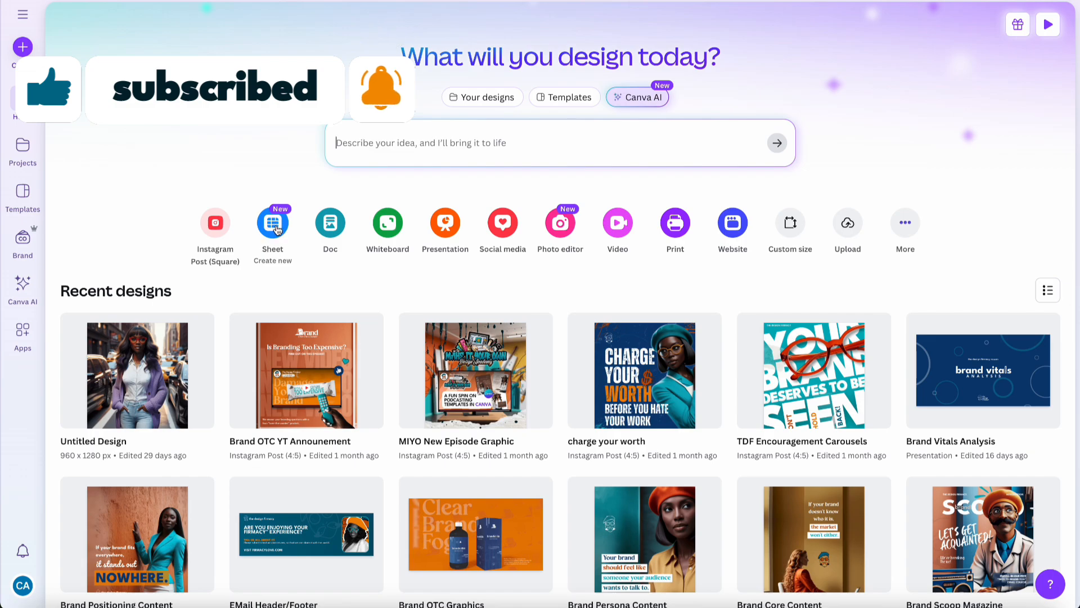
Step: Create a new blank Sheet design
{"action": "left_click", "coordinate": [277, 228]}
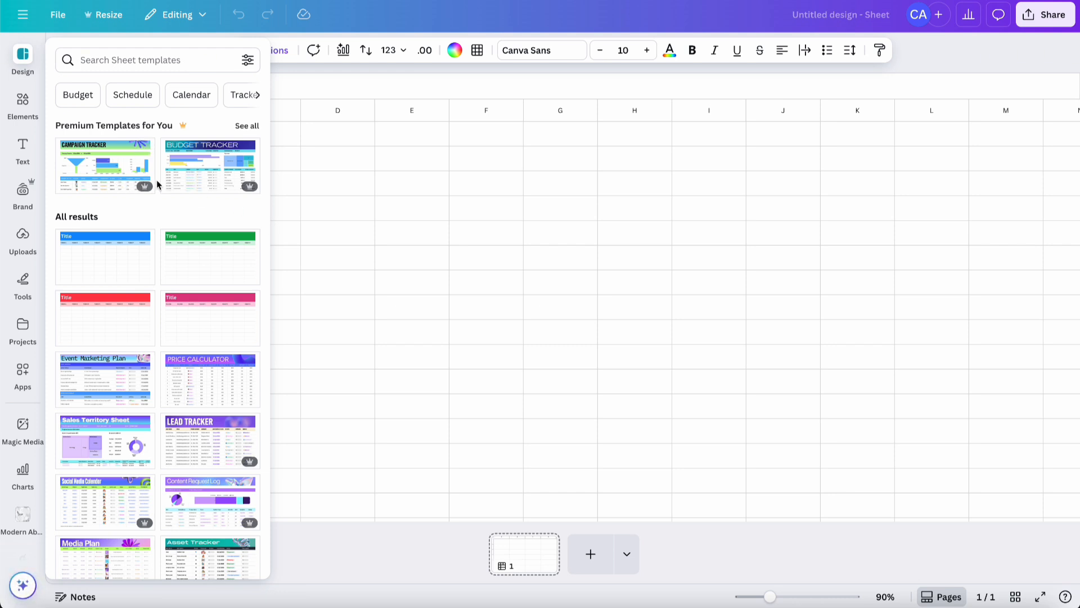
Step: Browse the available sheet templates to see which trackers, calendars and calculators are offered
{"action": "scroll", "coordinate": [176, 289], "scroll_direction": "down", "scroll_amount": 2}
{"action": "scroll", "coordinate": [176, 289], "scroll_direction": "down", "scroll_amount": 1}
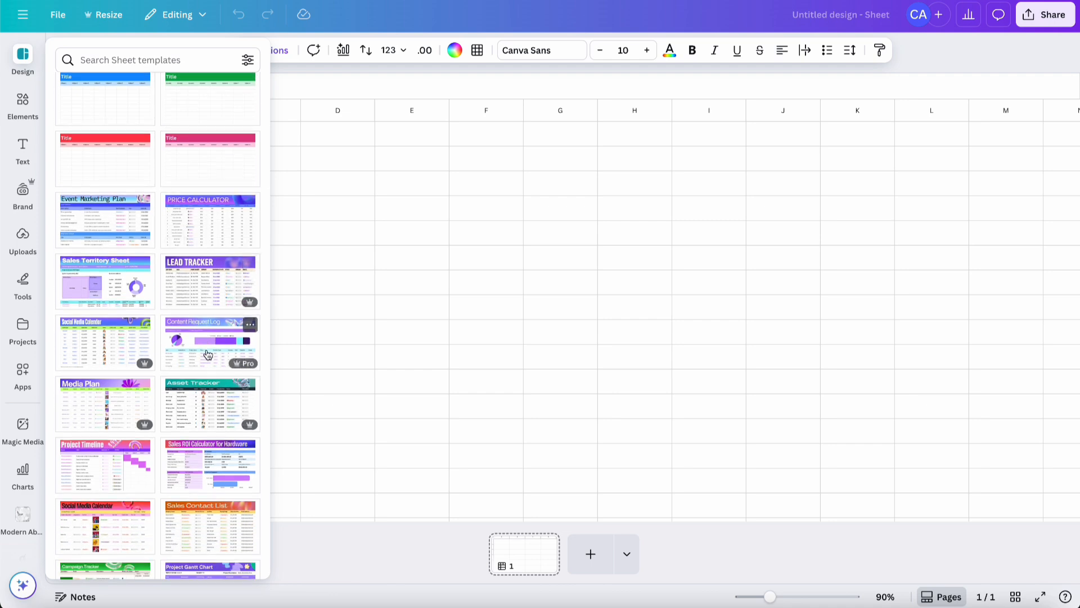
{"action": "scroll", "coordinate": [207, 353], "scroll_direction": "down", "scroll_amount": 3}
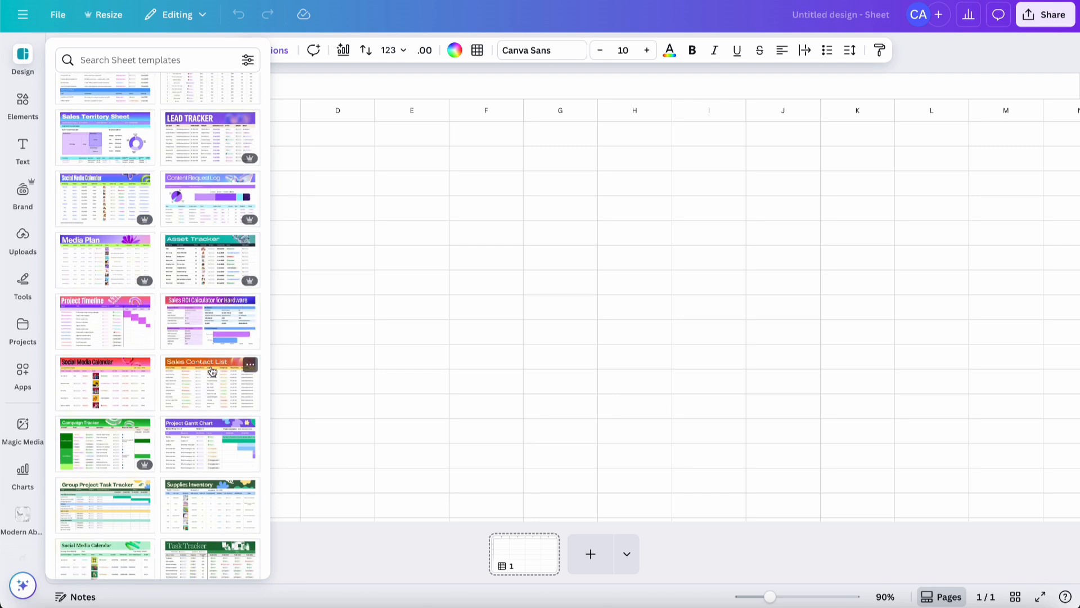
{"action": "scroll", "coordinate": [212, 371], "scroll_direction": "down", "scroll_amount": 3}
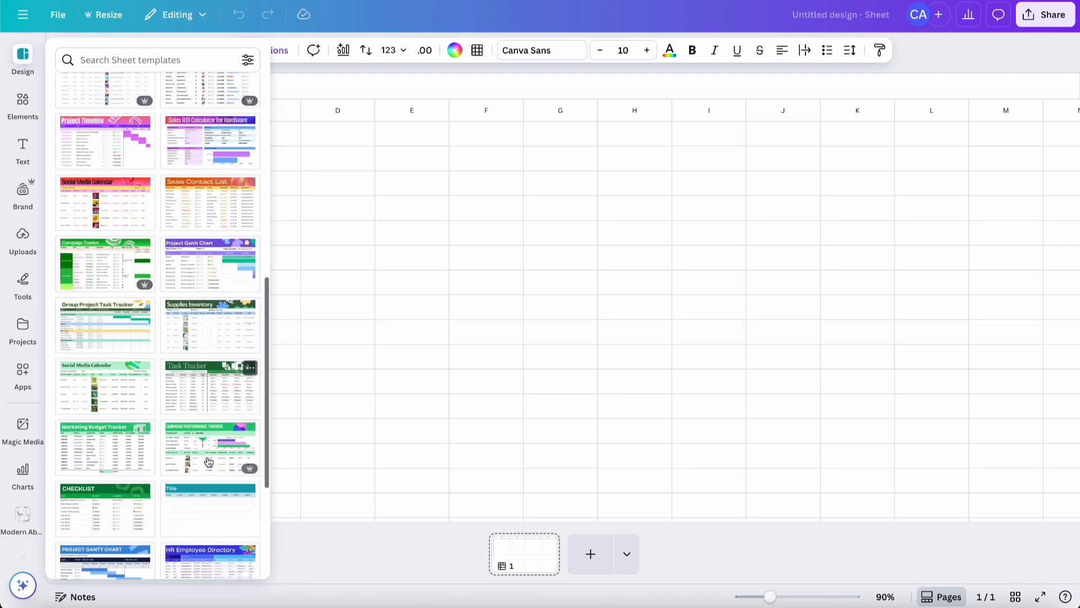
{"action": "scroll", "coordinate": [208, 461], "scroll_direction": "down", "scroll_amount": 3}
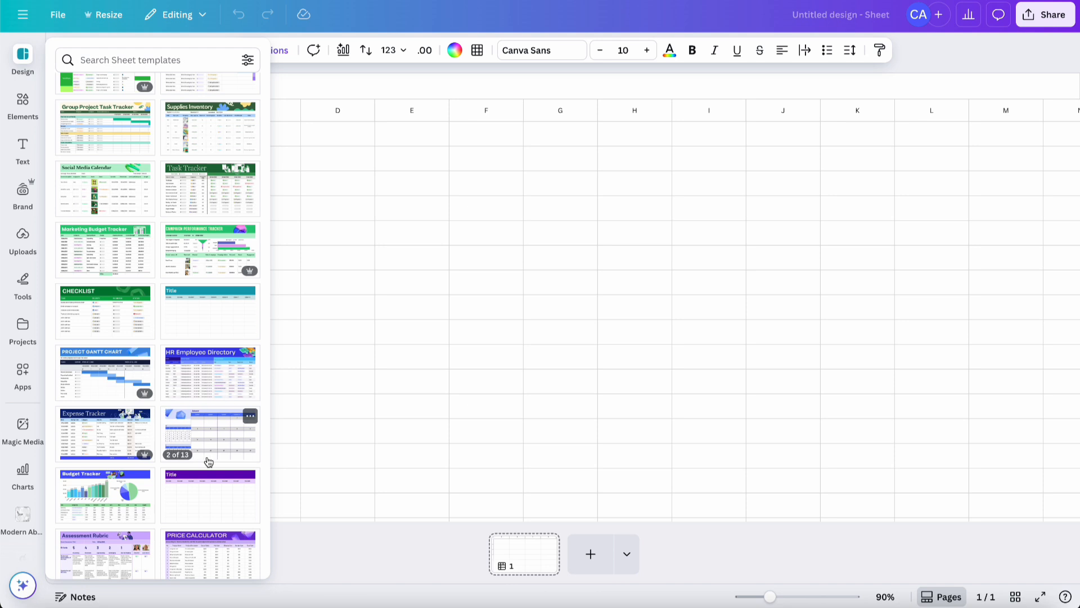
{"action": "scroll", "coordinate": [208, 461], "scroll_direction": "down", "scroll_amount": 3}
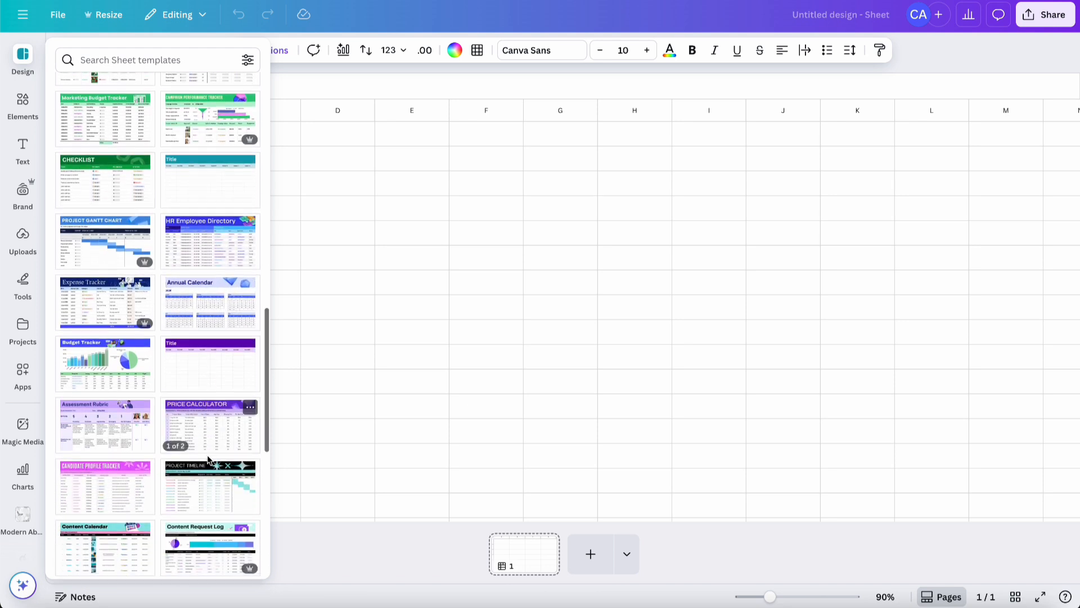
{"action": "scroll", "coordinate": [208, 460], "scroll_direction": "down", "scroll_amount": 1}
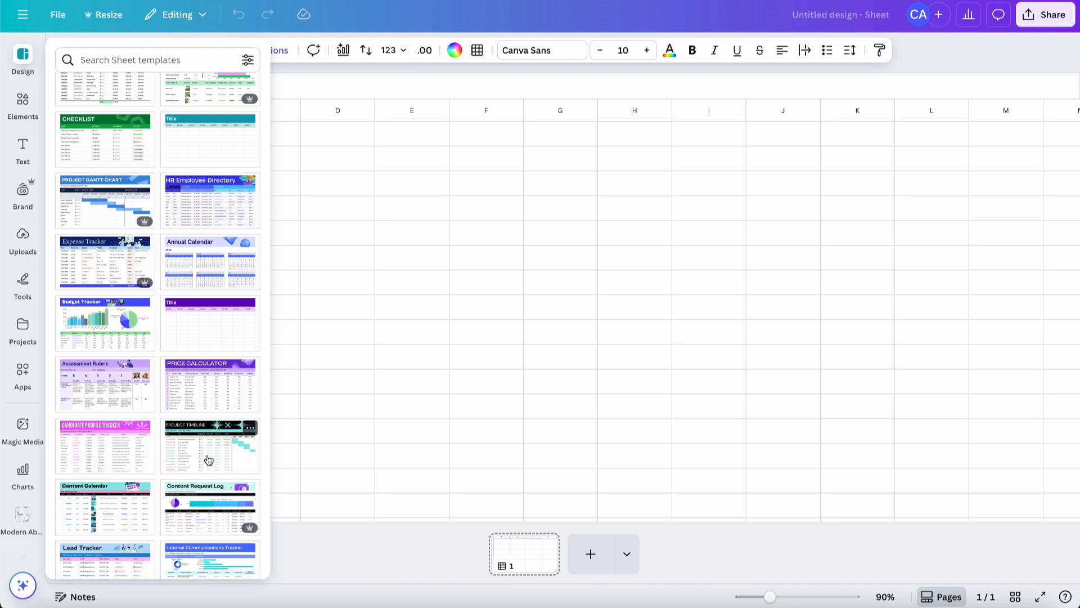
{"action": "scroll", "coordinate": [208, 460], "scroll_direction": "down", "scroll_amount": 5}
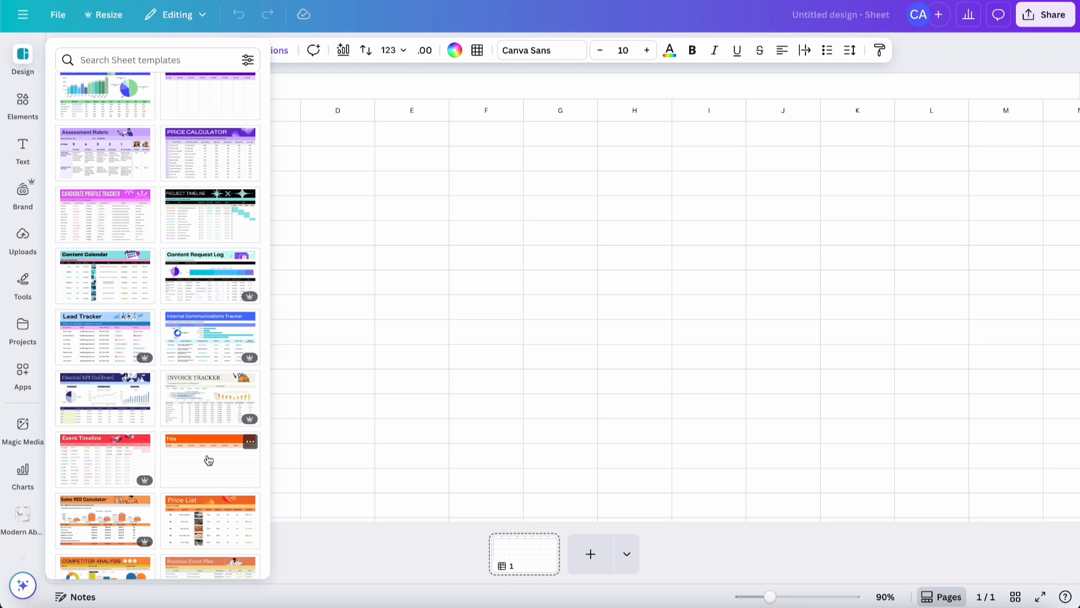
{"action": "scroll", "coordinate": [208, 461], "scroll_direction": "down", "scroll_amount": 3}
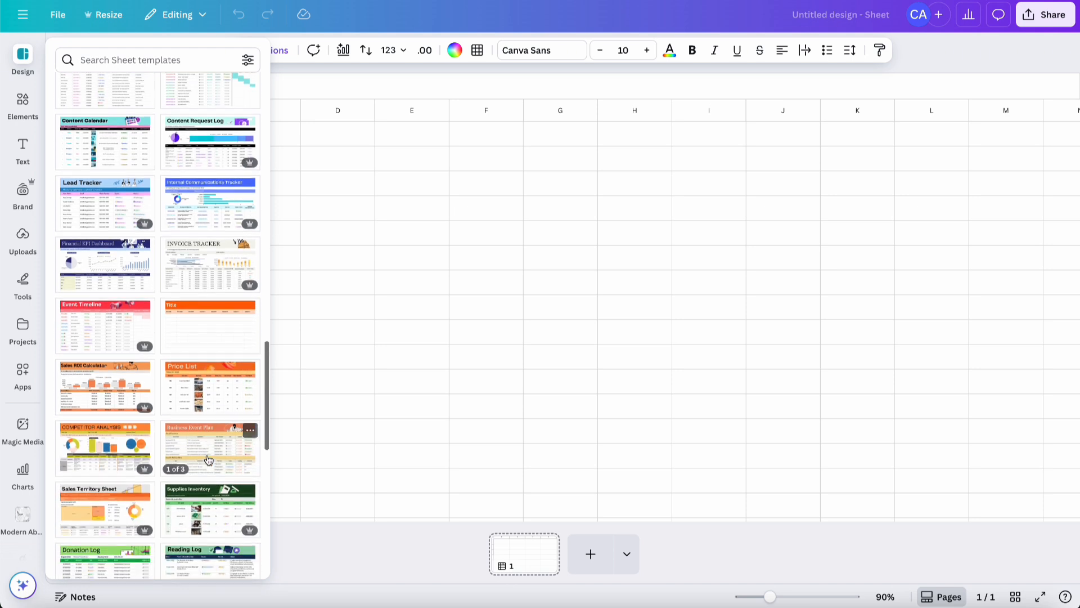
{"action": "scroll", "coordinate": [208, 461], "scroll_direction": "down", "scroll_amount": 4}
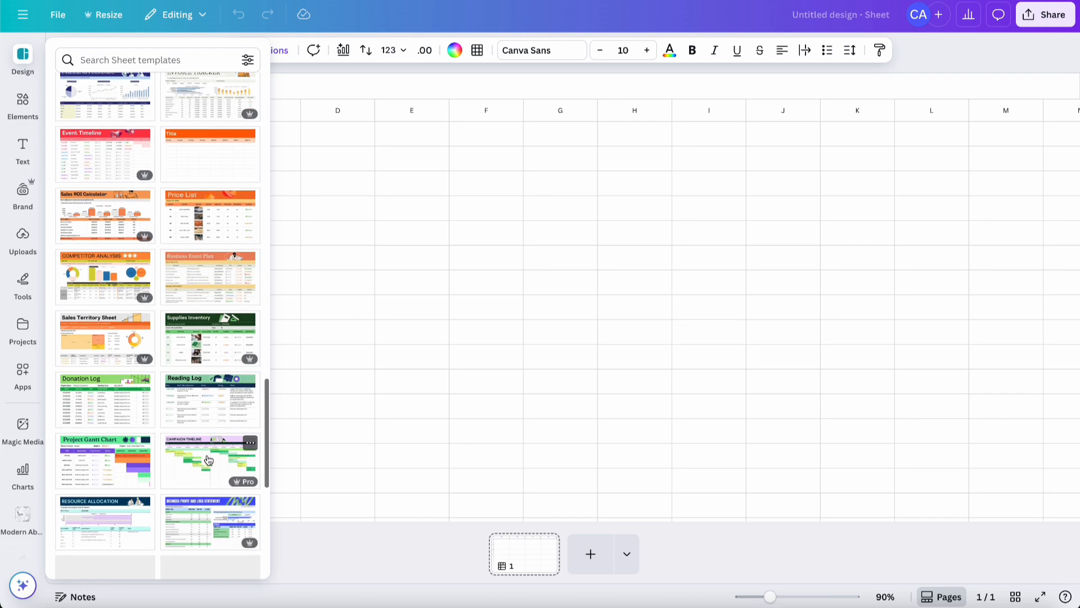
{"action": "scroll", "coordinate": [208, 459], "scroll_direction": "down", "scroll_amount": 7}
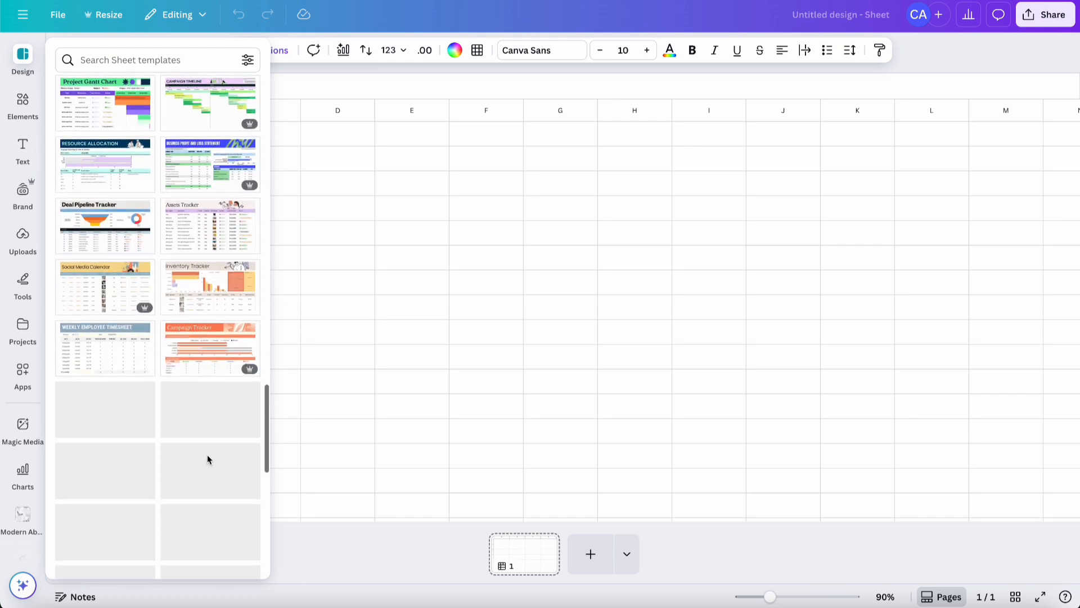
{"action": "scroll", "coordinate": [209, 461], "scroll_direction": "down", "scroll_amount": 5}
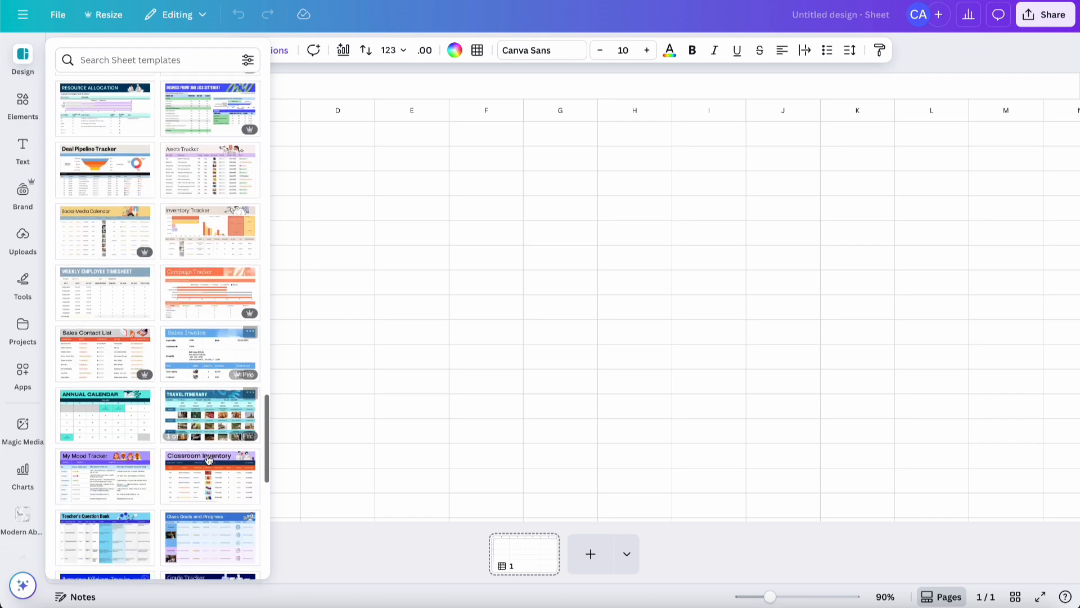
Step: Search the sheet templates for "bulk create"
{"action": "left_click", "coordinate": [184, 60]}
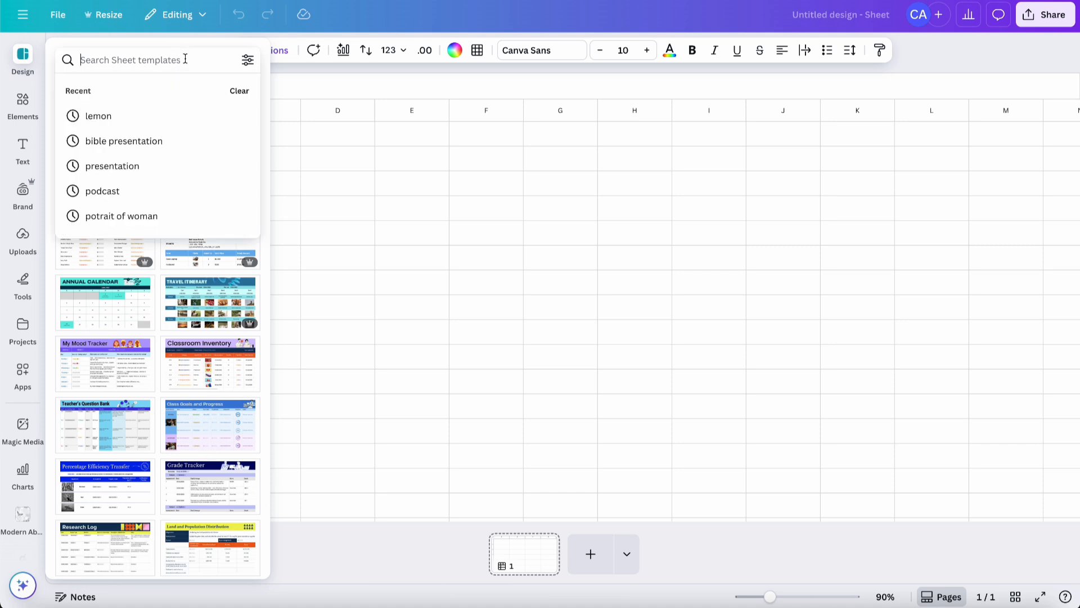
{"action": "type", "text": "bulk create"}
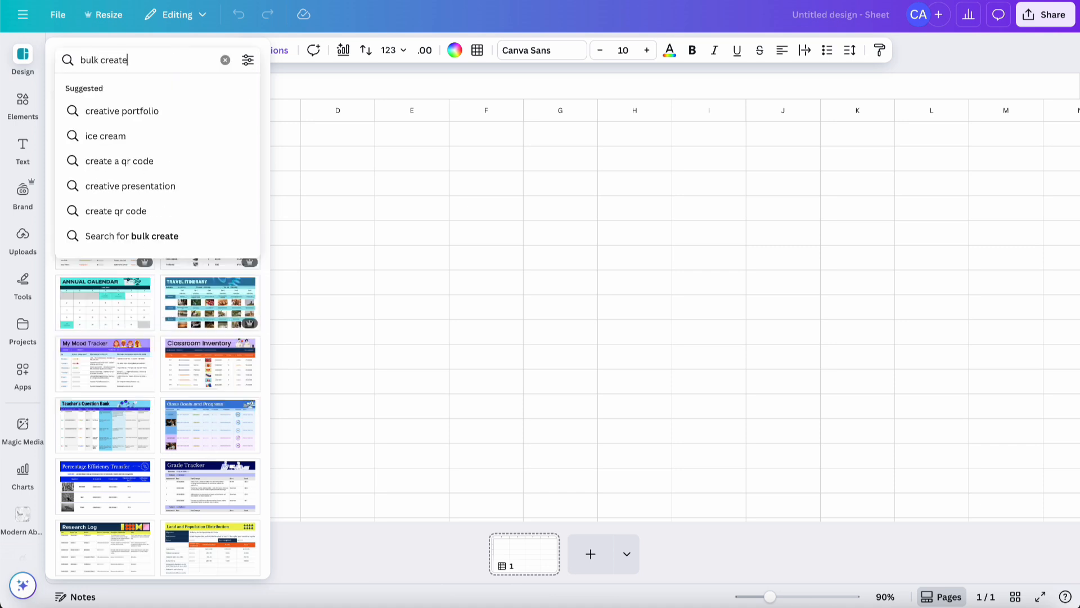
{"action": "key", "text": "Return"}
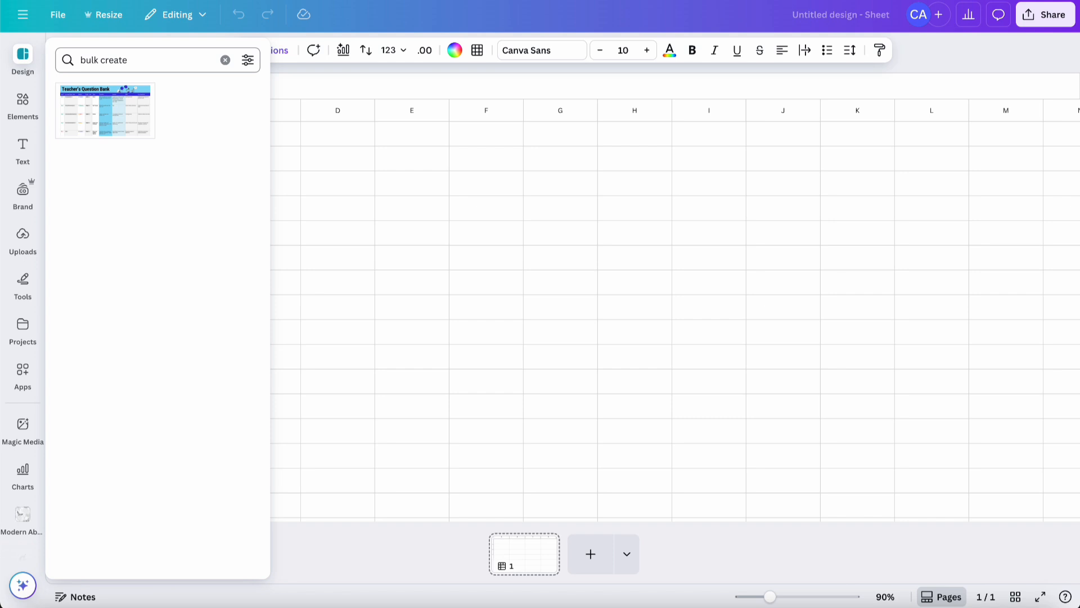
Step: Search the templates for "social media" and replace the current page with the red and pink Social Media Calendar template
{"action": "left_click", "coordinate": [174, 63]}
{"action": "type", "text": "socia"}
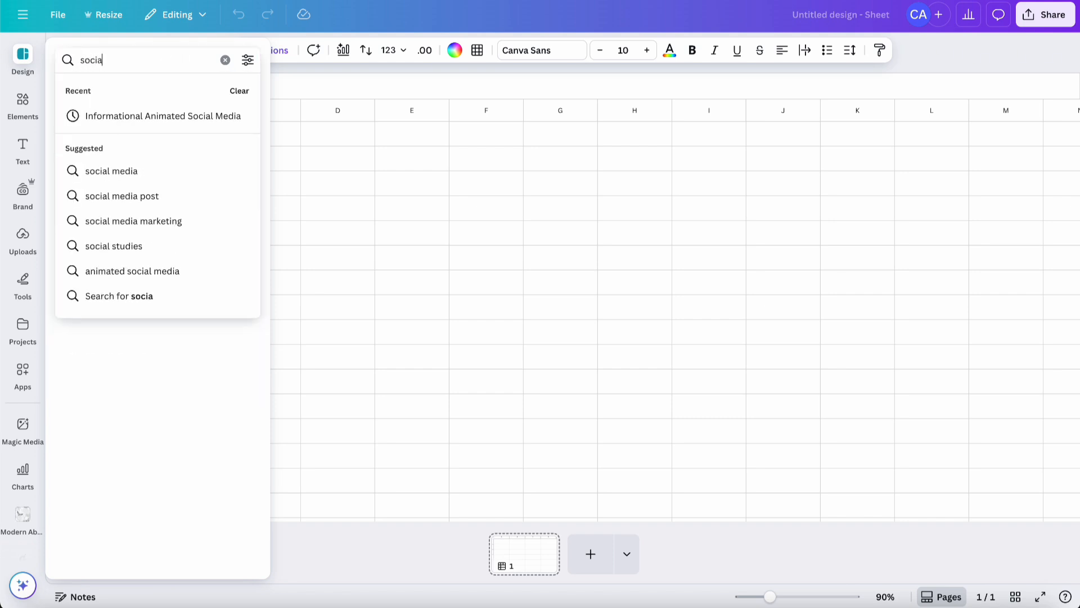
{"action": "type", "text": "l media"}
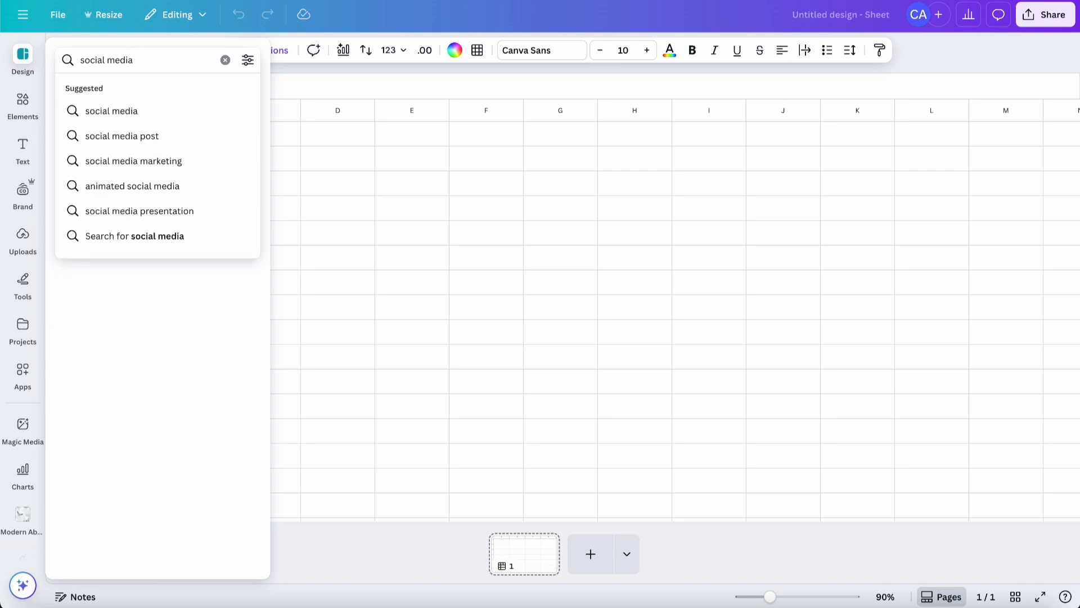
{"action": "key", "text": "Return"}
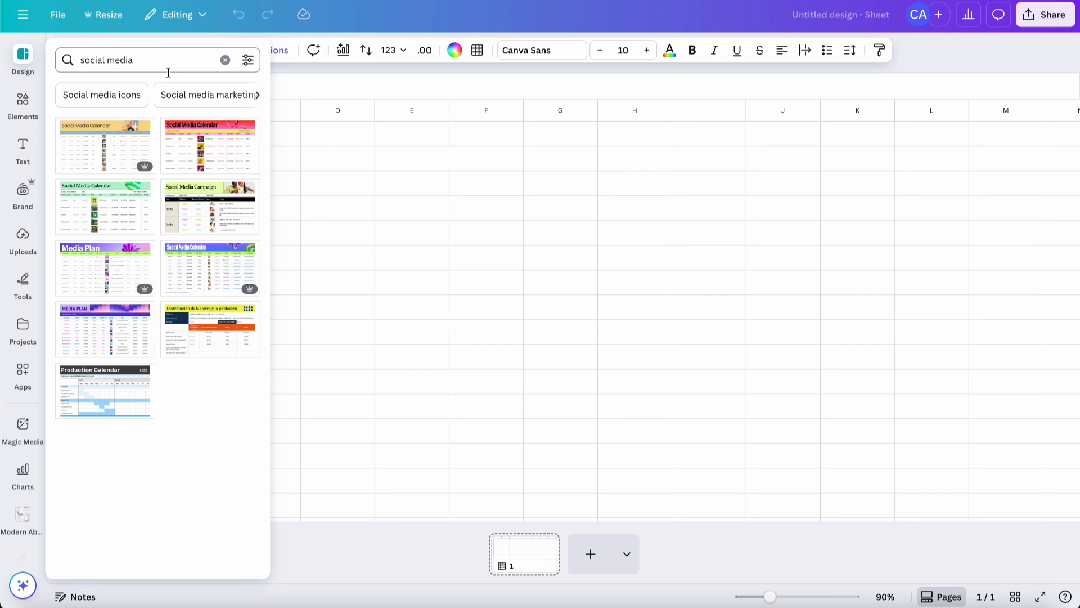
{"action": "left_click", "coordinate": [199, 145]}
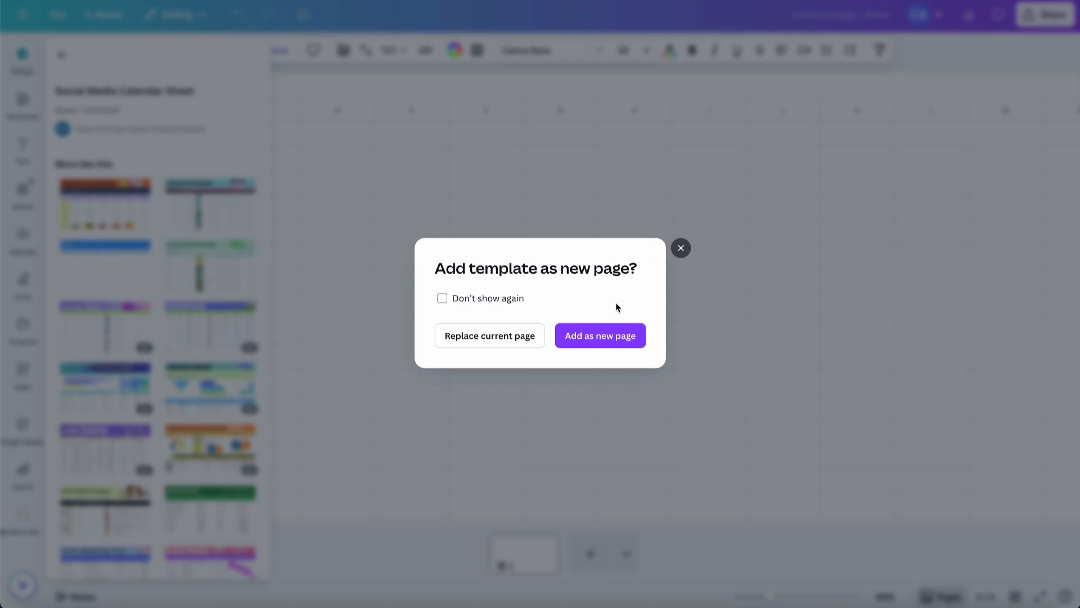
{"action": "left_click", "coordinate": [488, 336]}
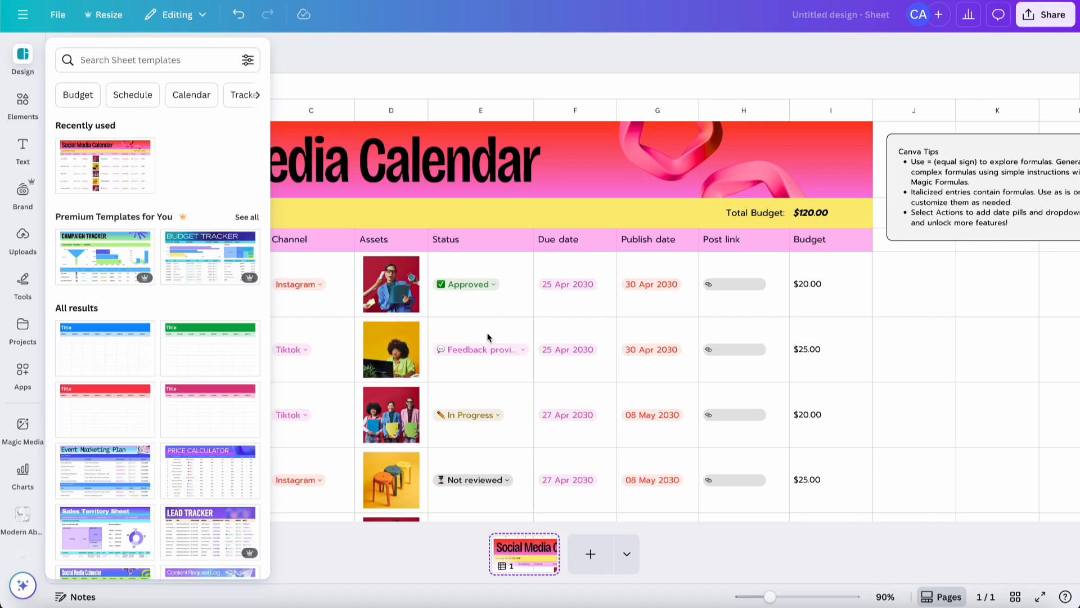
{"action": "left_click", "coordinate": [659, 71]}
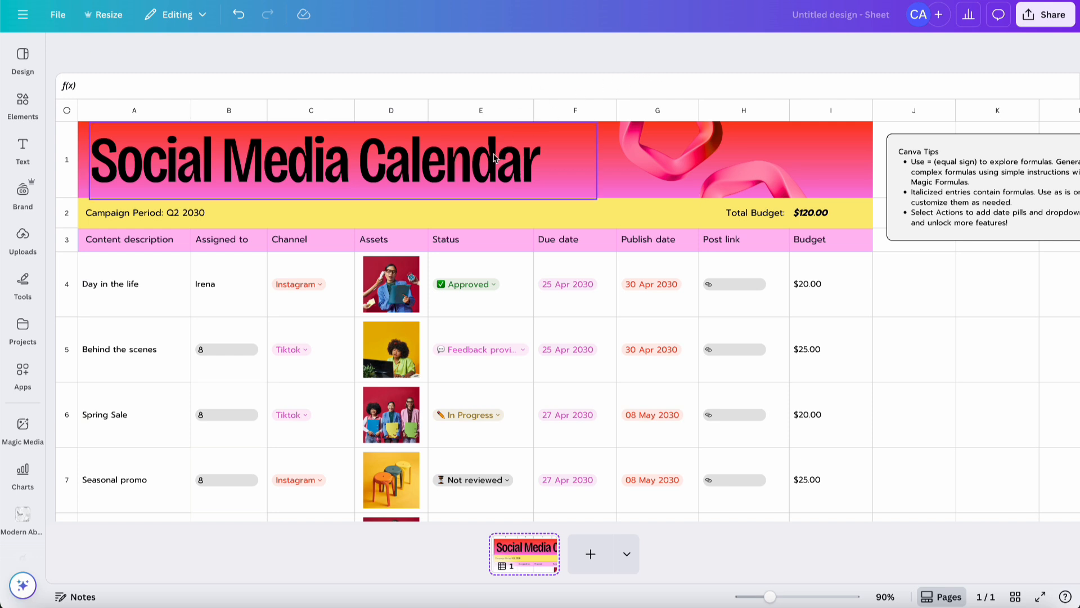
Step: Look over the calendar's rows and delete the Status column
{"action": "scroll", "coordinate": [494, 213], "scroll_direction": "down", "scroll_amount": 7}
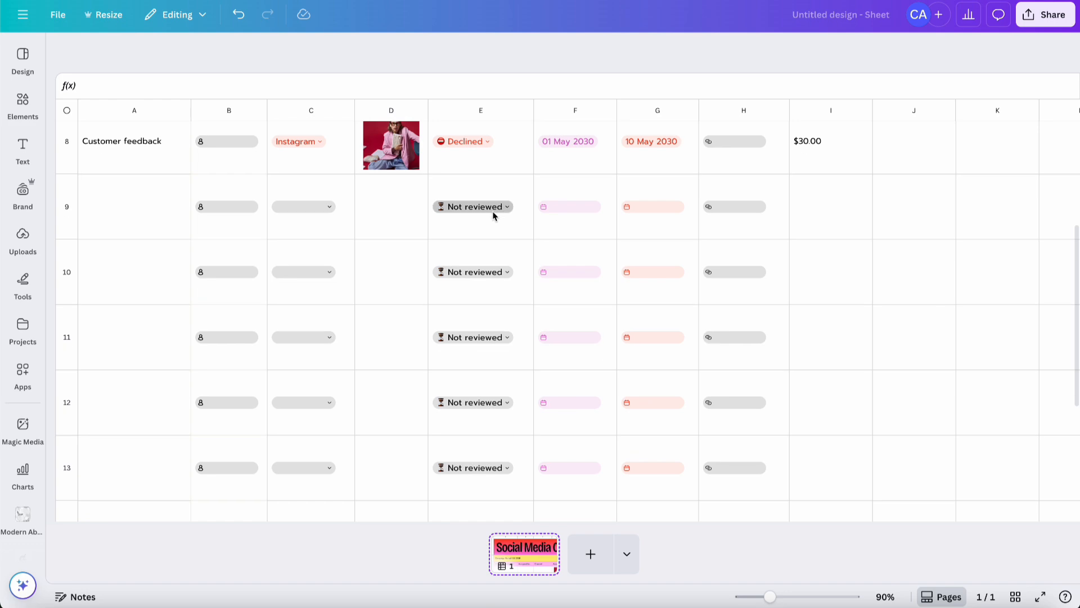
{"action": "scroll", "coordinate": [494, 216], "scroll_direction": "down", "scroll_amount": 4}
{"action": "scroll", "coordinate": [494, 216], "scroll_direction": "up", "scroll_amount": 11}
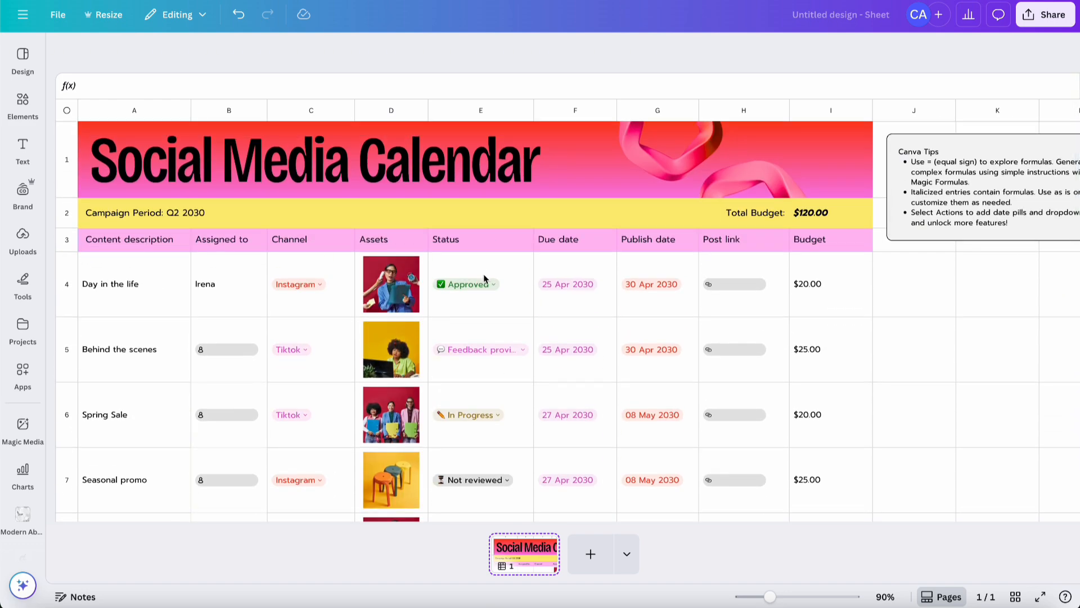
{"action": "left_click", "coordinate": [485, 253]}
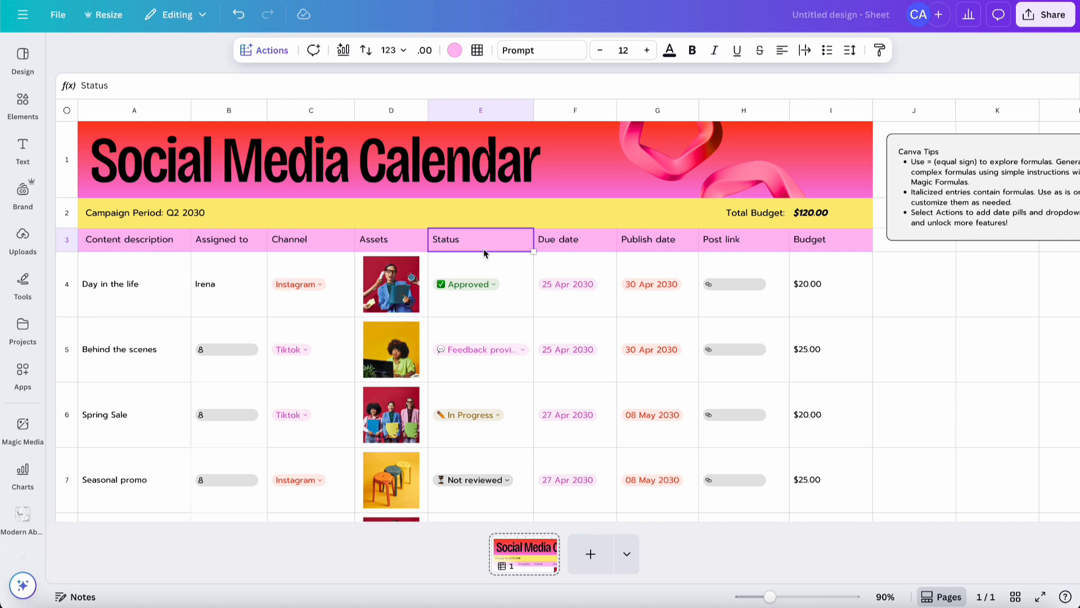
{"action": "right_click", "coordinate": [485, 254]}
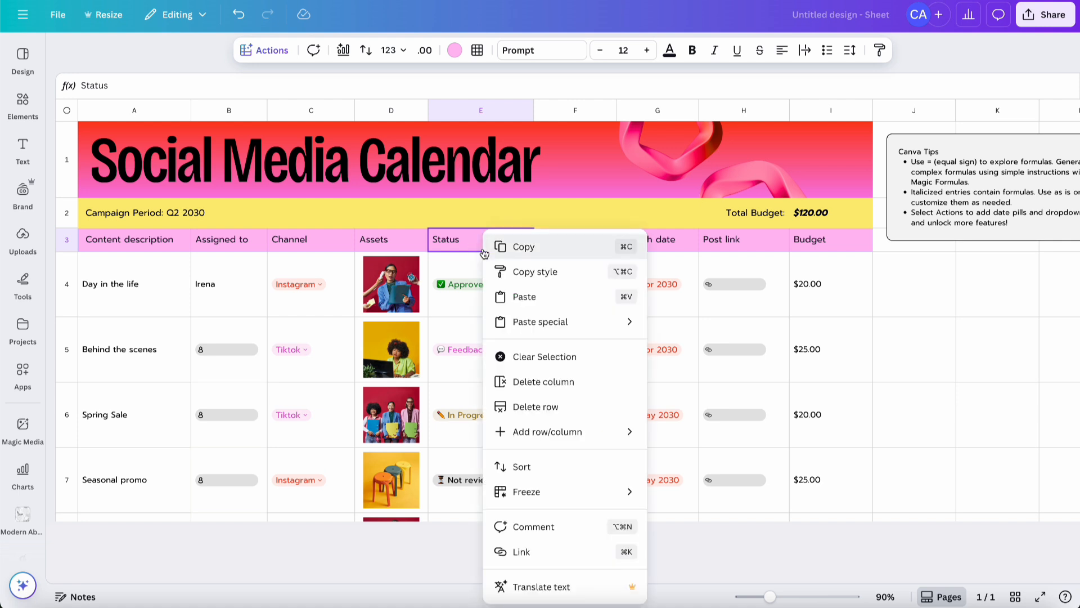
{"action": "left_click", "coordinate": [535, 389]}
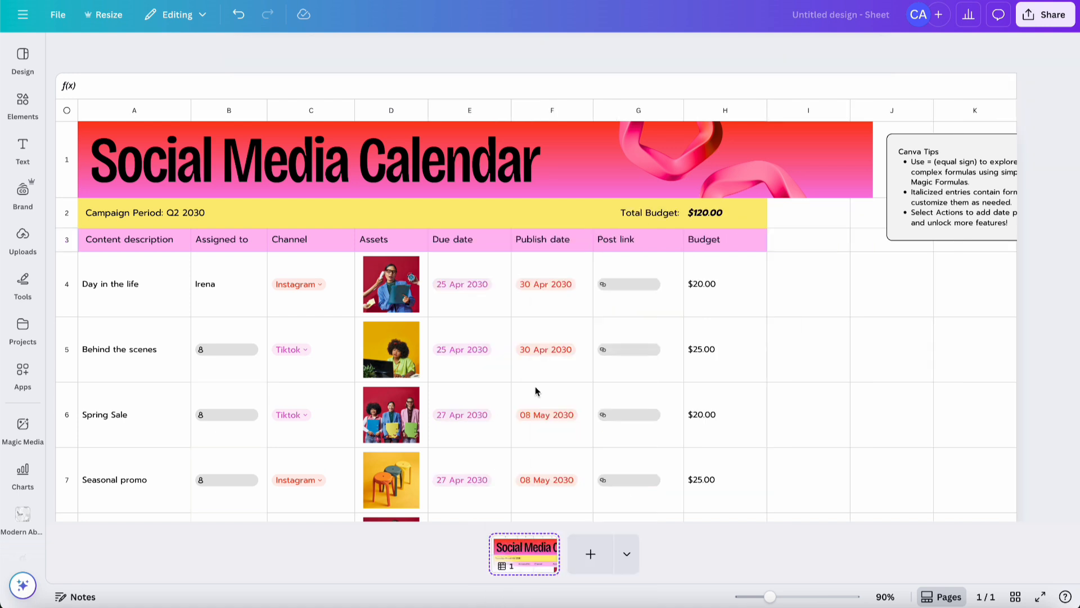
Step: Delete the four columns from Due date through Budget
{"action": "left_click", "coordinate": [483, 240]}
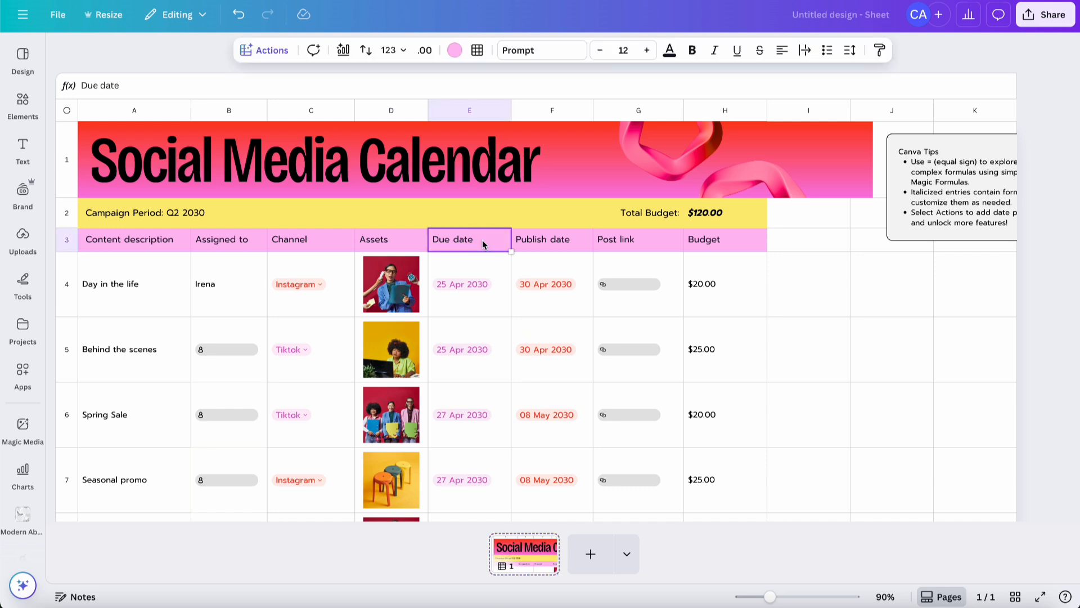
{"action": "left_click", "coordinate": [733, 245], "text": "shift"}
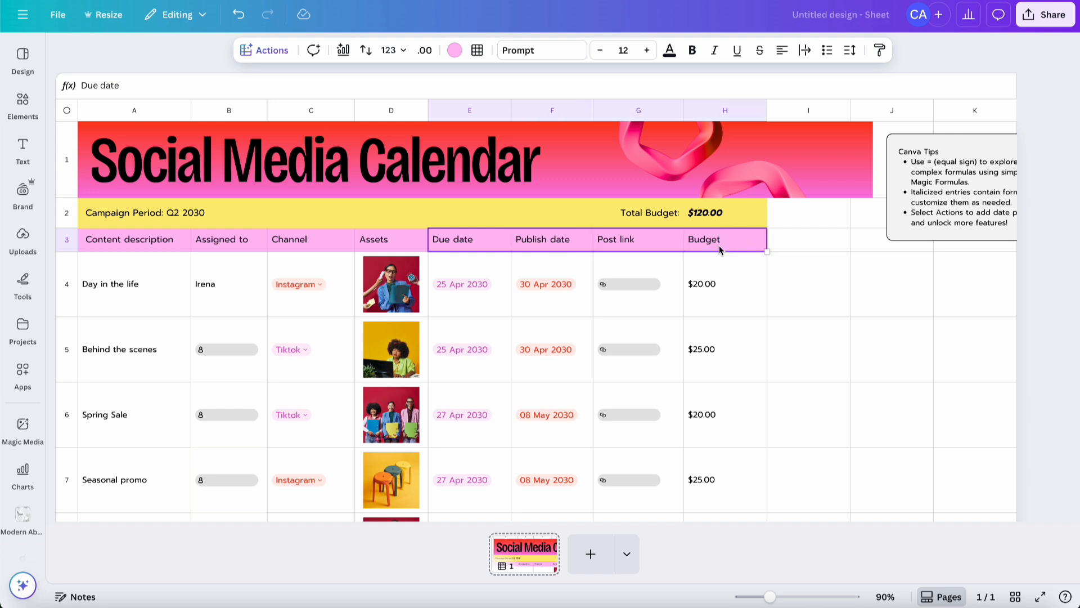
{"action": "right_click", "coordinate": [720, 249]}
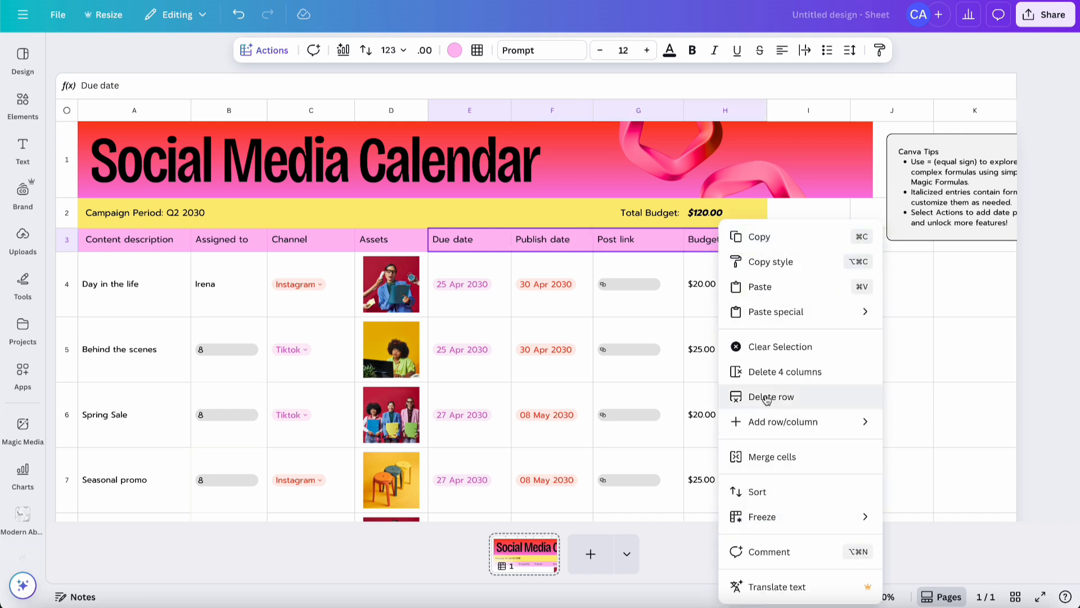
{"action": "left_click", "coordinate": [767, 371]}
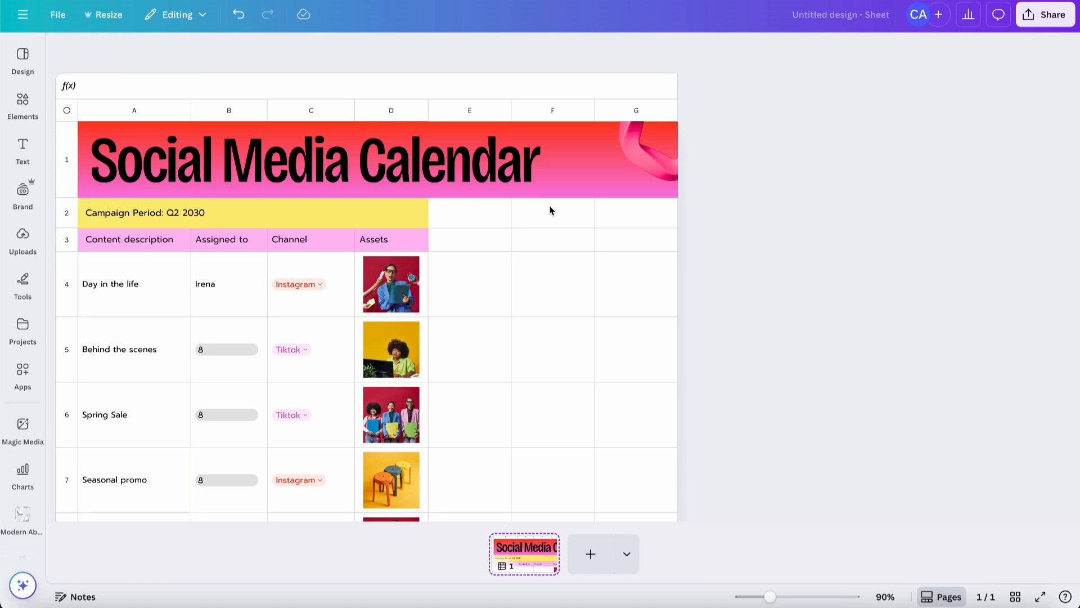
{"action": "left_click", "coordinate": [470, 220]}
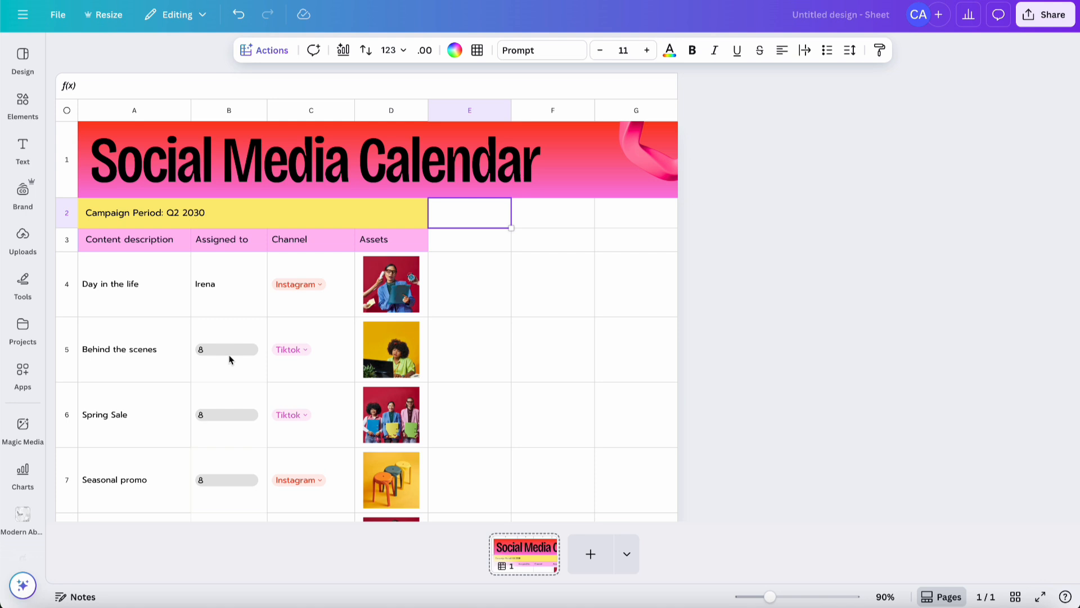
Step: Clear all entries and placeholder pills from row 4 down in the Assigned to and Channel columns
{"action": "left_click", "coordinate": [240, 282]}
{"action": "left_click_drag", "start_coordinate": [240, 282], "coordinate": [312, 164]}
{"action": "key", "text": "Delete"}
{"action": "key", "text": "Delete"}
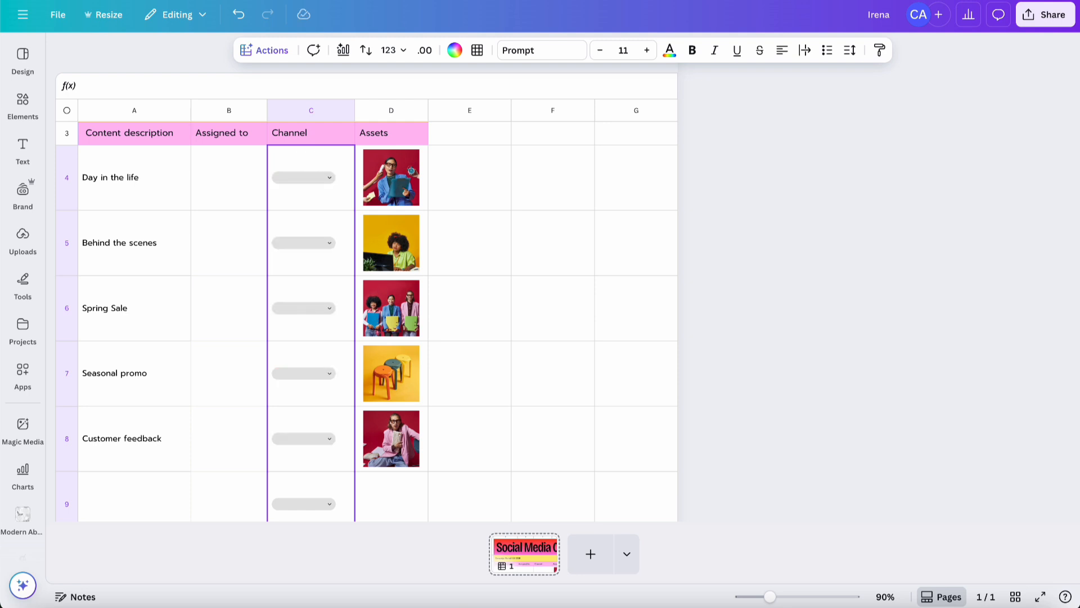
{"action": "key", "text": "Delete"}
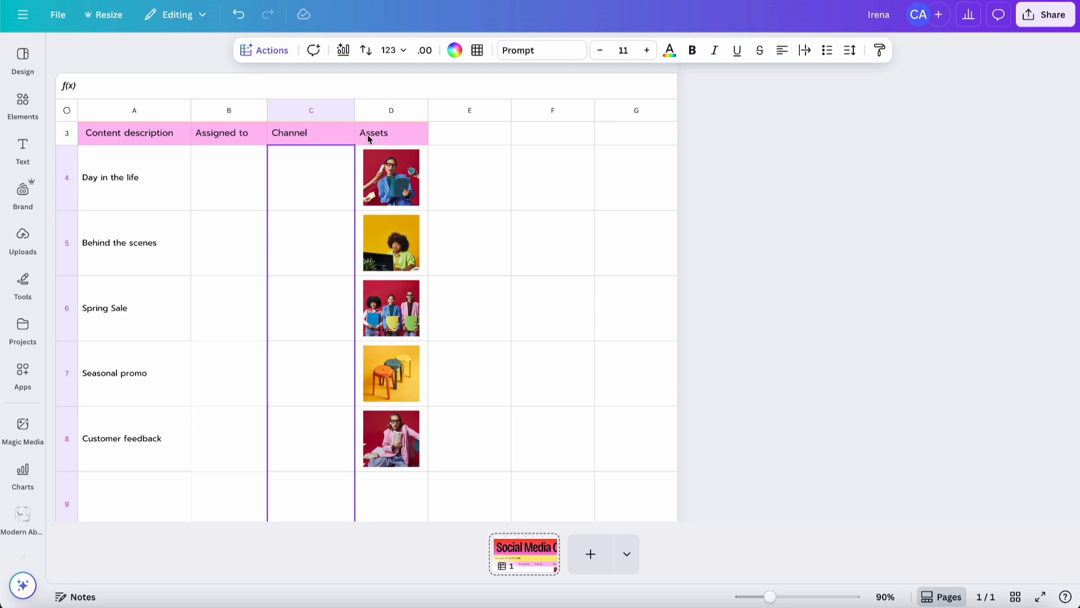
Step: Widen the Assigned to column to about 346 and rename its header cell "Header"
{"action": "left_click", "coordinate": [156, 137]}
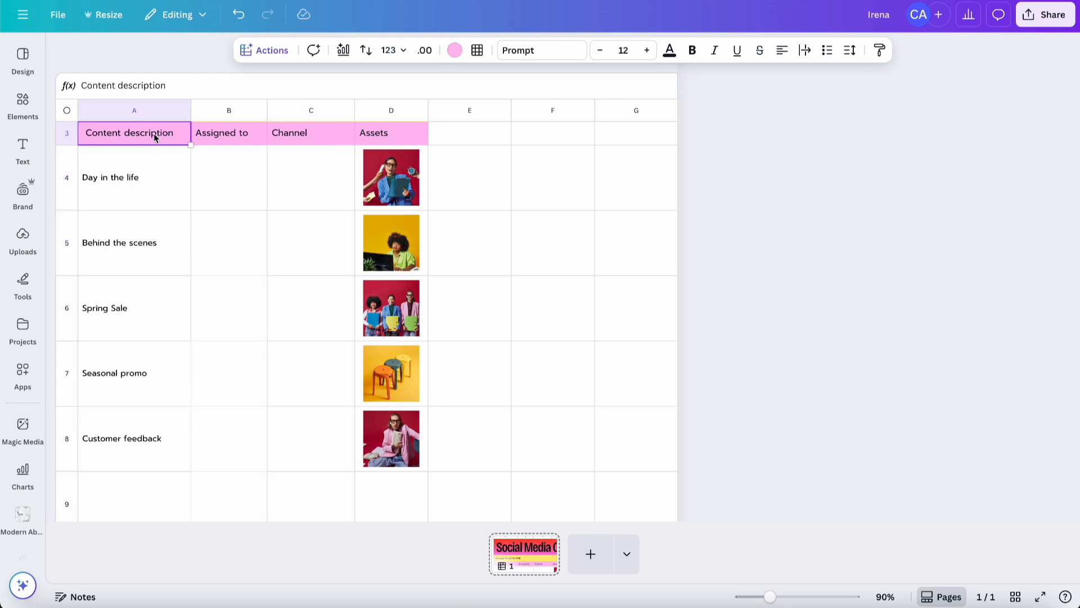
{"action": "double_click", "coordinate": [155, 136]}
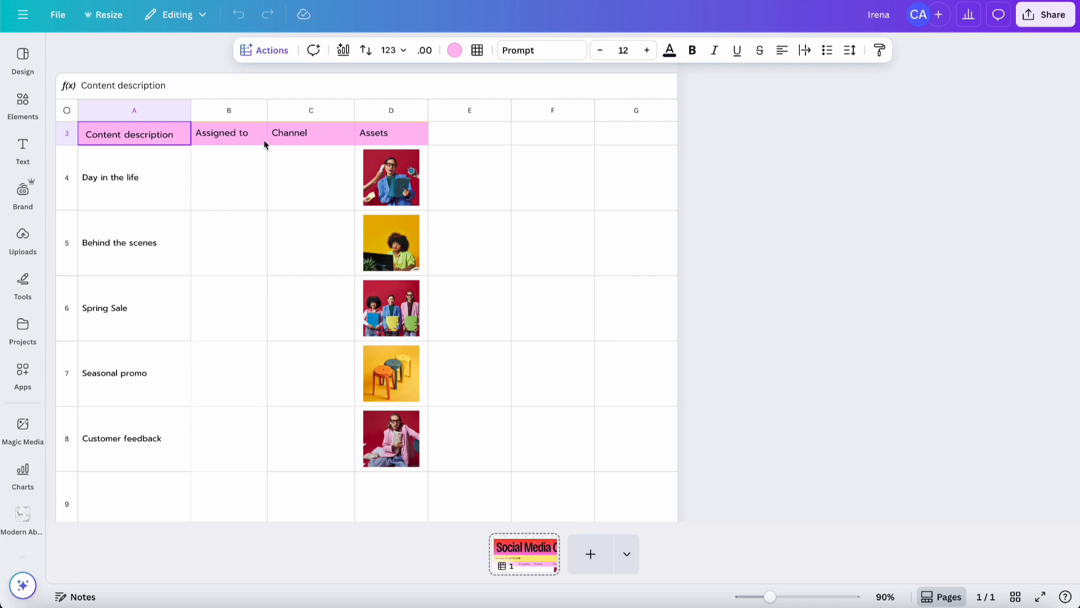
{"action": "left_click_drag", "start_coordinate": [267, 115], "coordinate": [386, 115]}
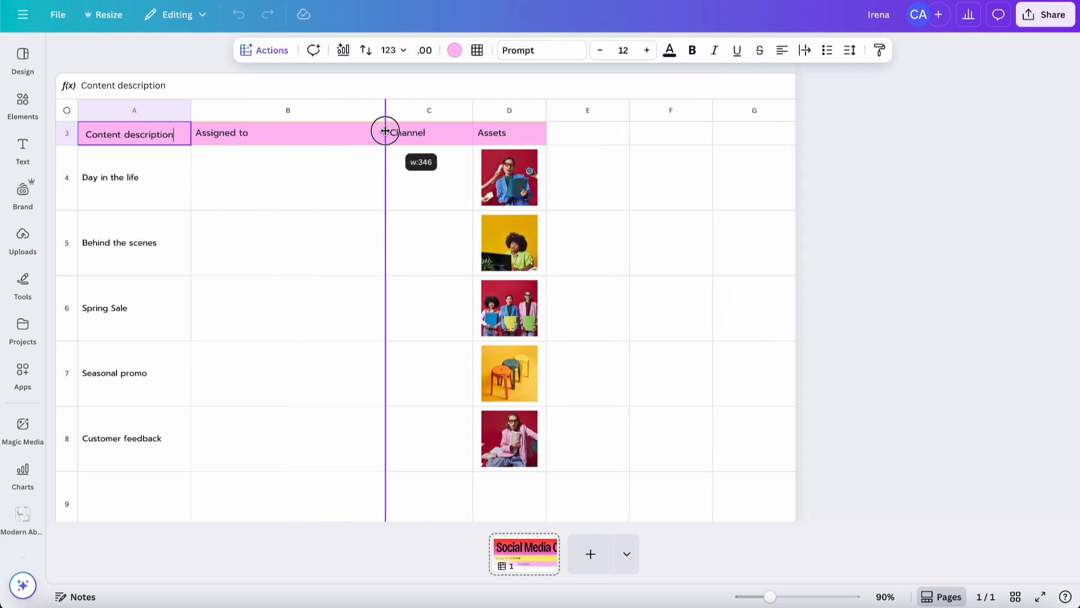
{"action": "left_click", "coordinate": [239, 135]}
{"action": "double_click", "coordinate": [239, 136]}
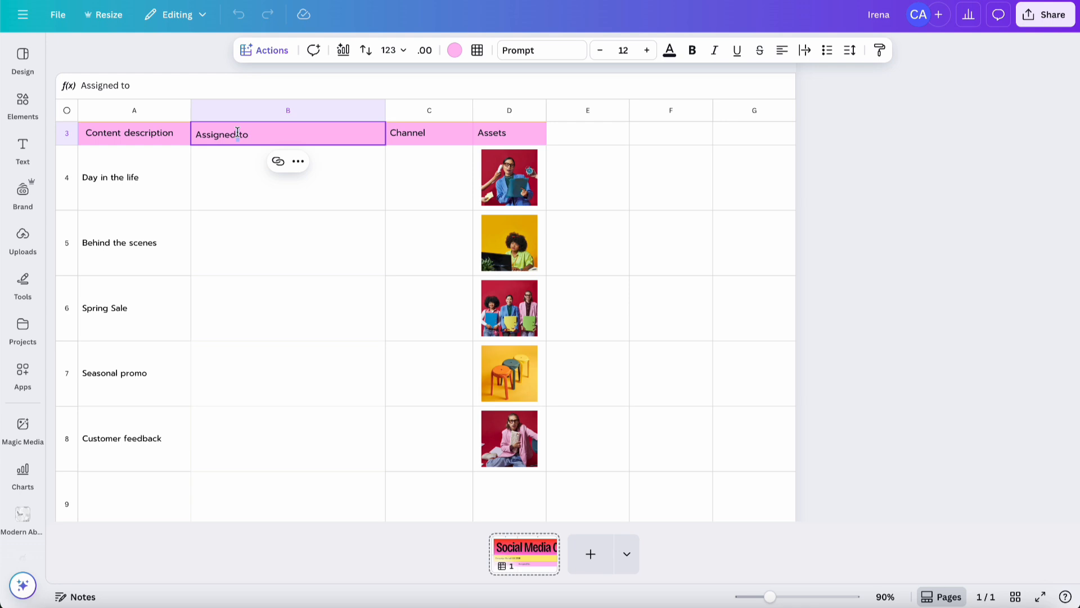
{"action": "type", "text": "Header"}
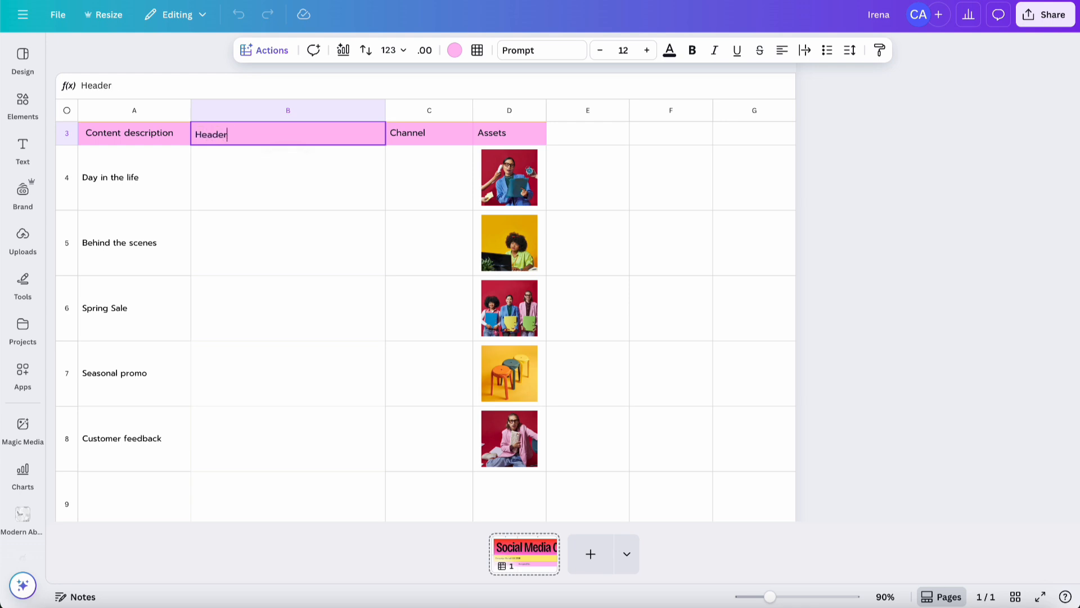
Step: Move the Header column in front of the Content description column and widen the Content description column to about 438
{"action": "left_click", "coordinate": [276, 110]}
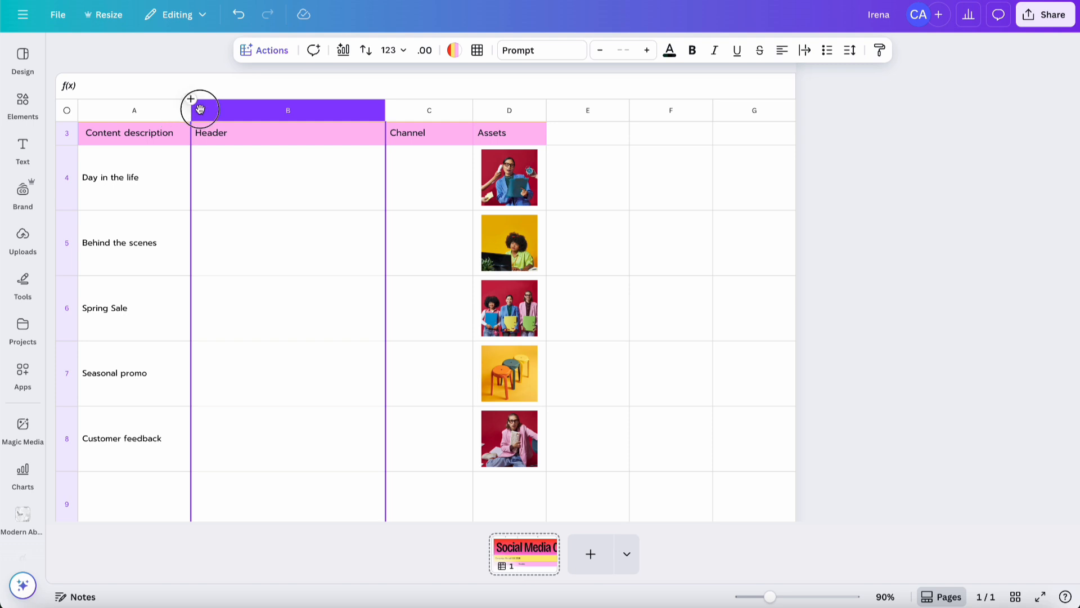
{"action": "left_click_drag", "start_coordinate": [198, 109], "coordinate": [115, 108]}
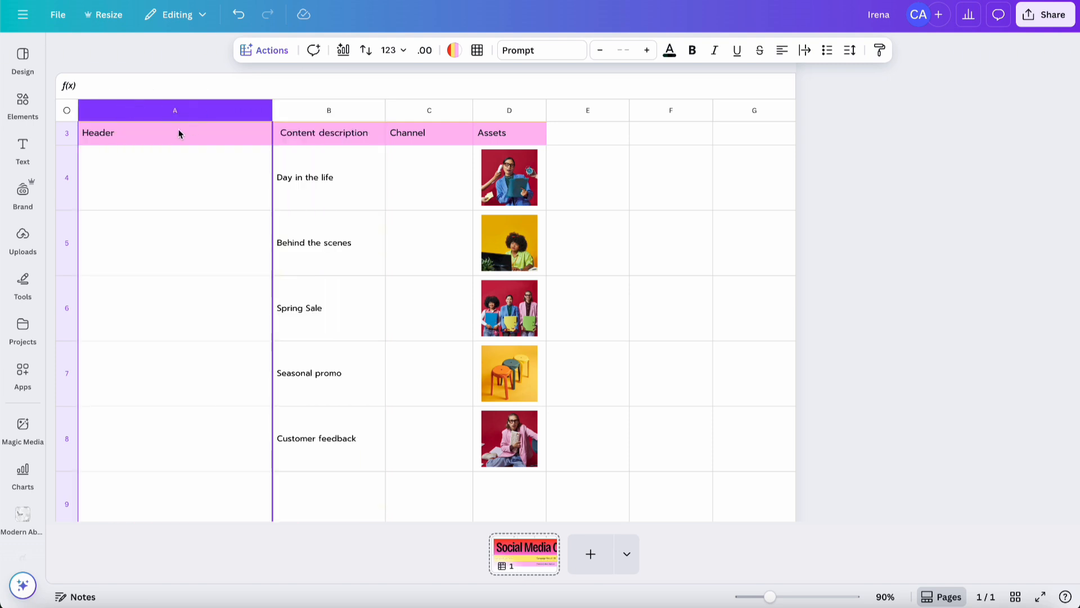
{"action": "left_click", "coordinate": [353, 140]}
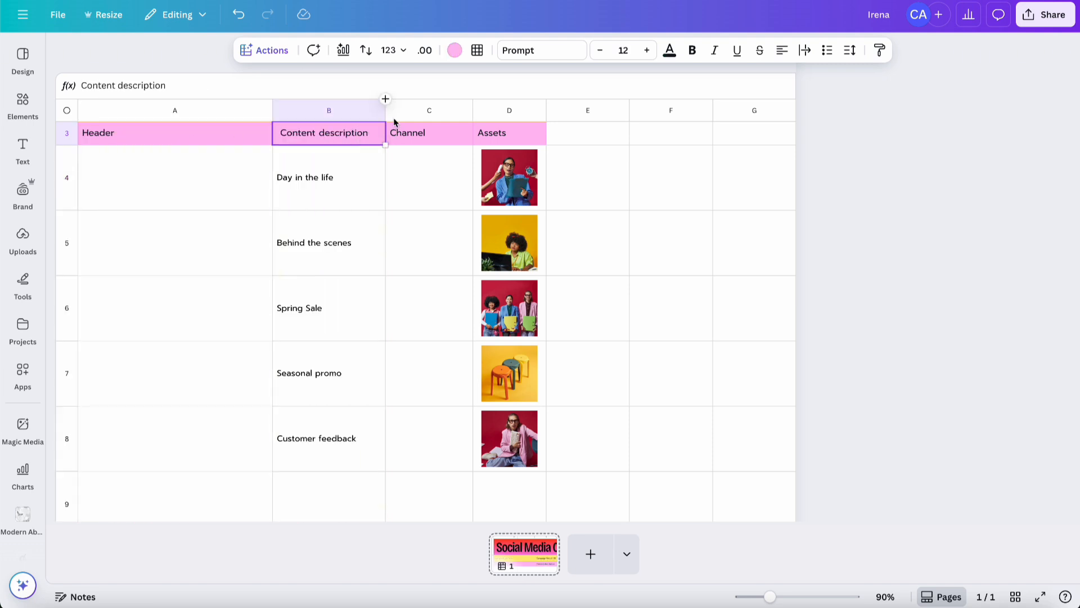
{"action": "left_click_drag", "start_coordinate": [386, 110], "coordinate": [518, 113]}
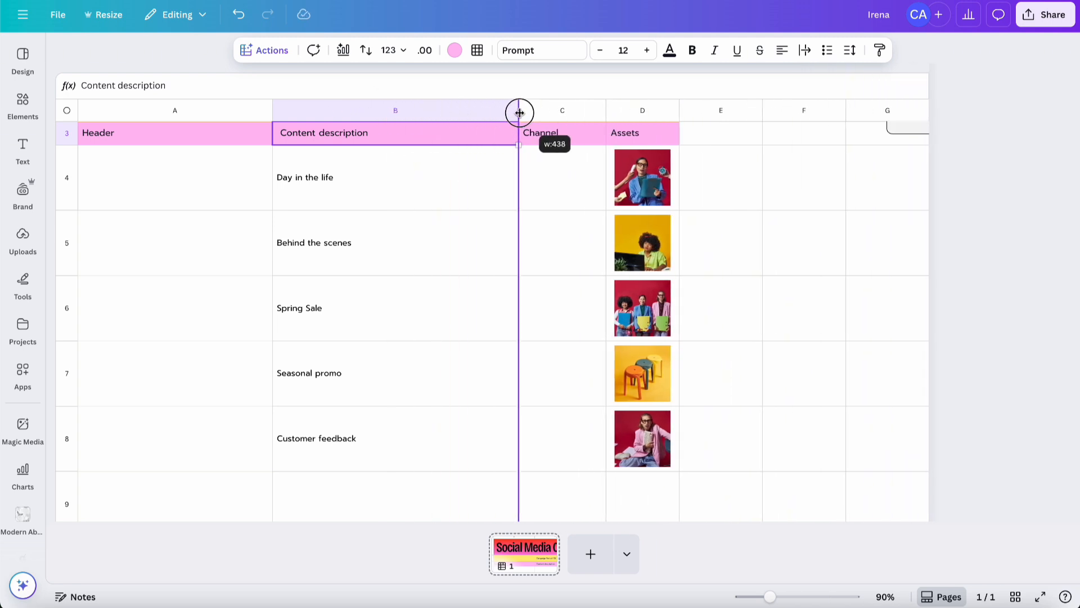
Step: Move the Canva Tips text box into the empty area beside the Assets images, alongside rows 4 to 6
{"action": "left_click", "coordinate": [907, 134]}
{"action": "scroll", "coordinate": [907, 134], "scroll_direction": "up", "scroll_amount": 3}
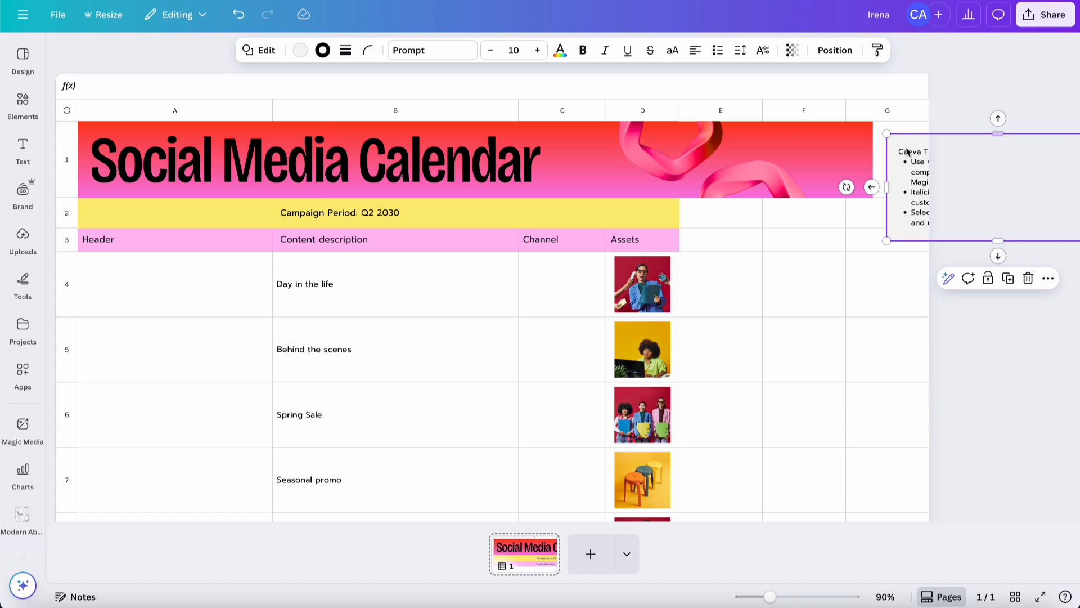
{"action": "left_click_drag", "start_coordinate": [908, 153], "coordinate": [720, 317]}
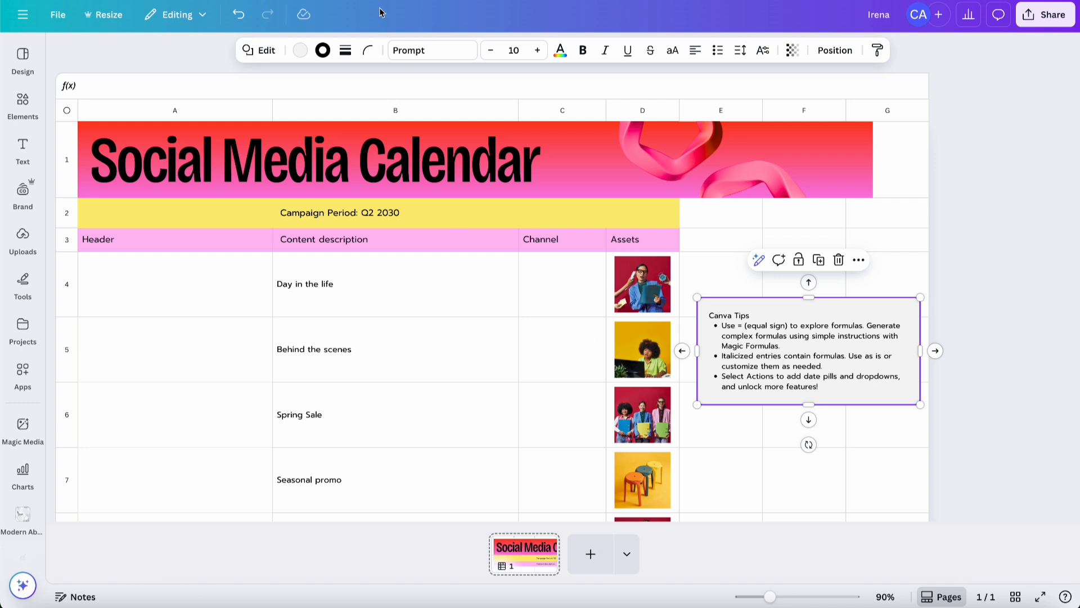
Step: Look through the available sheet actions for column A and open the Magic Charts options for it
{"action": "left_click", "coordinate": [208, 112]}
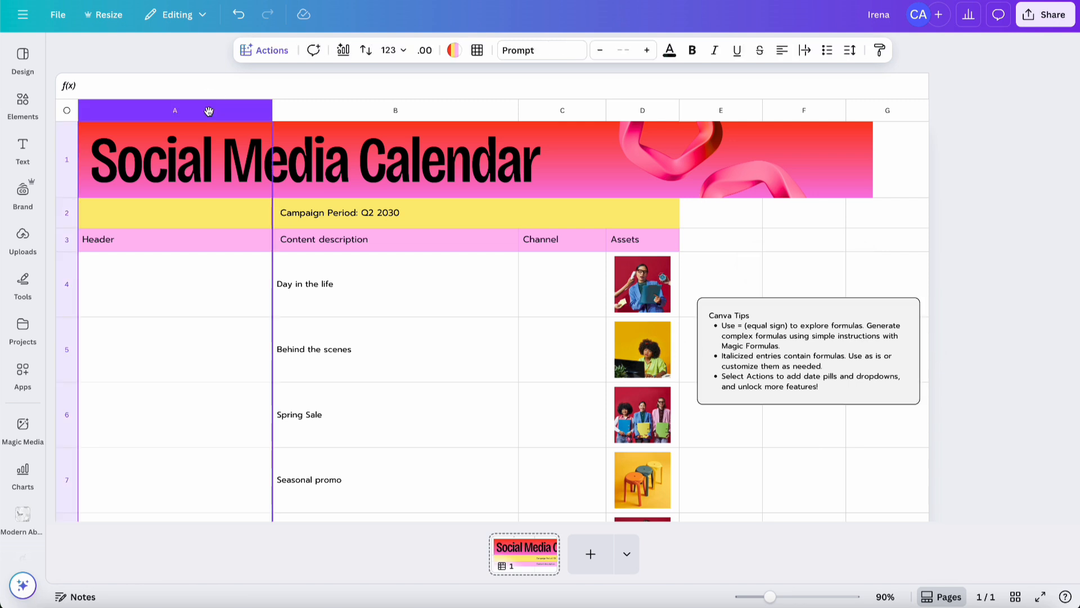
{"action": "left_click", "coordinate": [264, 52]}
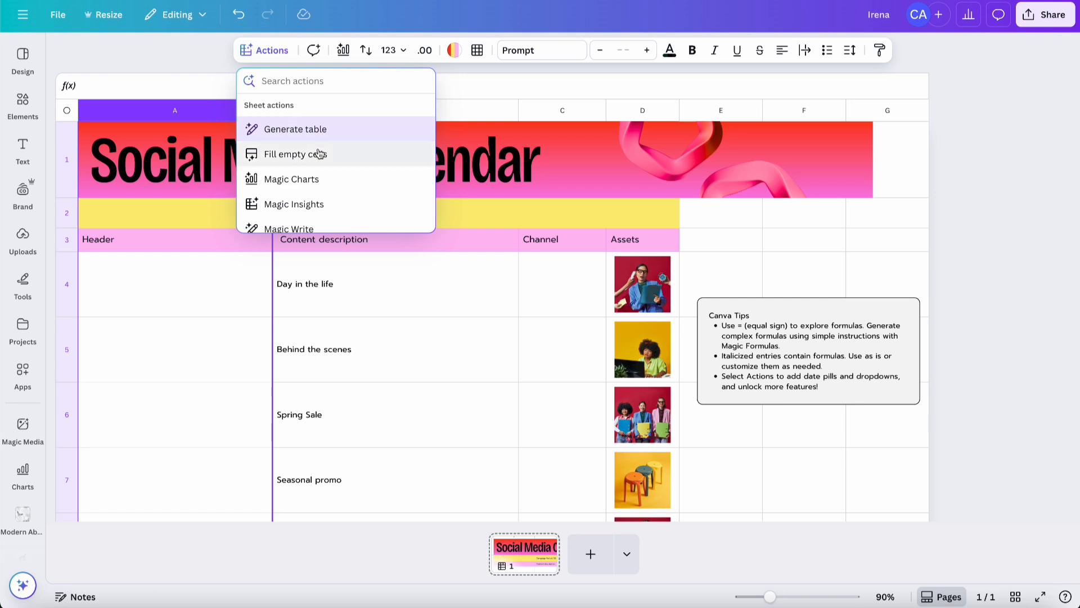
{"action": "scroll", "coordinate": [316, 151], "scroll_direction": "down", "scroll_amount": 3}
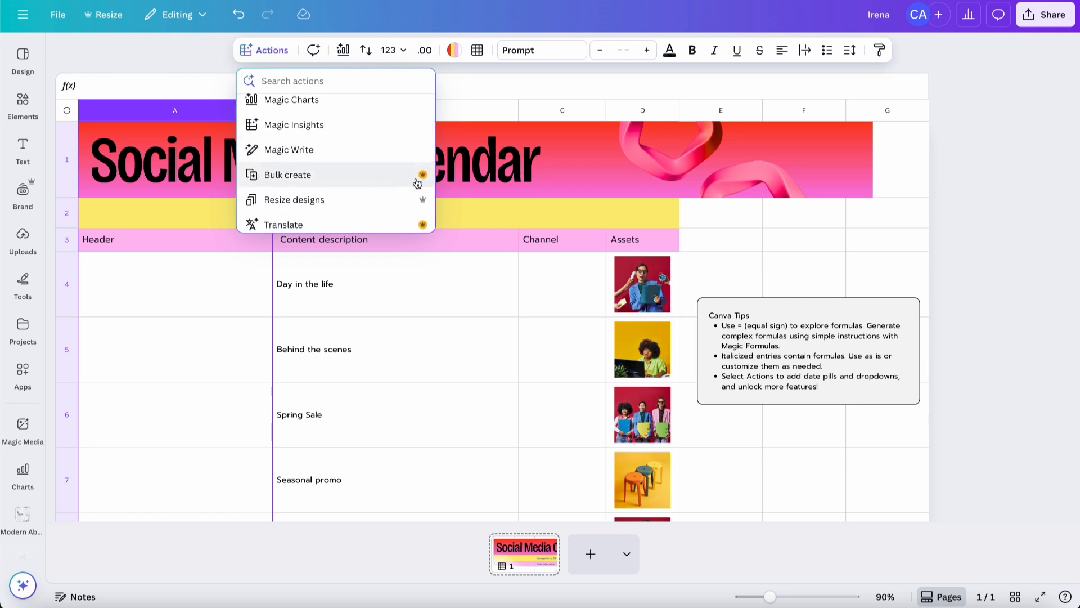
{"action": "scroll", "coordinate": [345, 173], "scroll_direction": "down", "scroll_amount": 3}
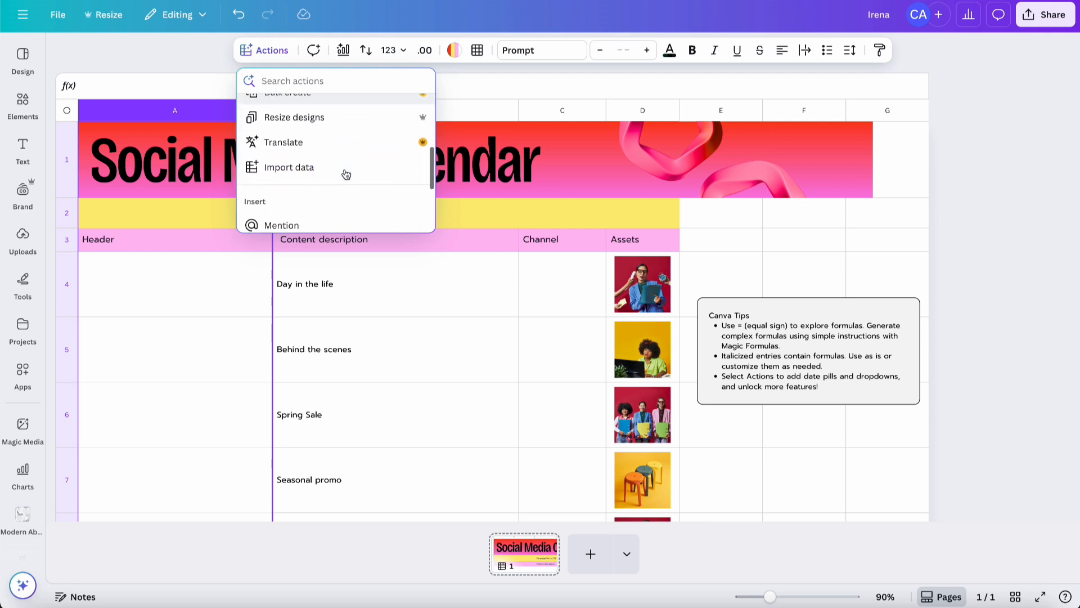
{"action": "scroll", "coordinate": [388, 133], "scroll_direction": "down", "scroll_amount": 3}
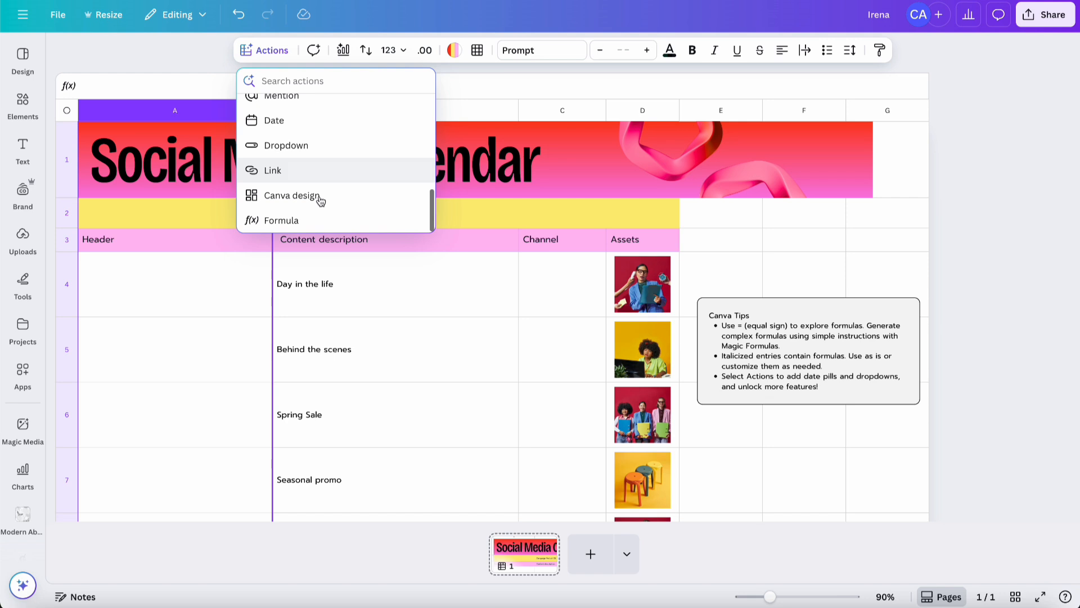
{"action": "left_click", "coordinate": [342, 50]}
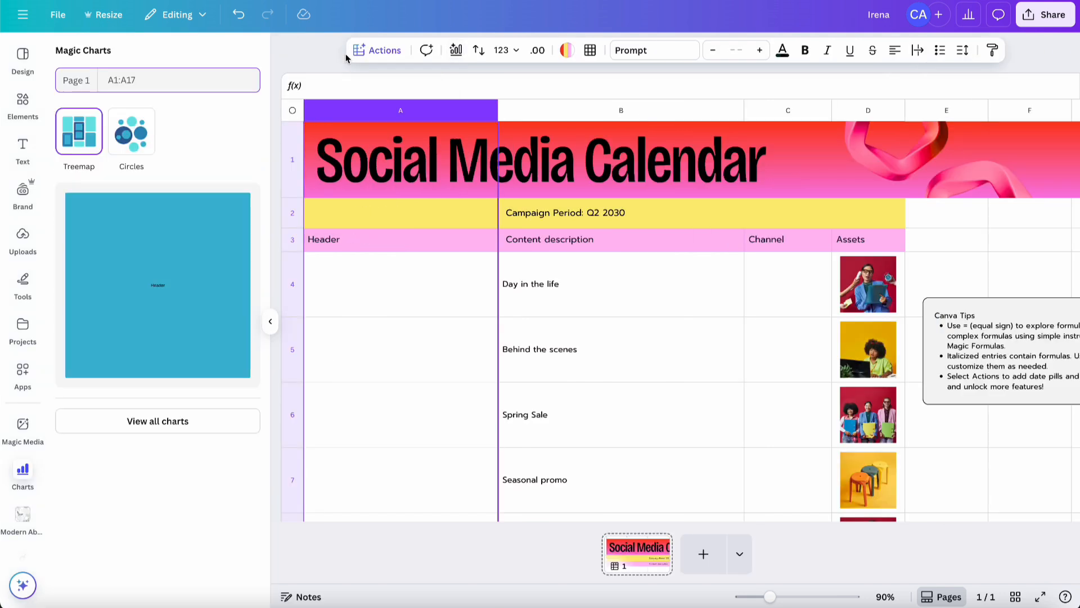
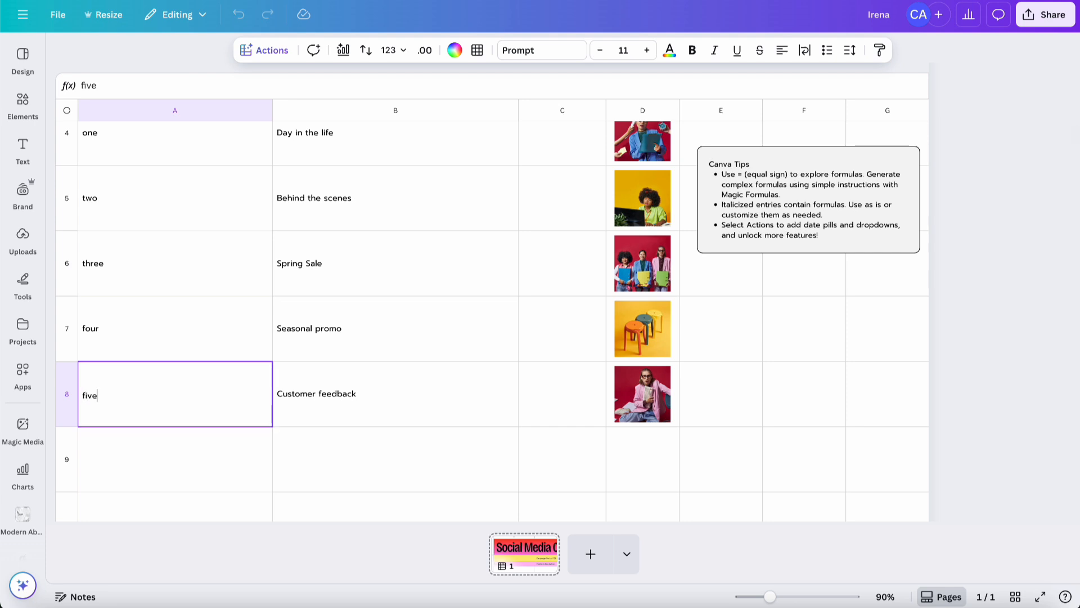
Step: Append "thaliuetgaiuwhs;foawugbs fa;iscyagoushe f ayshcg;ouwbrf. shvg;ousdhf ;avkhbs;ovu h" to the Day in the life entry in cell B4
{"action": "scroll", "coordinate": [517, 168], "scroll_direction": "up", "scroll_amount": 2}
{"action": "left_click", "coordinate": [416, 223]}
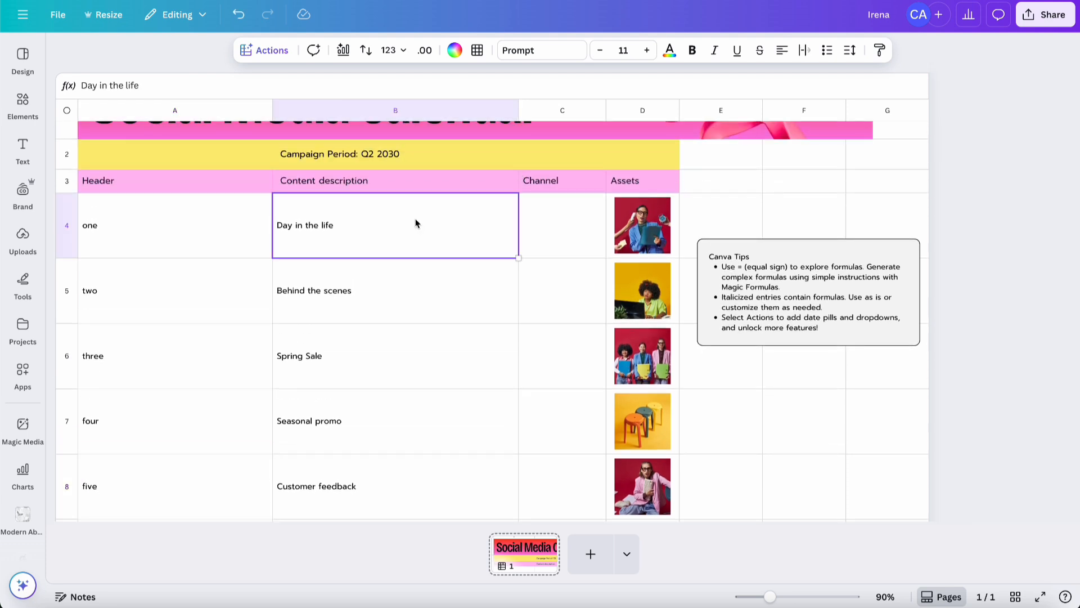
{"action": "left_click", "coordinate": [379, 225]}
{"action": "type", "text": "thaliuetgaiuwhs;foaw"}
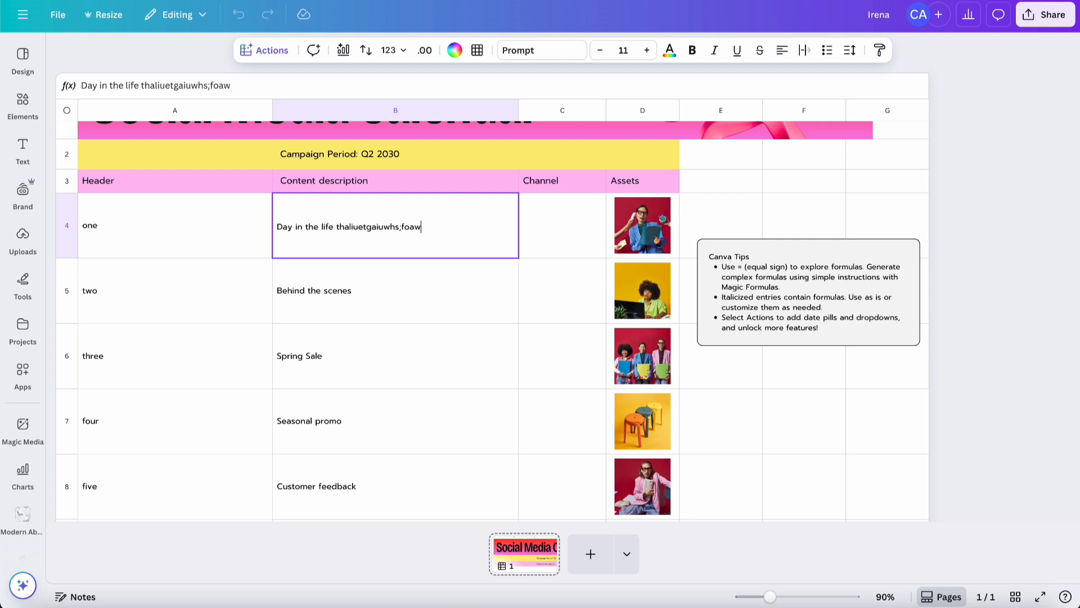
{"action": "type", "text": "ugbs fa;iscyagoushe f ayshcg;ouwb"}
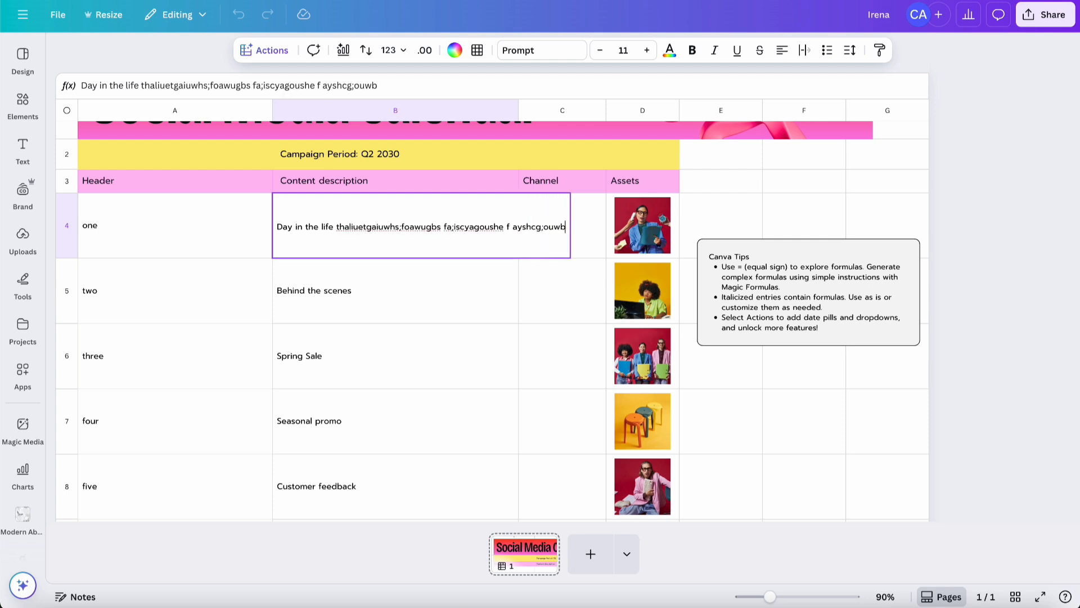
{"action": "type", "text": "rf. shvg;ousdhf ;avkhbs;ovu h"}
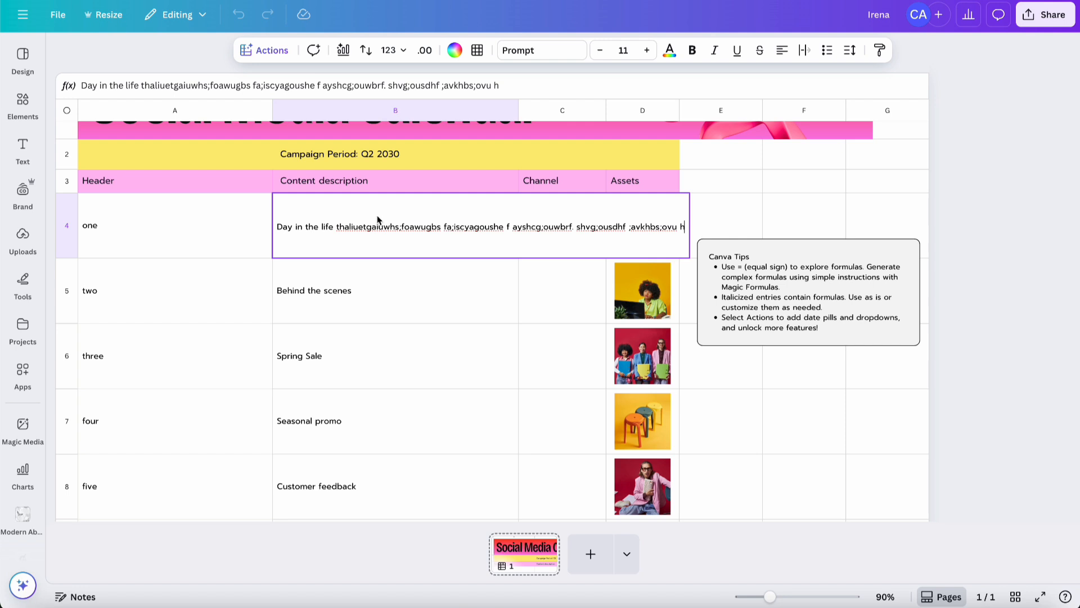
Step: Set the whole Content description column to wrap its text within the cells
{"action": "left_click", "coordinate": [384, 111]}
{"action": "left_click", "coordinate": [799, 54]}
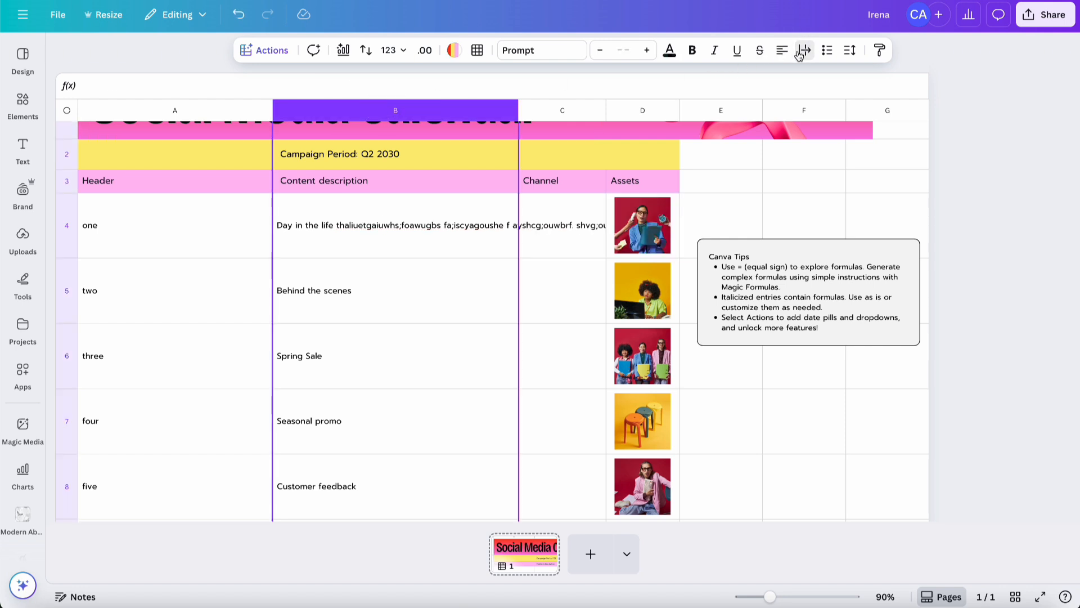
{"action": "left_click", "coordinate": [799, 54]}
Step: Append "iue;ghdvsuohdbfvajk.b;osud avil sygdfkhba;ouseihfak fdouhfakjhdcpiahnlkf a kljhlckna" to the Behind the scenes entry in cell B5
{"action": "left_click", "coordinate": [323, 306]}
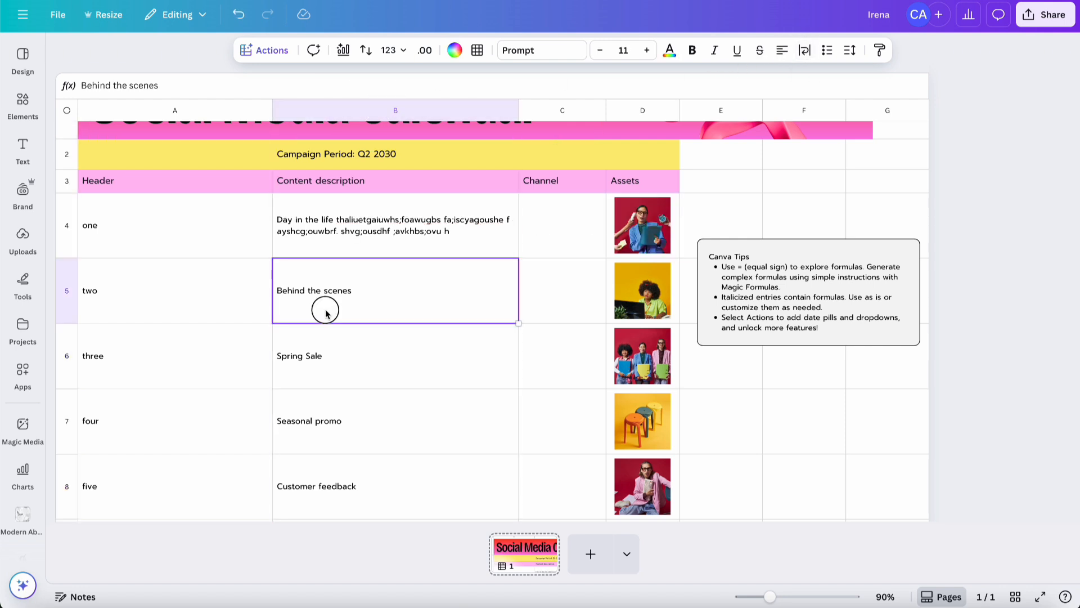
{"action": "double_click", "coordinate": [380, 305]}
{"action": "type", "text": "iue;ghdvsuohdbfv"}
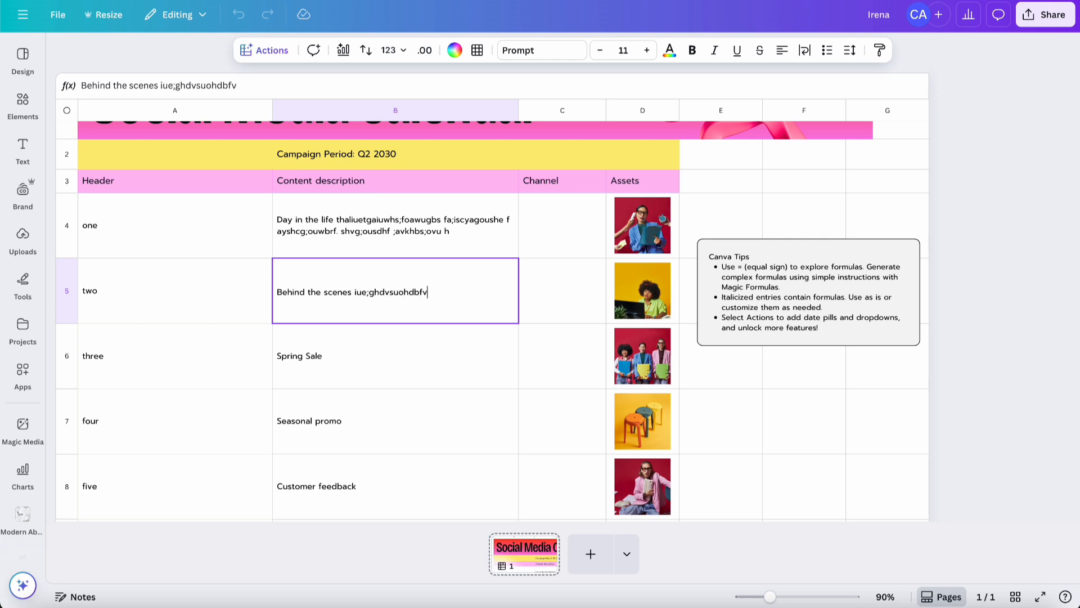
{"action": "type", "text": "ajk.b;osud avil sygdfkhba;ouseihfak "}
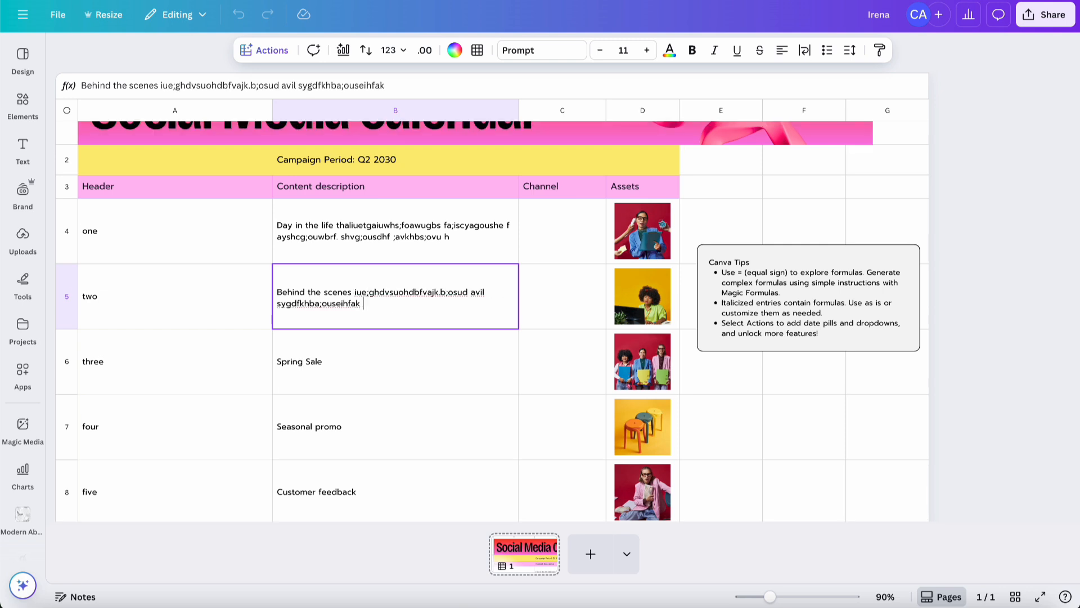
{"action": "type", "text": "fdouhfakjhdcpiahnlkf a kljhlckna"}
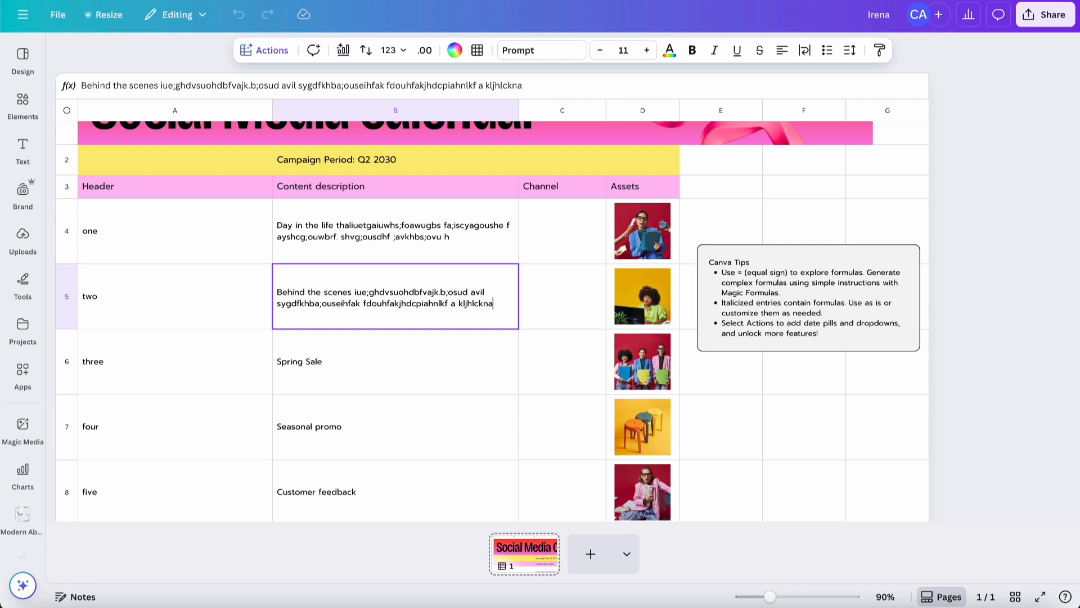
Step: Replace the Spring Sale entry in cell B6 with "ljgefdoulch;aksdnhc;ia joailcbliahdc;ka uaclisdnlaihbc lougabdifcbaldjbcljandbc luacluhjnalsknc"
{"action": "left_click", "coordinate": [383, 361]}
{"action": "type", "text": "ljgefdoulch;aksdn"}
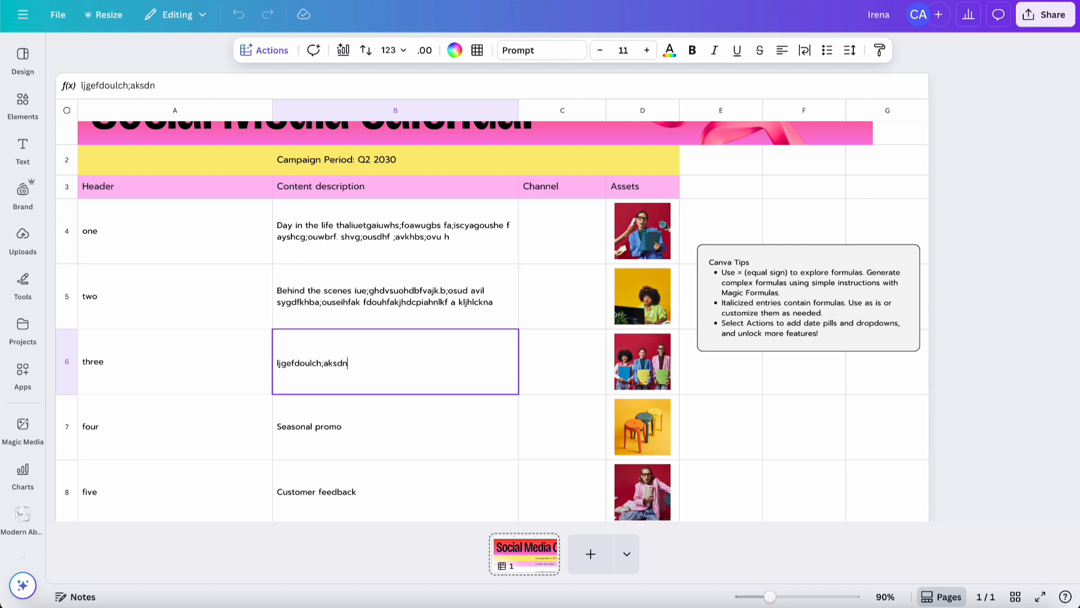
{"action": "type", "text": "hc;ia joailcbliahdc;ka uac"}
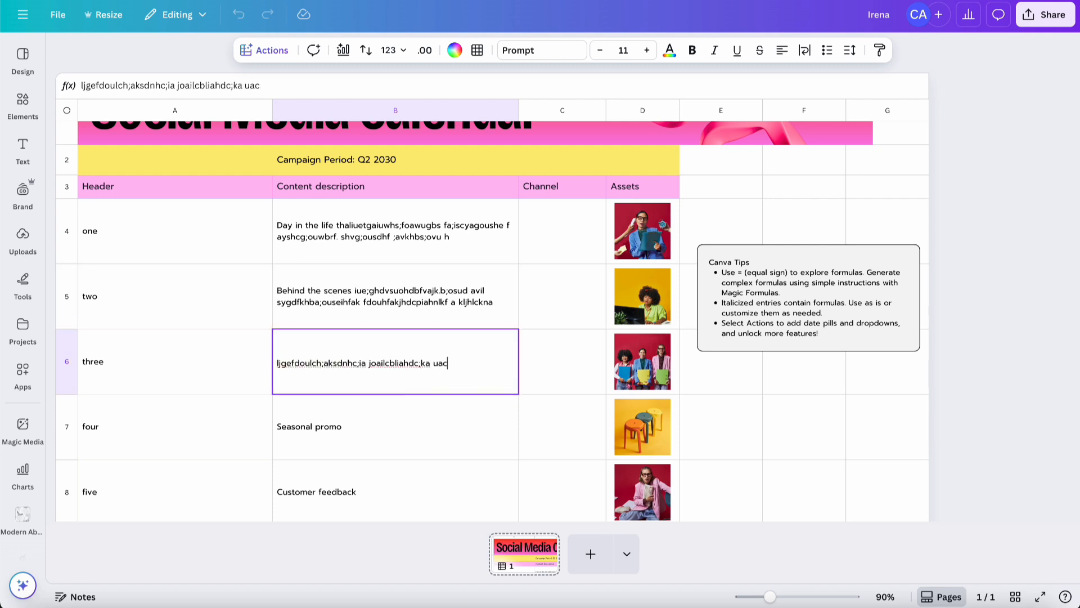
{"action": "type", "text": "lisdnlaihbc lougabdifcbaldjbclja"}
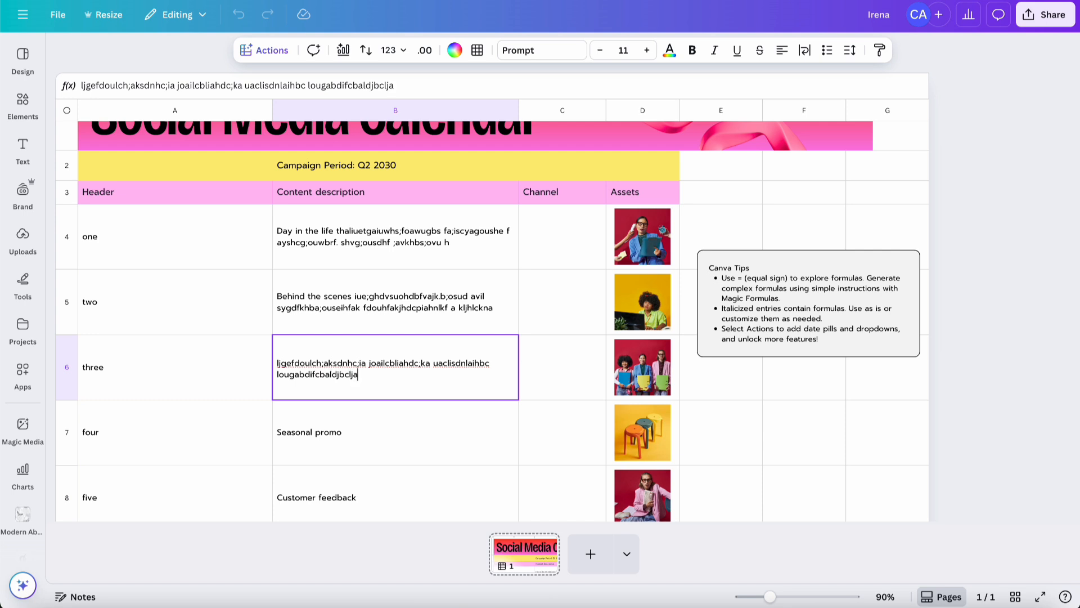
{"action": "type", "text": "ndbc luacluhjnalsknc"}
Step: Replace the Seasonal promo entry in cell B7 with "skcugdofhgwblajdbvc oisgdivhsldjhvlsjdnbv ougvsoidhnvljsbdv ugsdvoilhsipdhbvljshbndlvhspid"
{"action": "left_click", "coordinate": [358, 436]}
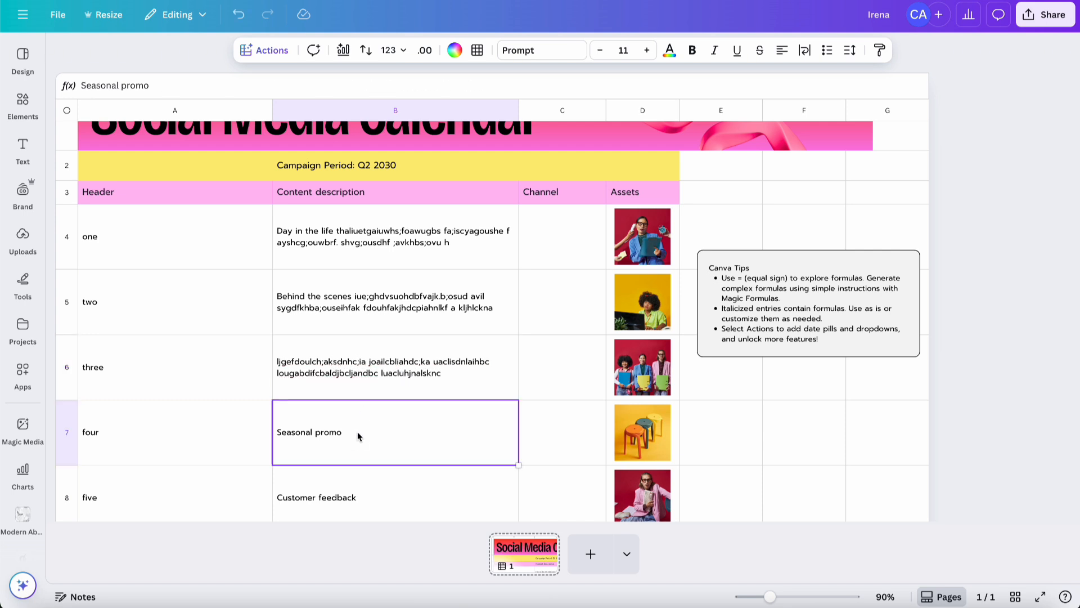
{"action": "type", "text": "skcugdofhgwblajdbvc"}
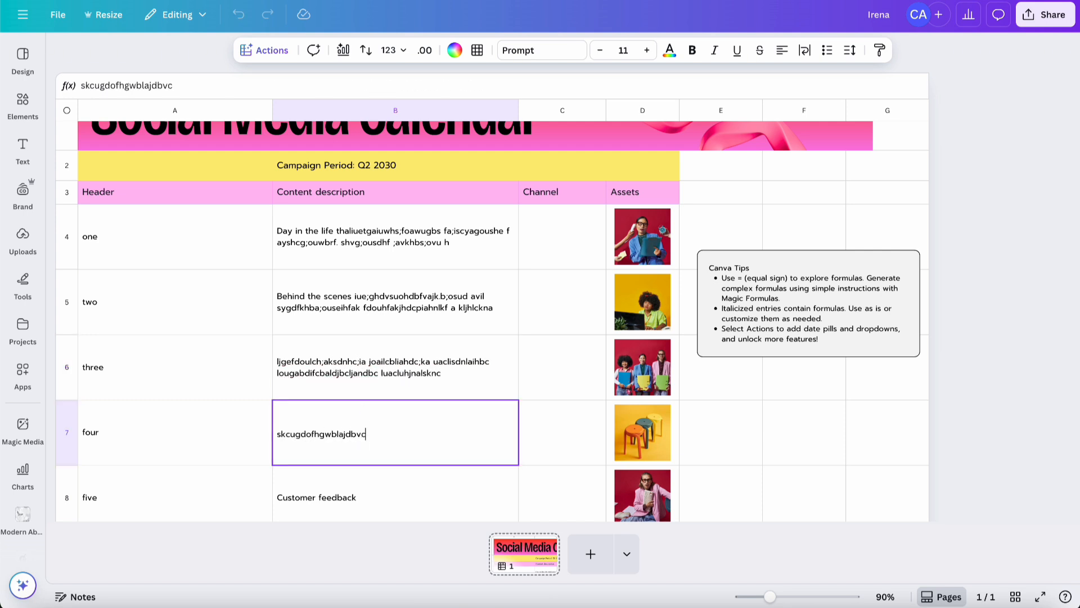
{"action": "type", "text": " oisgdivhsldjhvlsjdnbv ougvsoid"}
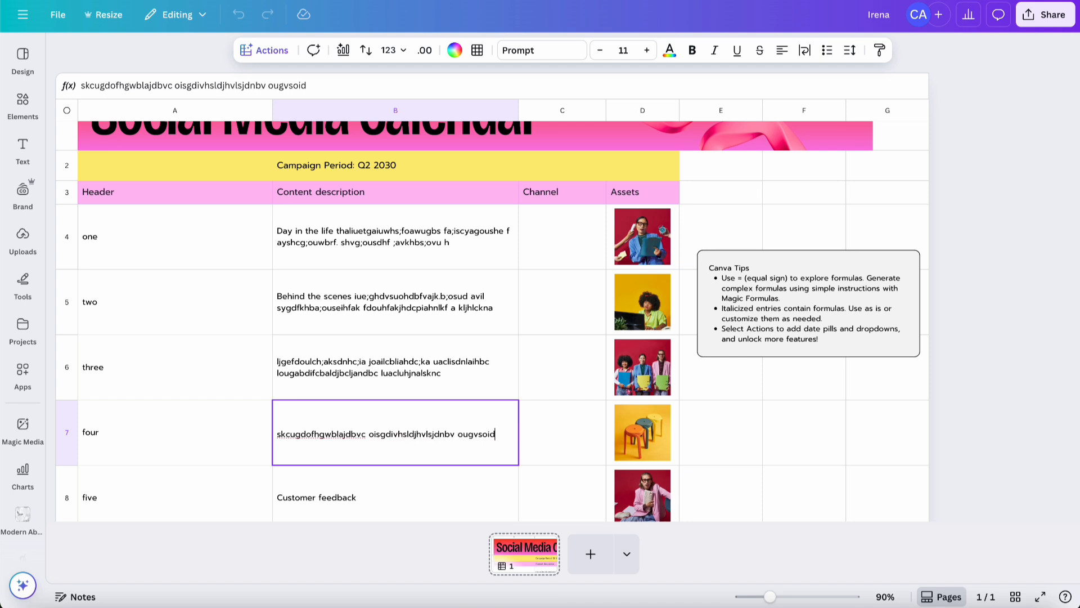
{"action": "type", "text": "hnvljsbdv ugsdvoilhsipdhbvljshbndlvhspid"}
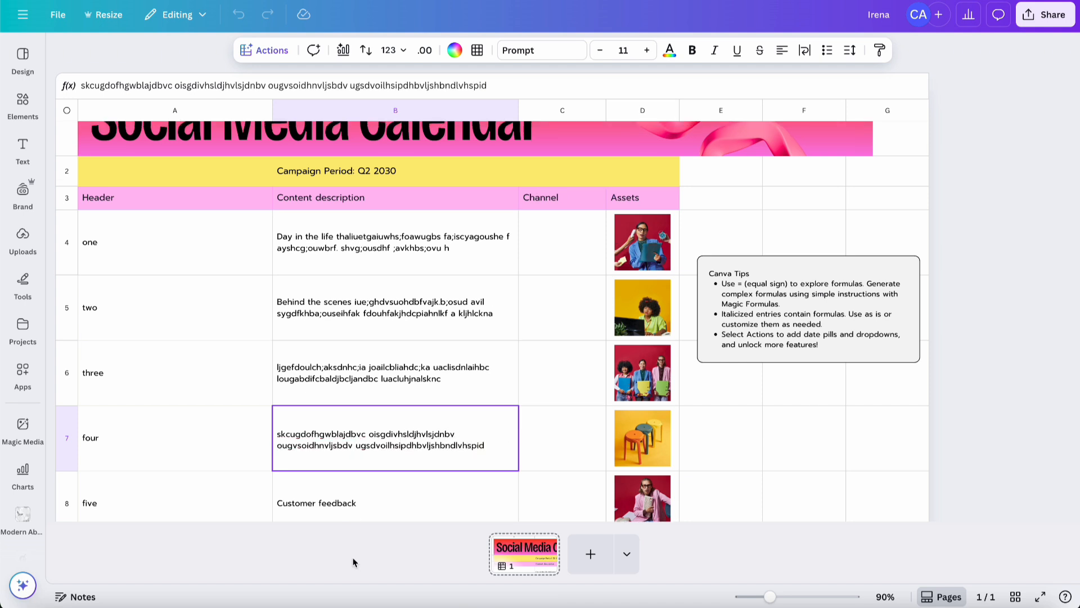
Step: Append "ousgdovishdpcivh bsklbd ousgbvou bdkns fousdgvpsdvsohfv ljs dlvihsbljdkb ljs oisbvlsndf soluhsljdb v s" to the Customer feedback entry in cell B8
{"action": "double_click", "coordinate": [401, 502]}
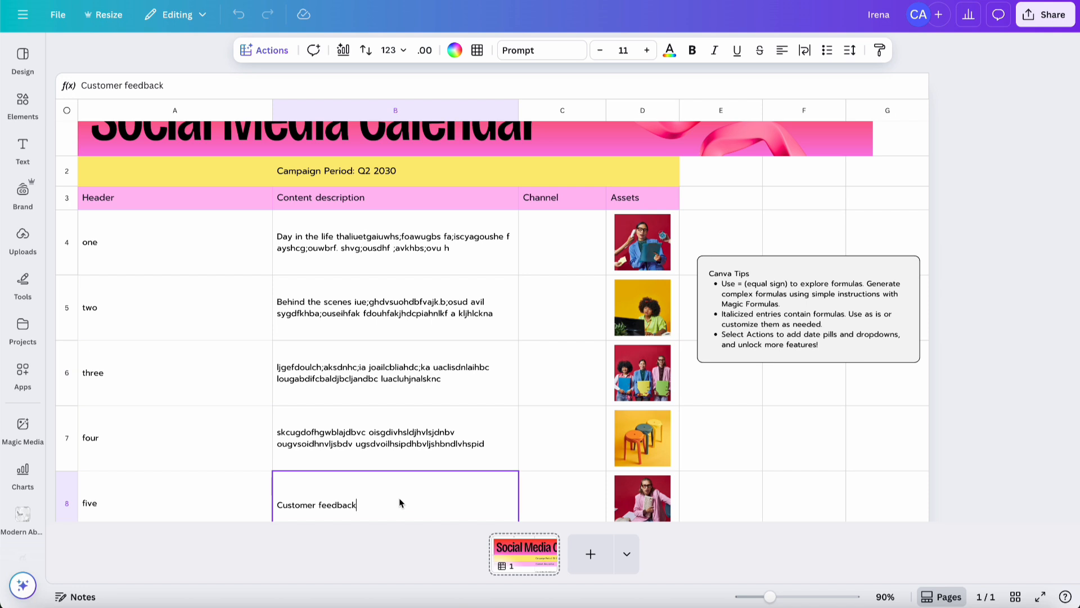
{"action": "type", "text": "ousgdovishdpcivh bskl"}
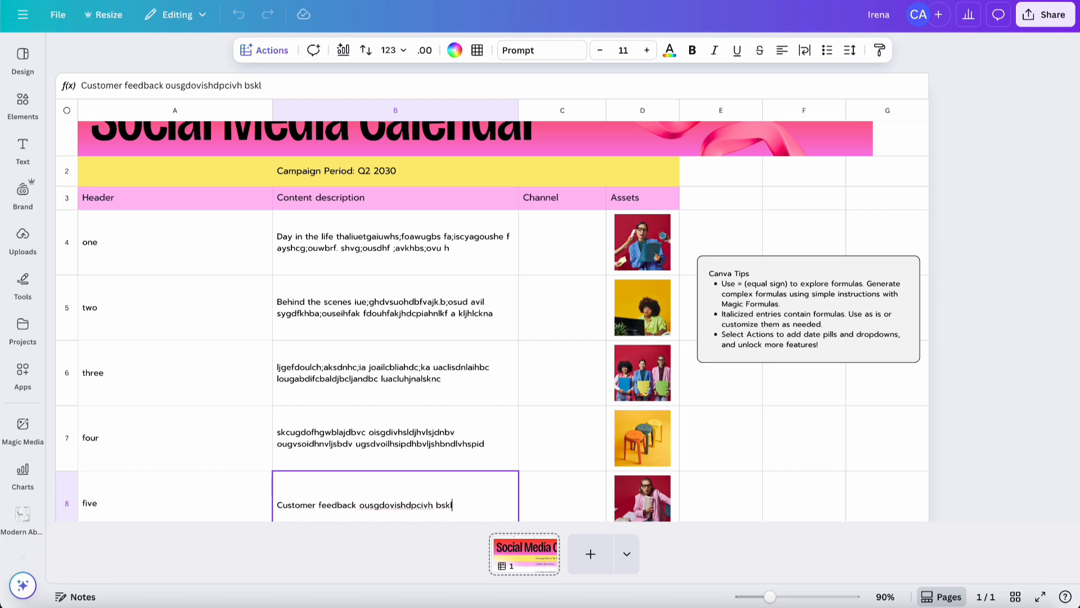
{"action": "type", "text": "bd ousgbvou bdkns fousdgvp"}
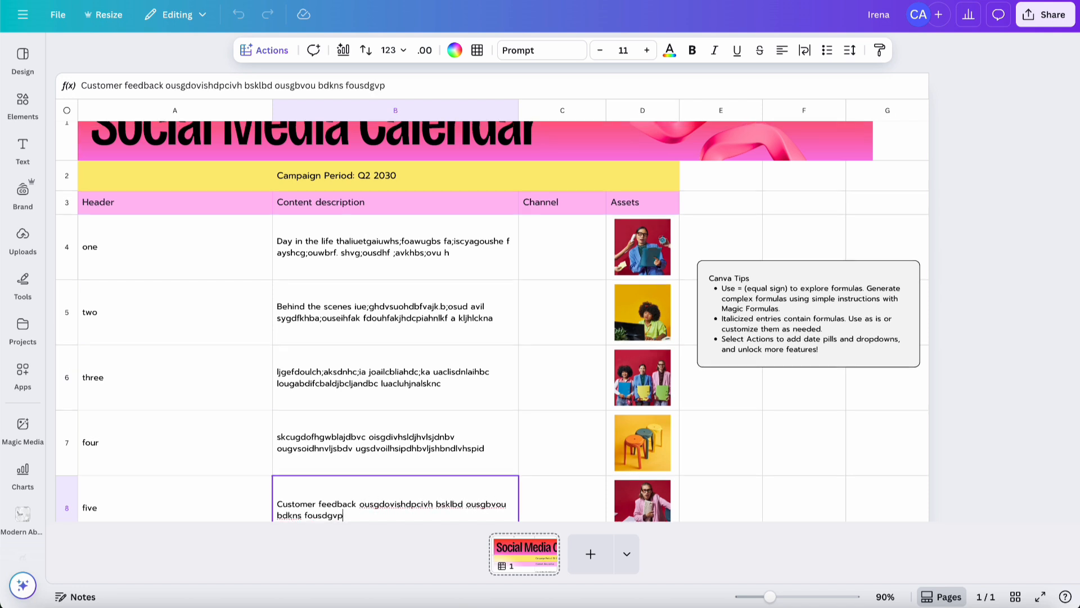
{"action": "type", "text": "sdvsohfv ljs dlvihsbljdkb ljs"}
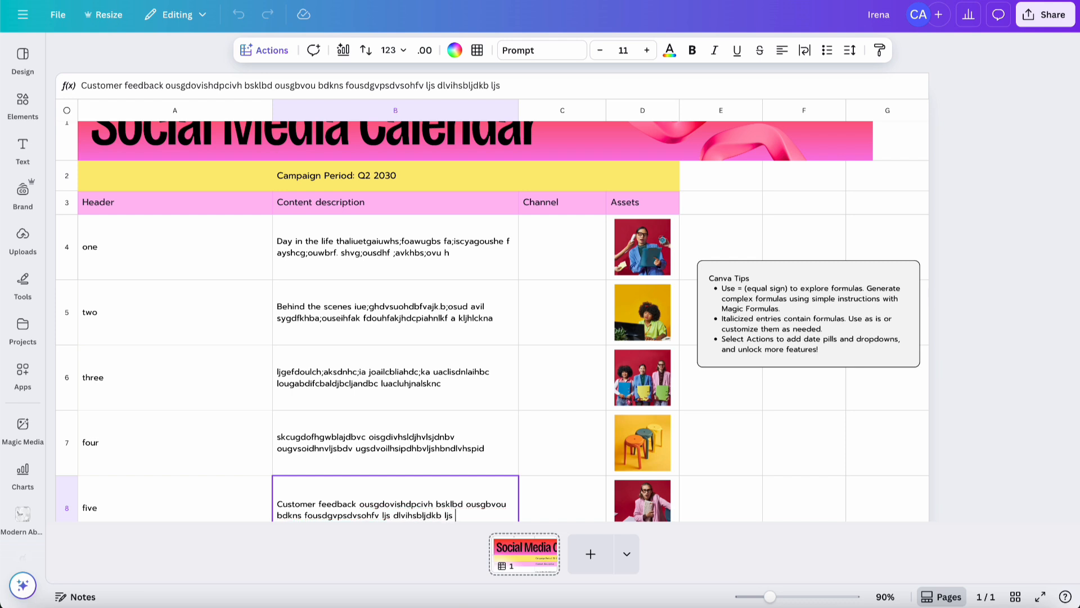
{"action": "type", "text": " oisbvlsndf soluhsljdb v s"}
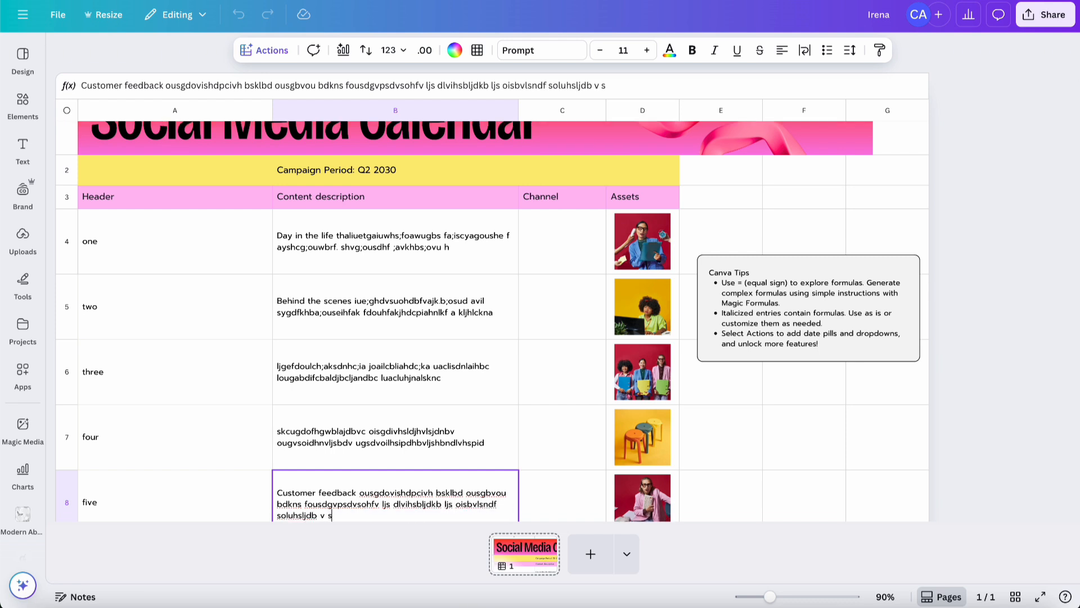
Step: Delete the Channel column and undo the deletion
{"action": "left_click", "coordinate": [568, 197]}
{"action": "right_click", "coordinate": [566, 202]}
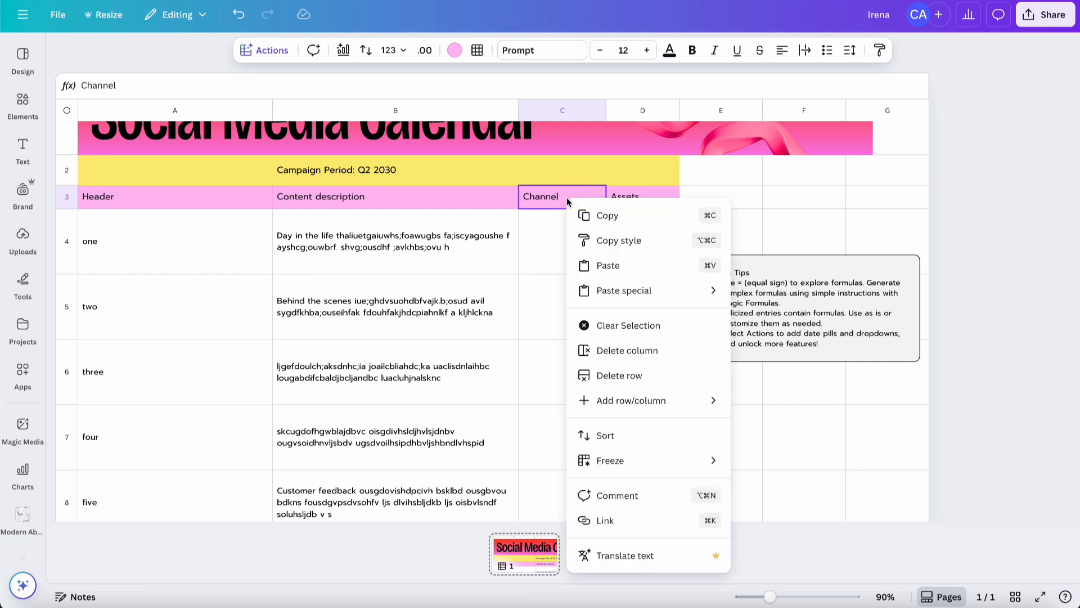
{"action": "left_click", "coordinate": [636, 351]}
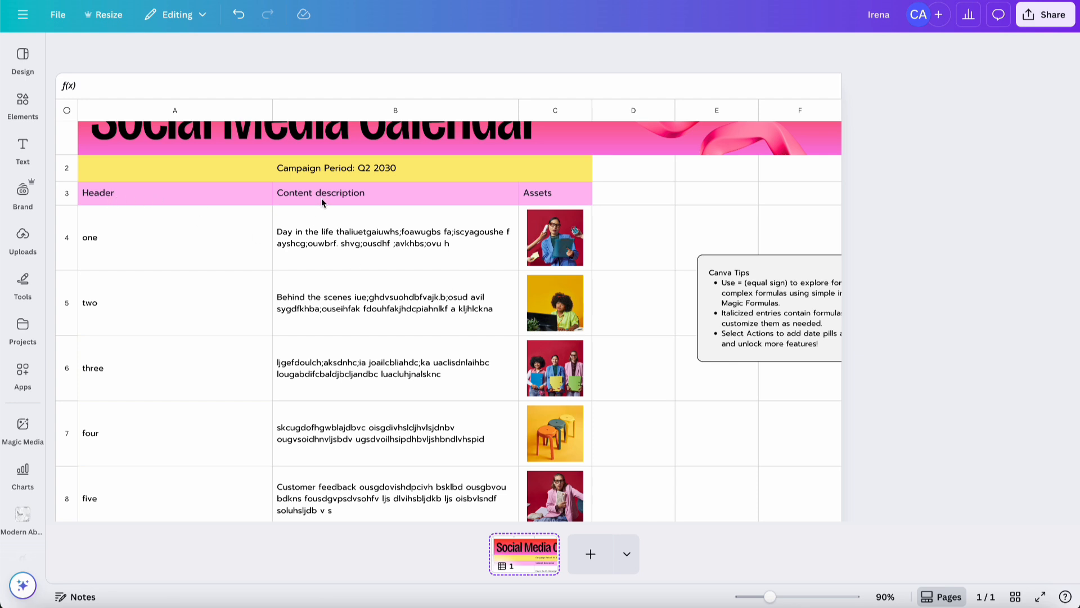
{"action": "left_click", "coordinate": [238, 14]}
Step: Replace the Channel column heading in cell C3 with "Signature"
{"action": "left_click", "coordinate": [560, 200]}
{"action": "double_click", "coordinate": [560, 200]}
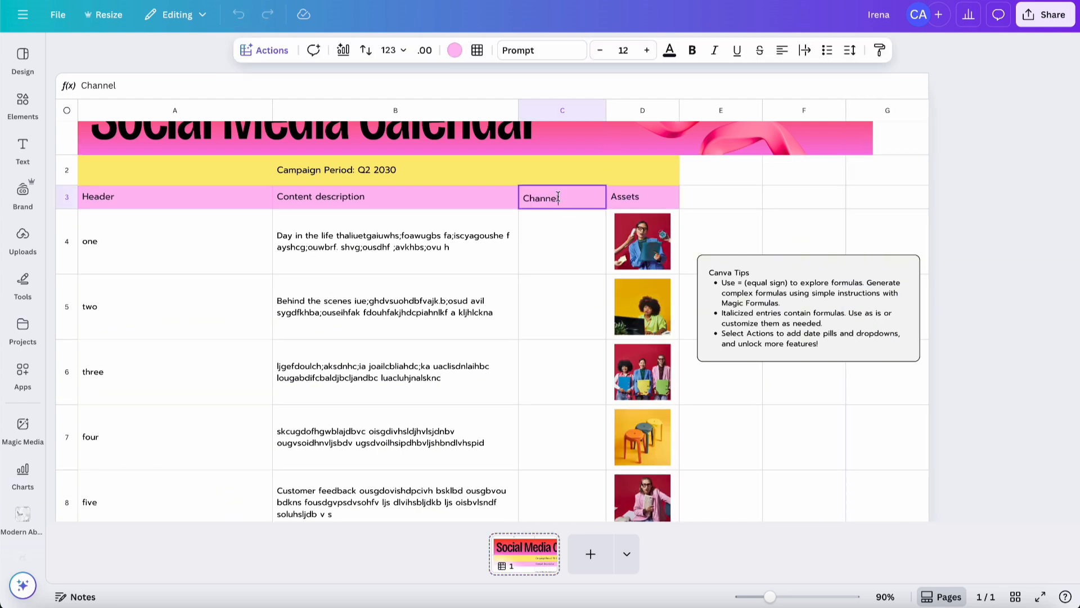
{"action": "type", "text": "Signature"}
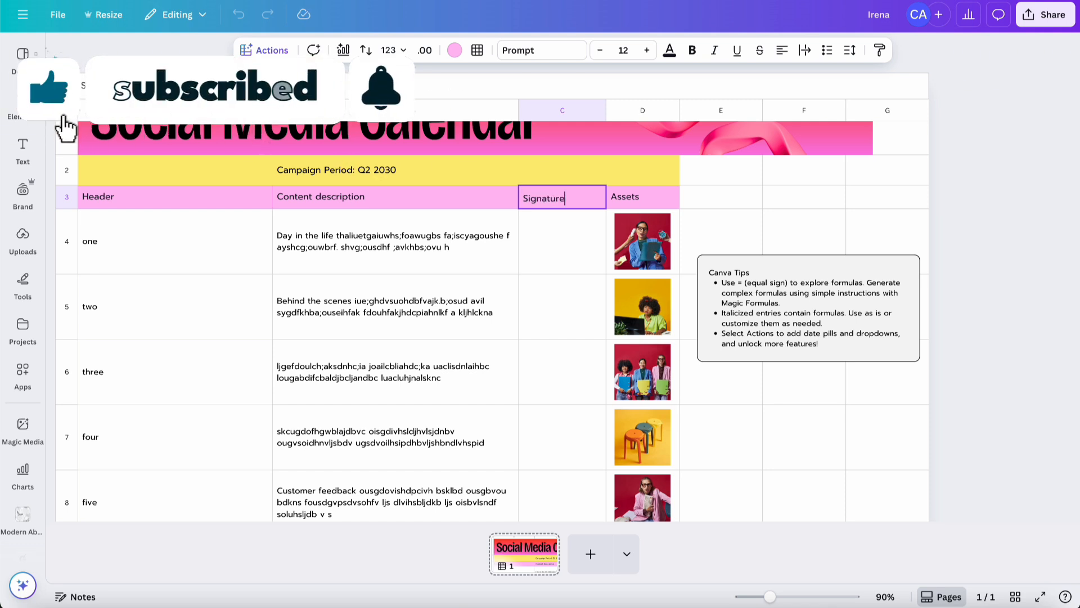
{"action": "left_click", "coordinate": [556, 227]}
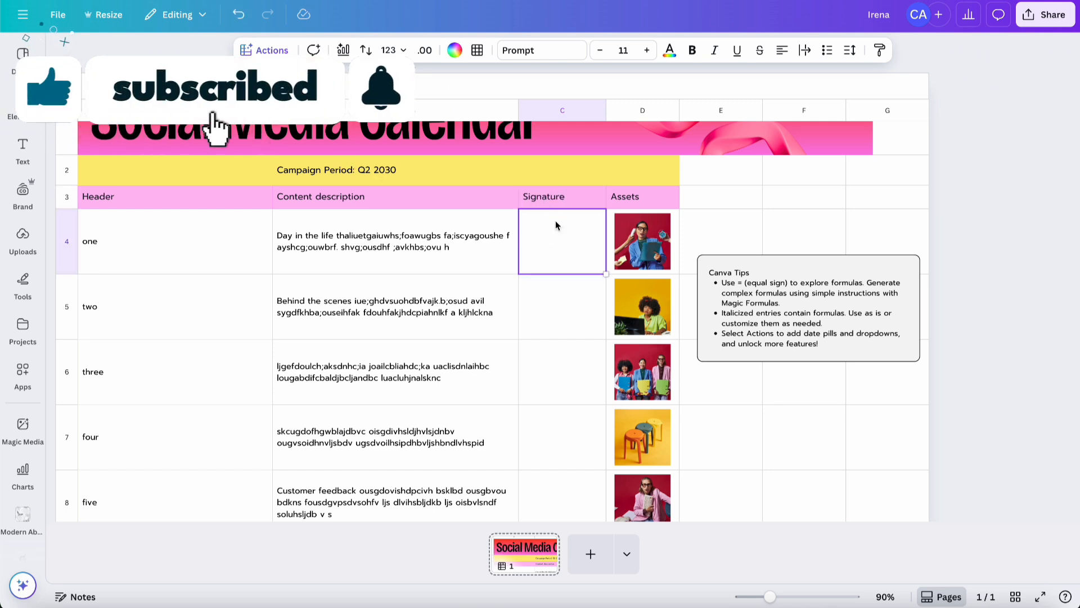
{"action": "type", "text": "@the"}
{"action": "type", "text": "designfir"}
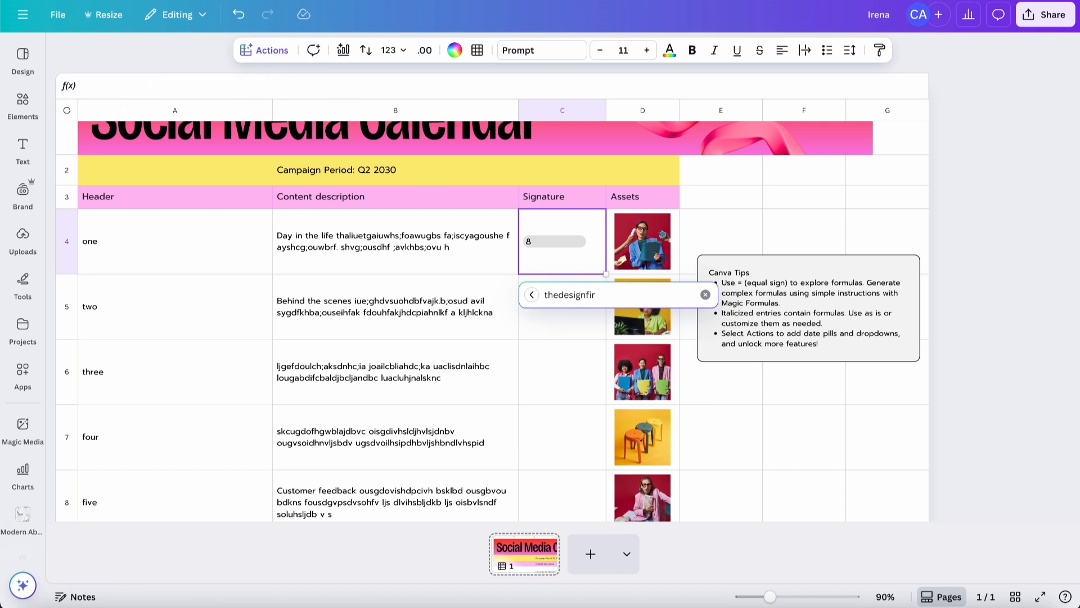
{"action": "type", "text": "macy"}
{"action": "type", "text": "@"}
{"action": "triple_click", "coordinate": [570, 293]}
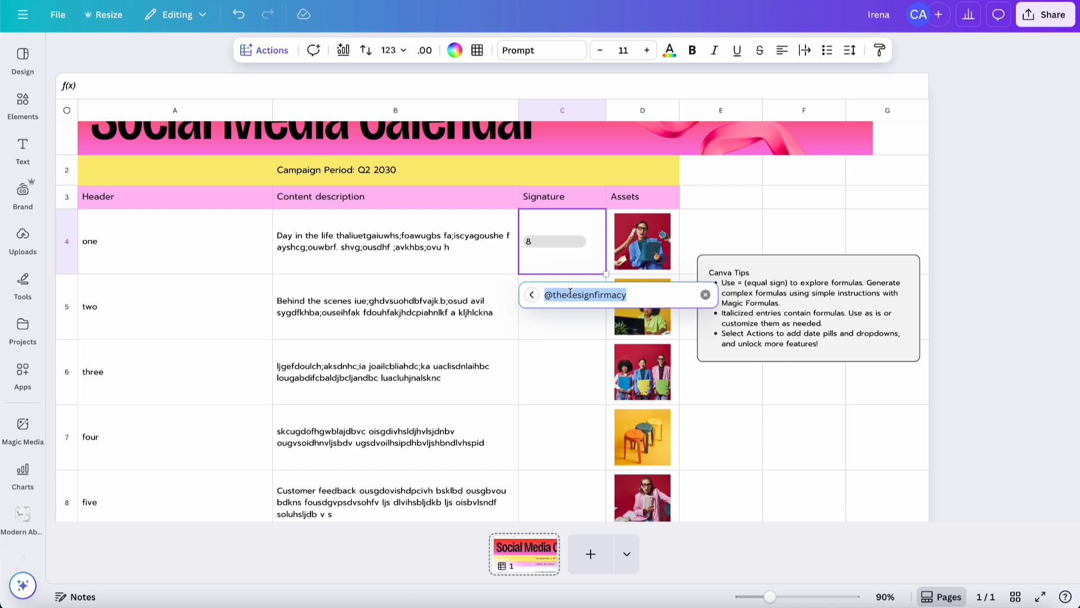
{"action": "left_click", "coordinate": [532, 295]}
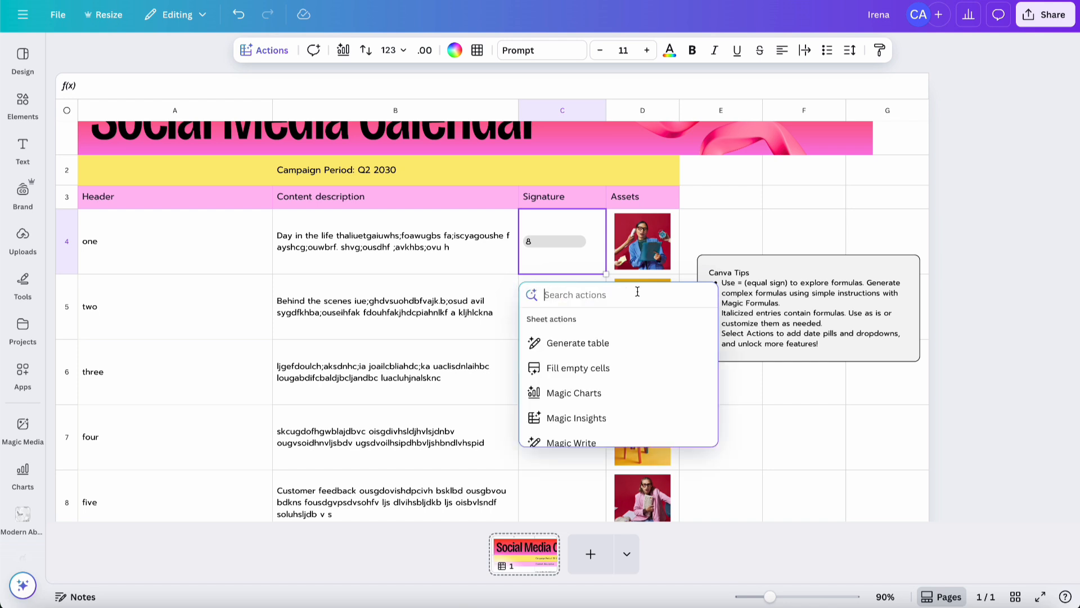
{"action": "double_click", "coordinate": [574, 265]}
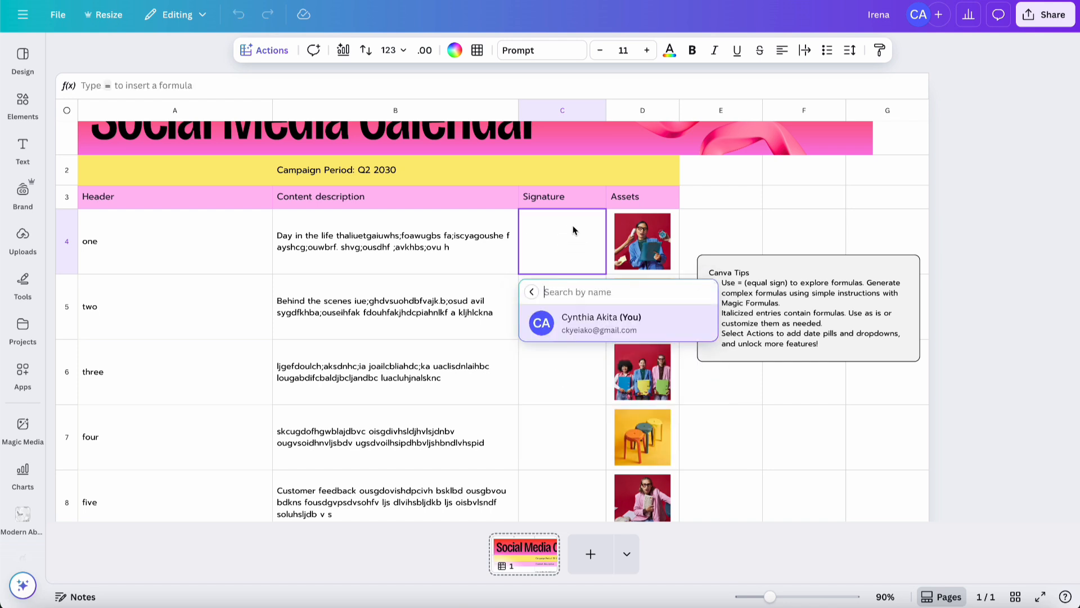
{"action": "key", "text": "Escape"}
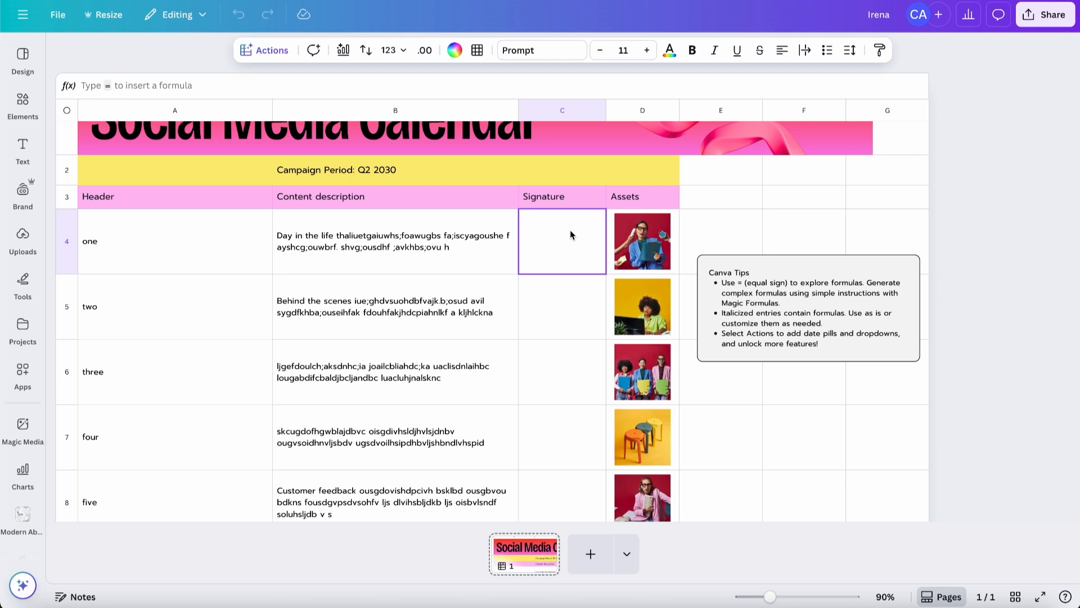
{"action": "right_click", "coordinate": [570, 236]}
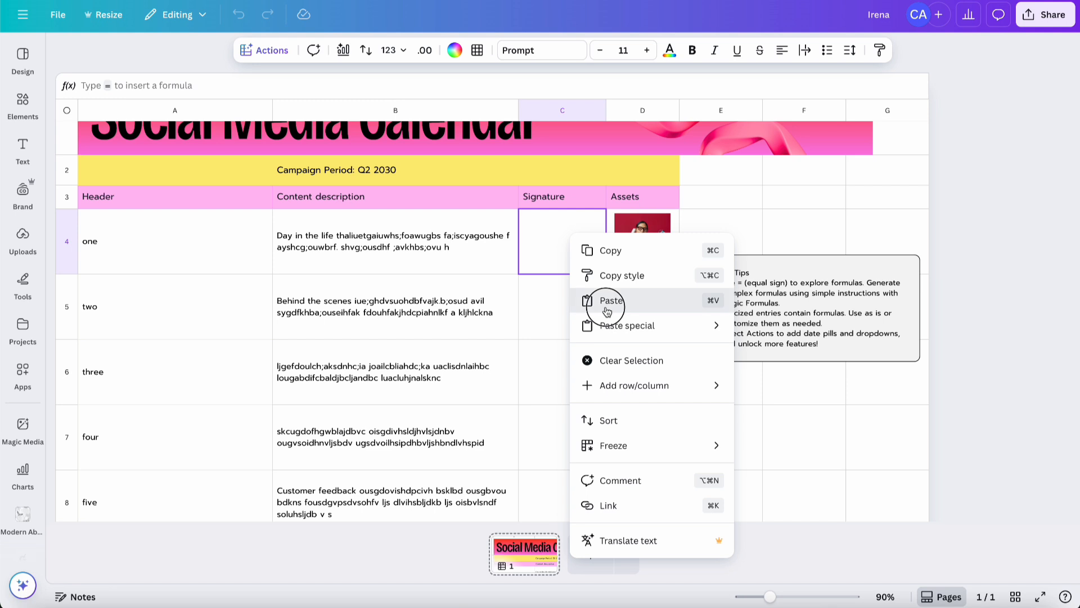
{"action": "left_click", "coordinate": [607, 309]}
{"action": "left_click", "coordinate": [556, 237]}
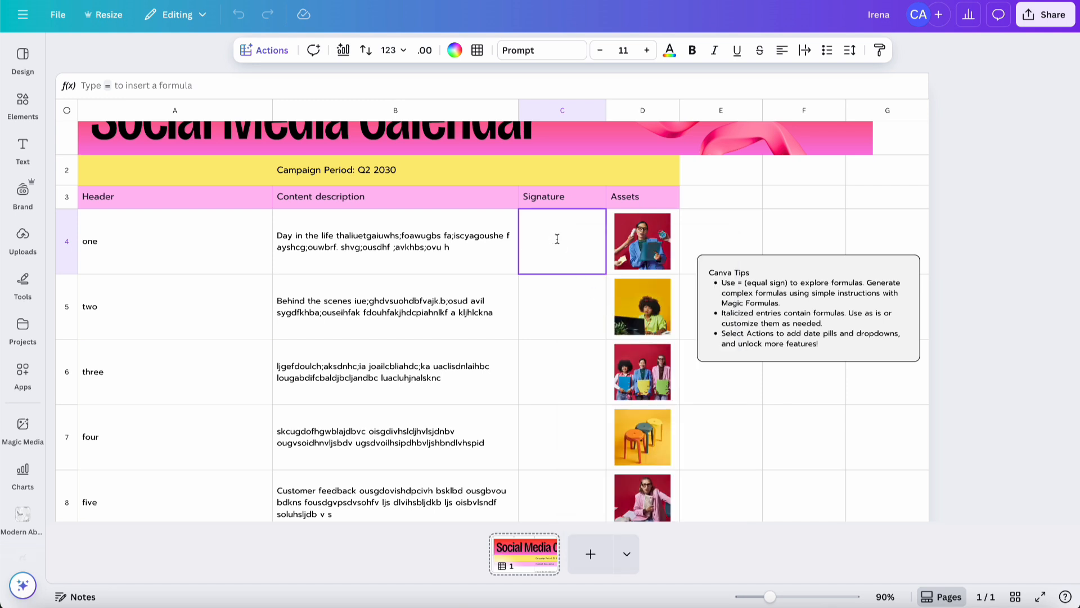
{"action": "type", "text": "@th"}
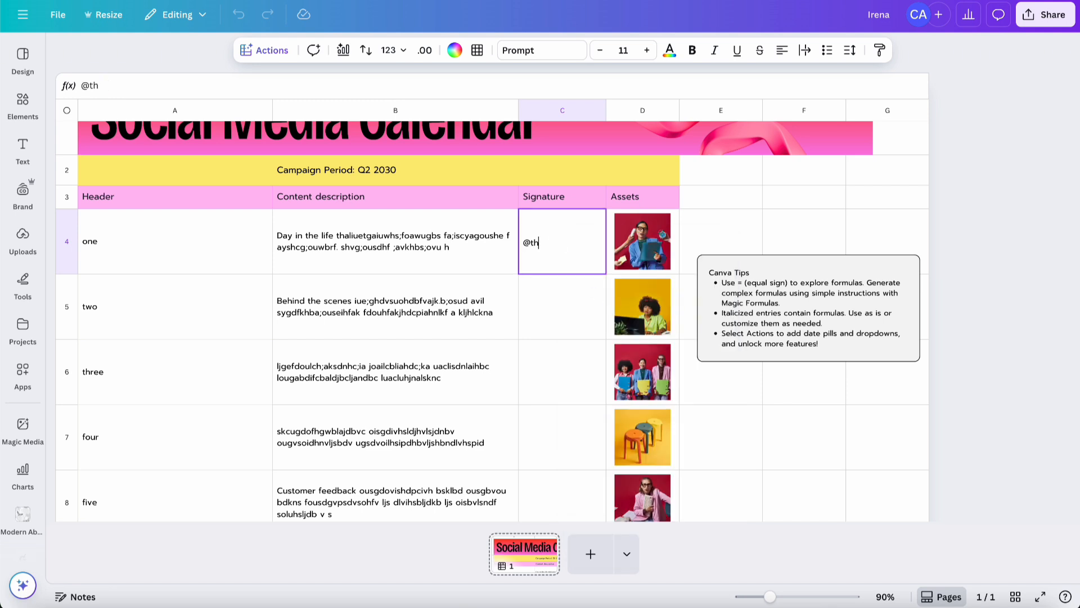
{"action": "type", "text": "edre"}
{"action": "type", "text": "esig"}
{"action": "type", "text": "nfirm"}
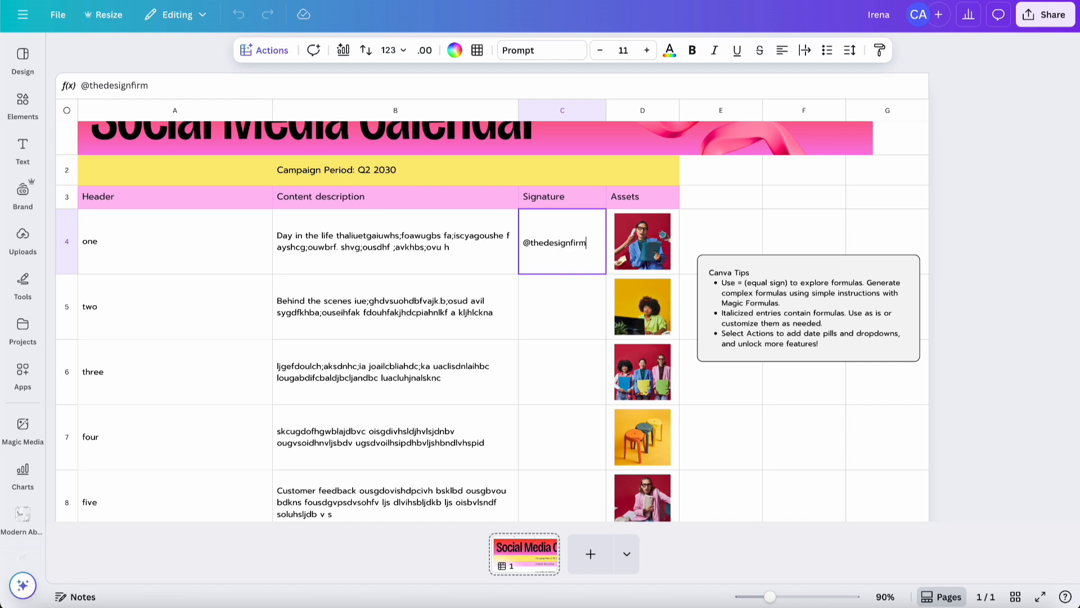
{"action": "type", "text": "acy"}
{"action": "left_click", "coordinate": [592, 305]}
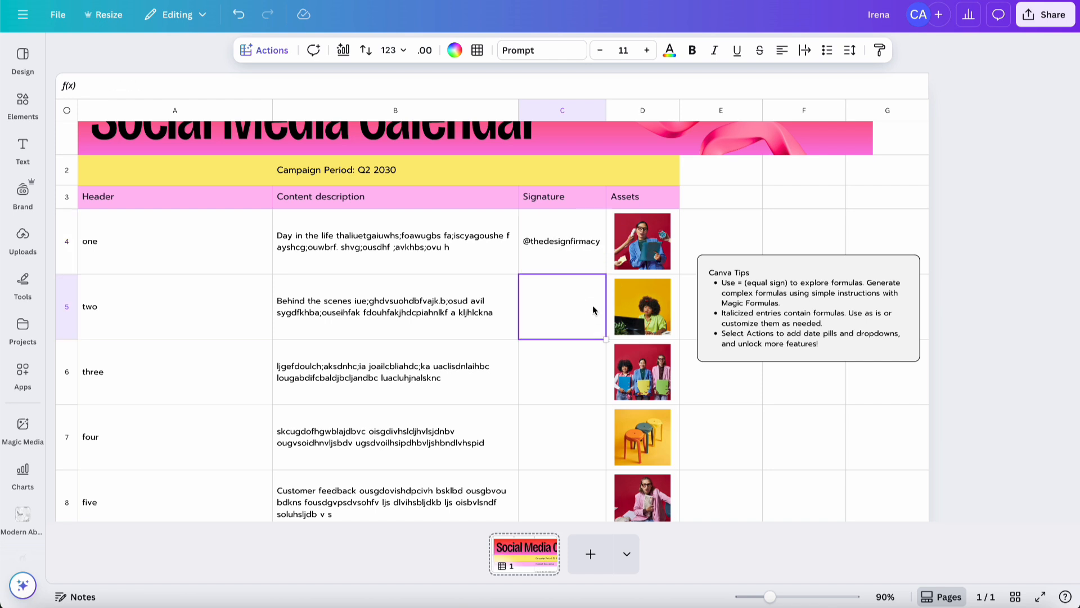
Step: Fill the signature from cell C4 down through cell C8
{"action": "left_click", "coordinate": [576, 265]}
{"action": "left_click_drag", "start_coordinate": [603, 275], "coordinate": [590, 489]}
{"action": "scroll", "coordinate": [583, 371], "scroll_direction": "down", "scroll_amount": 2}
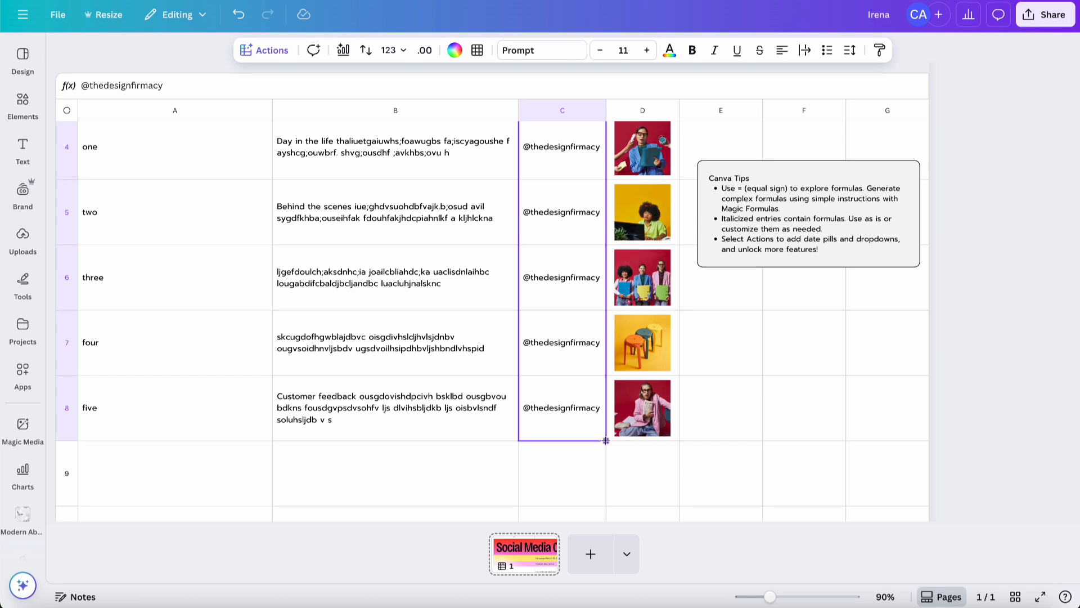
{"action": "scroll", "coordinate": [657, 374], "scroll_direction": "up", "scroll_amount": 3}
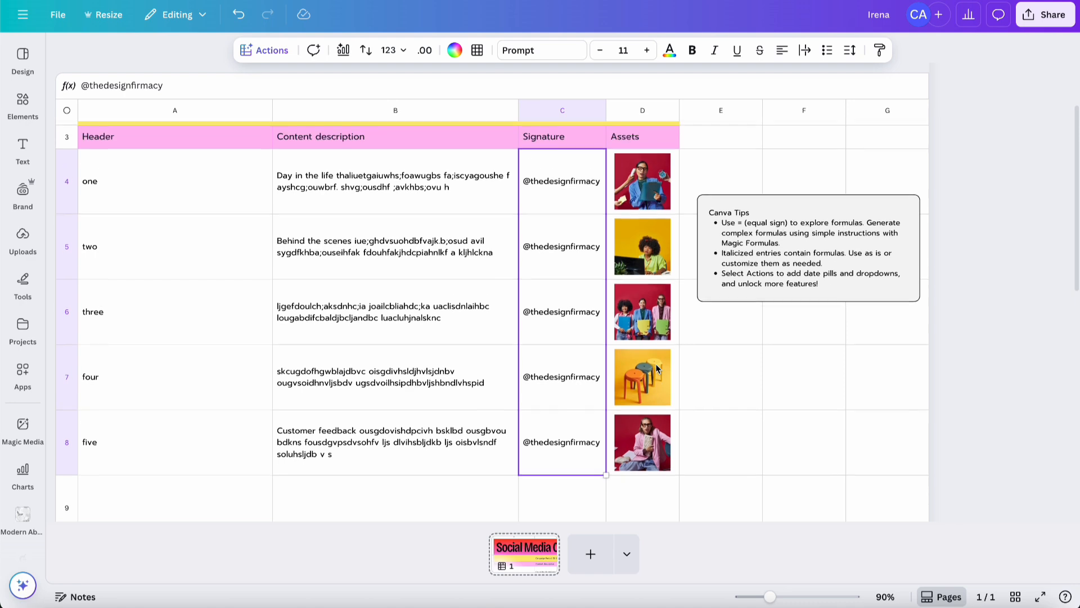
{"action": "scroll", "coordinate": [658, 368], "scroll_direction": "up", "scroll_amount": 1}
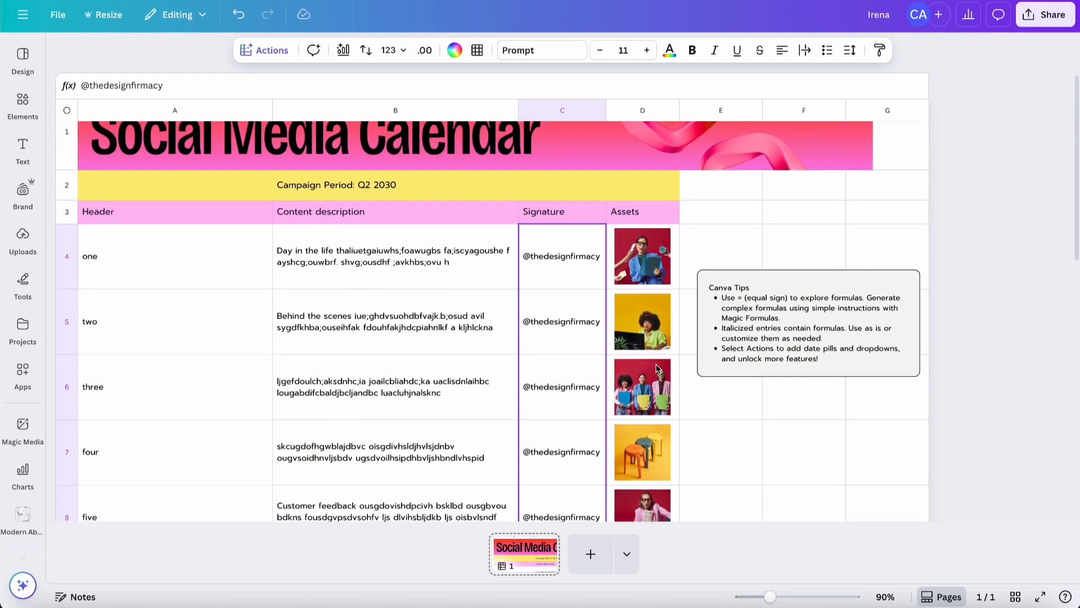
Step: Remove the backgrounds from all images in the Assets column at once
{"action": "left_click", "coordinate": [651, 271]}
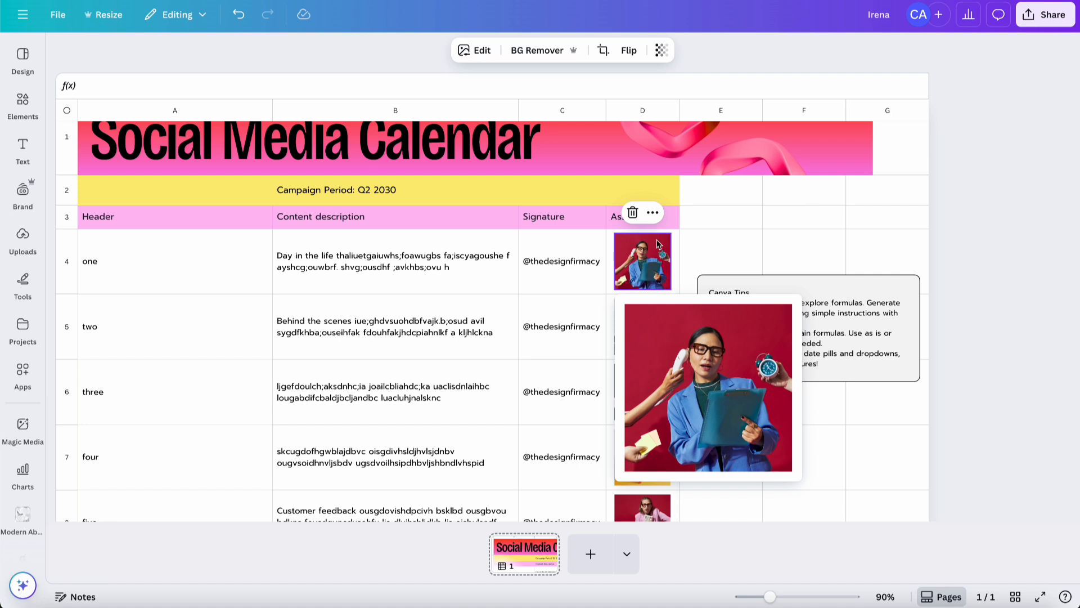
{"action": "left_click", "coordinate": [668, 226]}
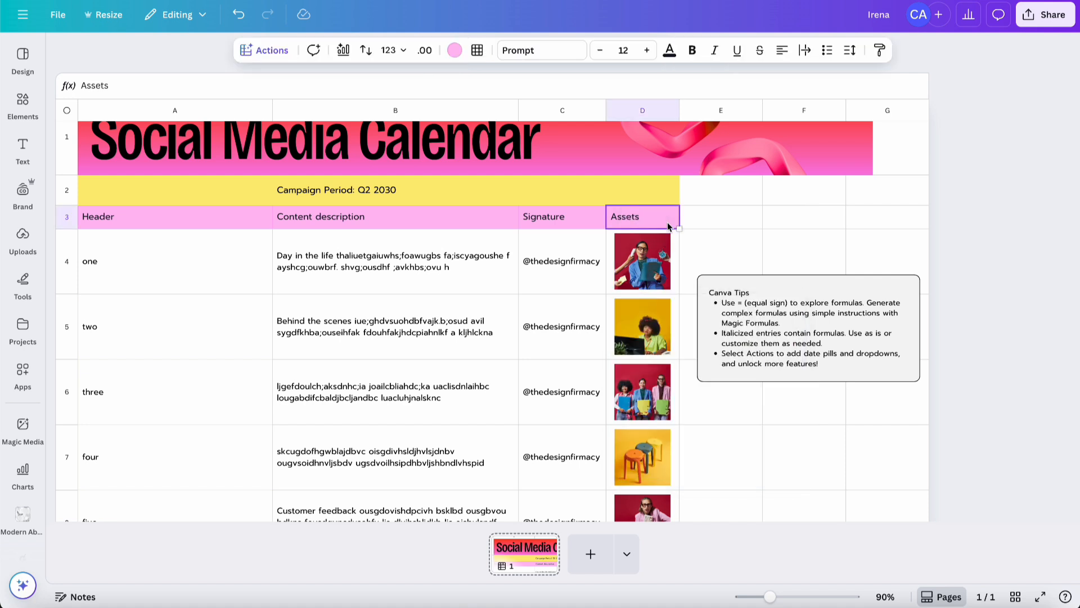
{"action": "left_click", "coordinate": [648, 111]}
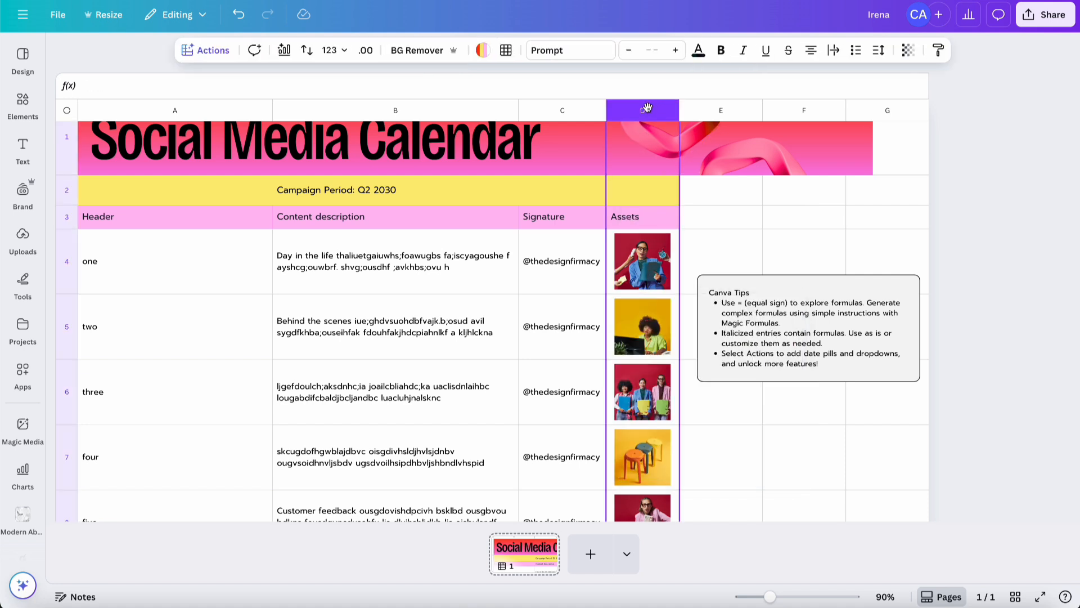
{"action": "left_click", "coordinate": [413, 52]}
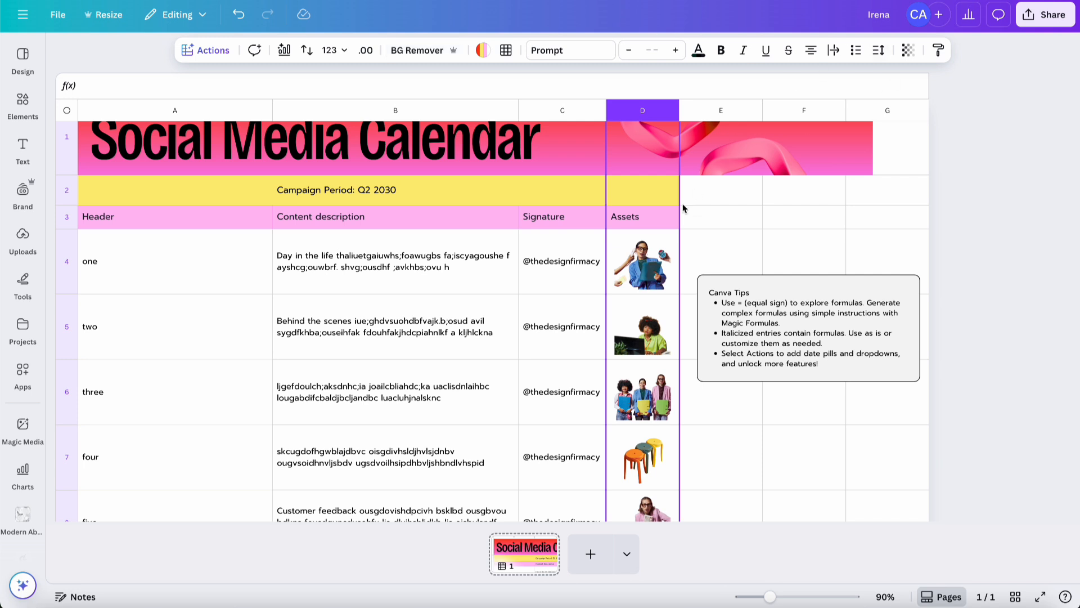
{"action": "scroll", "coordinate": [647, 421], "scroll_direction": "down", "scroll_amount": 3}
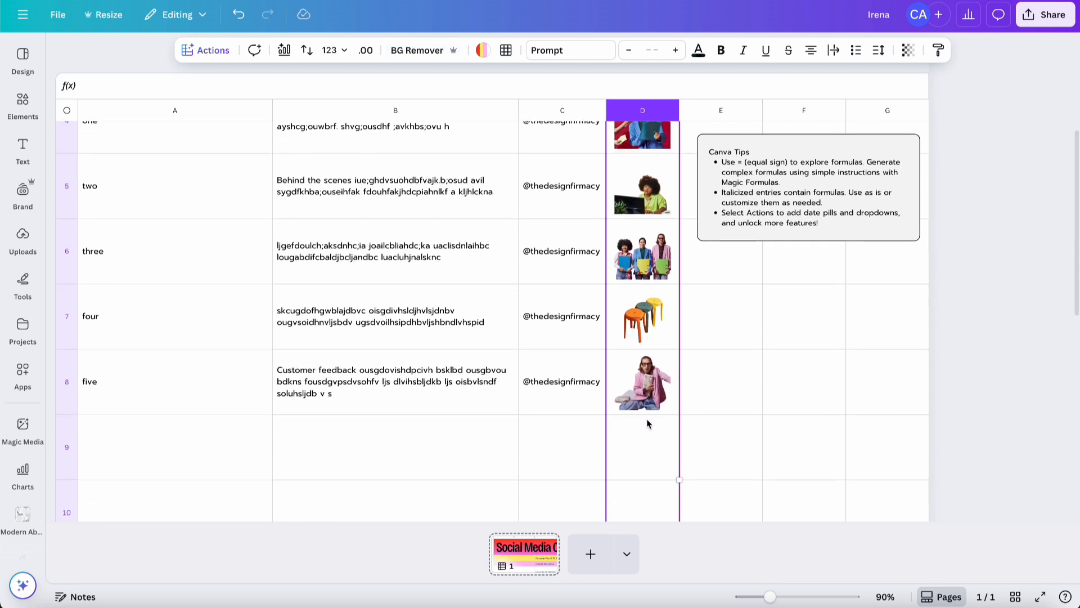
Step: Delete the empty rows 12 to 17 at the end of the sheet
{"action": "scroll", "coordinate": [647, 420], "scroll_direction": "down", "scroll_amount": 7}
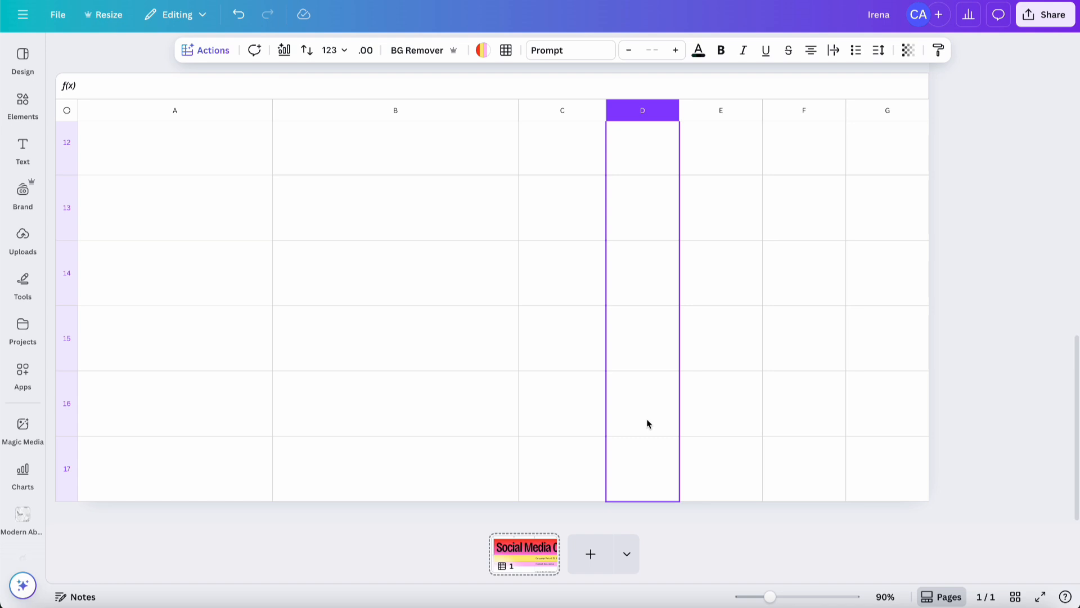
{"action": "left_click", "coordinate": [550, 505]}
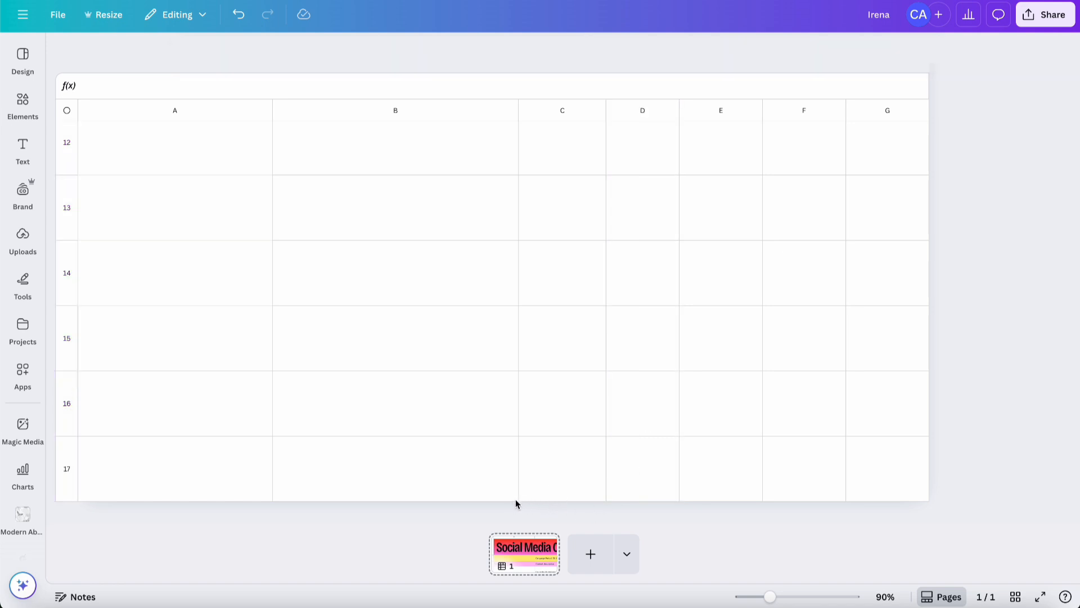
{"action": "left_click", "coordinate": [23, 473]}
{"action": "left_click", "coordinate": [193, 454]}
{"action": "left_click", "coordinate": [68, 472]}
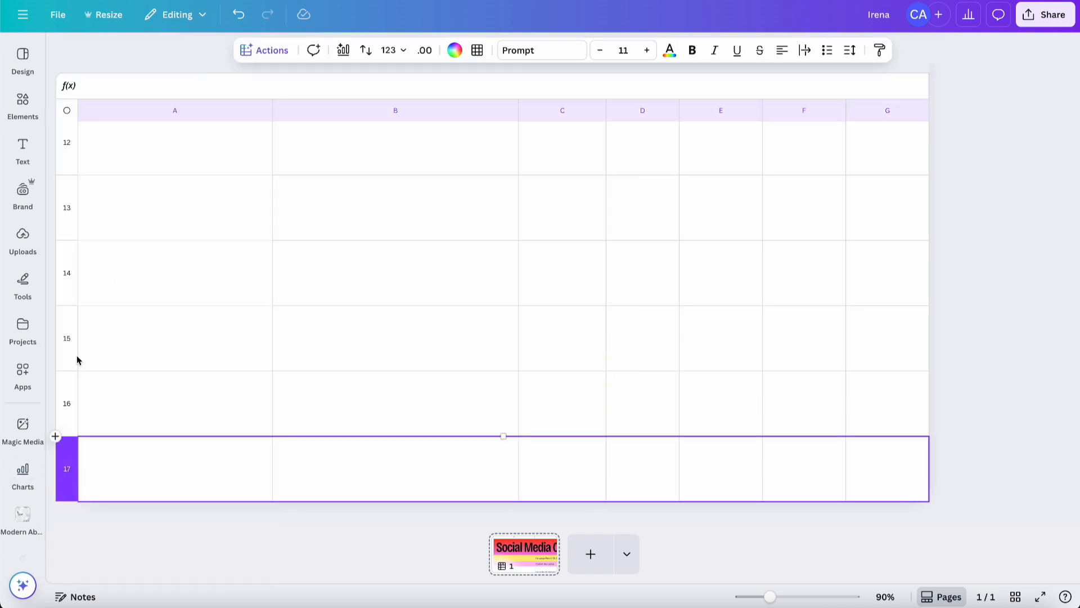
{"action": "left_click", "coordinate": [70, 150], "text": "shift"}
{"action": "right_click", "coordinate": [70, 151]}
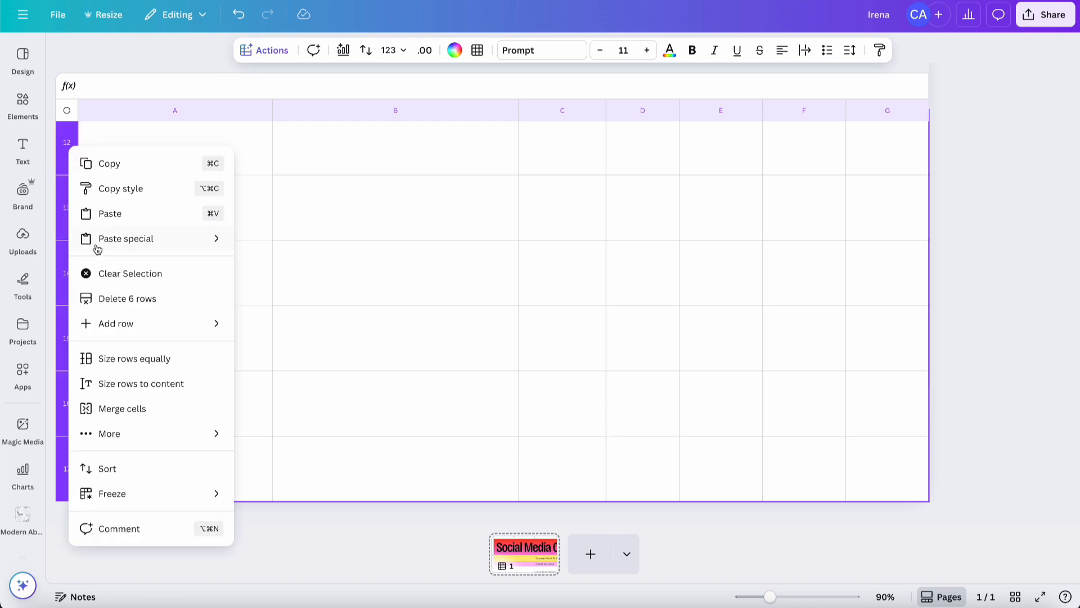
{"action": "left_click", "coordinate": [116, 299]}
Step: Delete the empty rows 9 to 11 below the last filled row of the sheet
{"action": "left_click", "coordinate": [67, 470]}
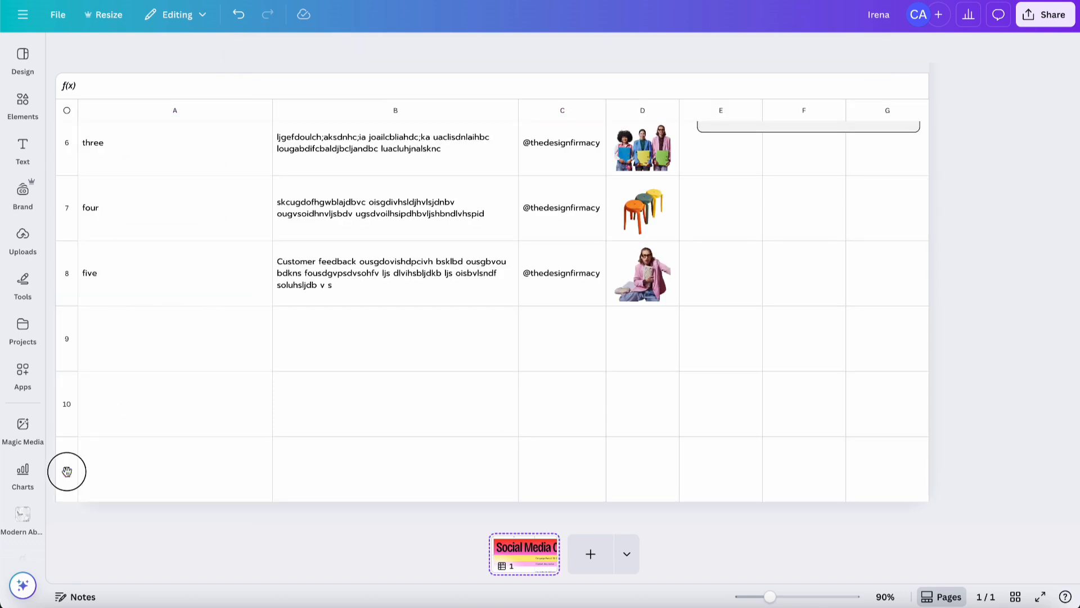
{"action": "left_click", "coordinate": [70, 342], "text": "shift"}
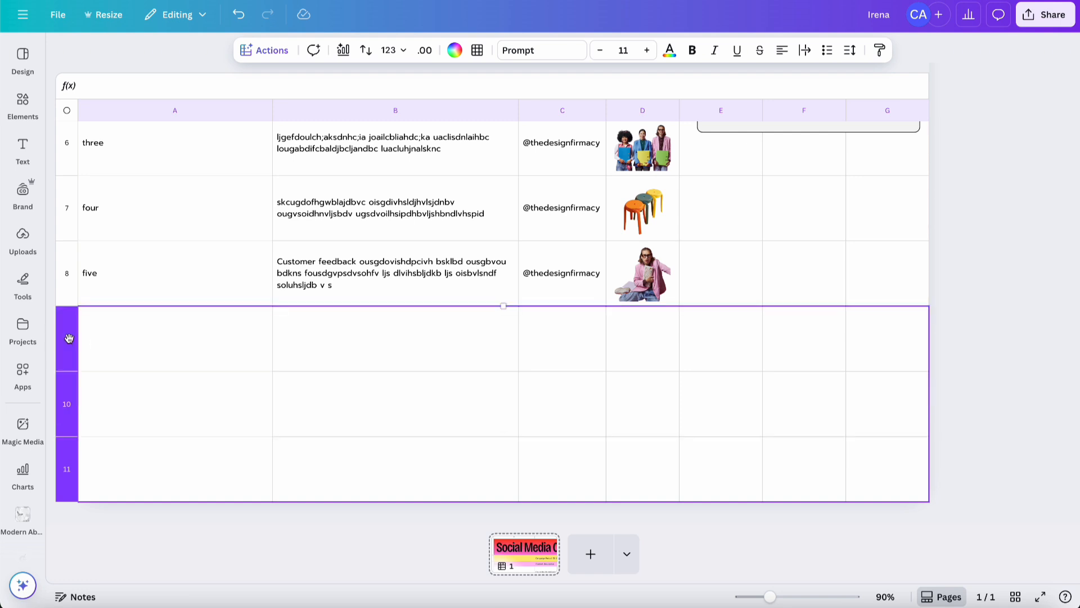
{"action": "right_click", "coordinate": [69, 341]}
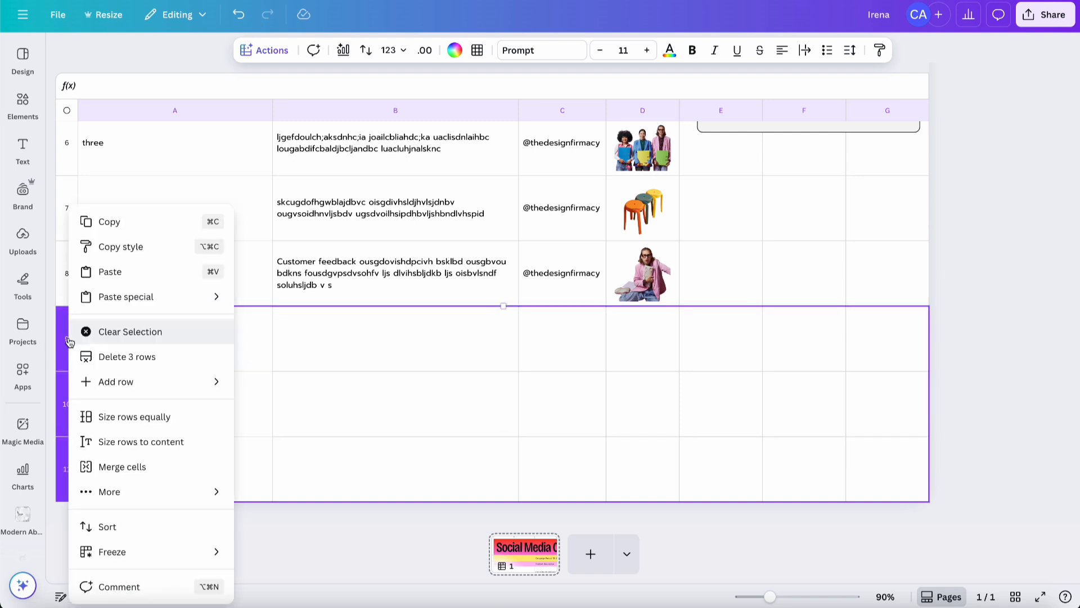
{"action": "left_click", "coordinate": [117, 363]}
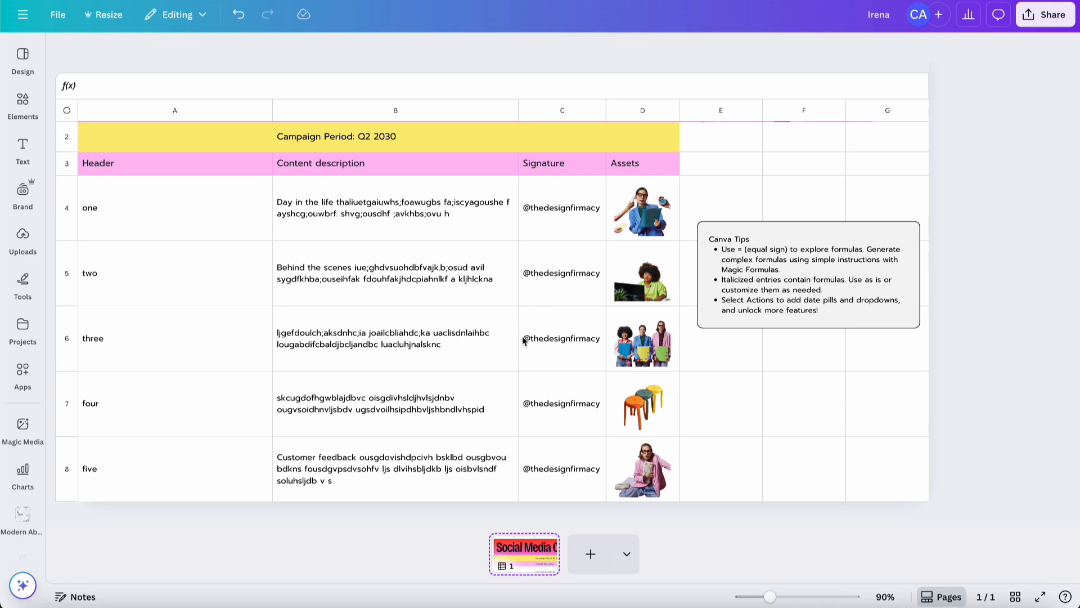
Step: Delete the unused columns E to G beside the Assets column
{"action": "left_click", "coordinate": [723, 111]}
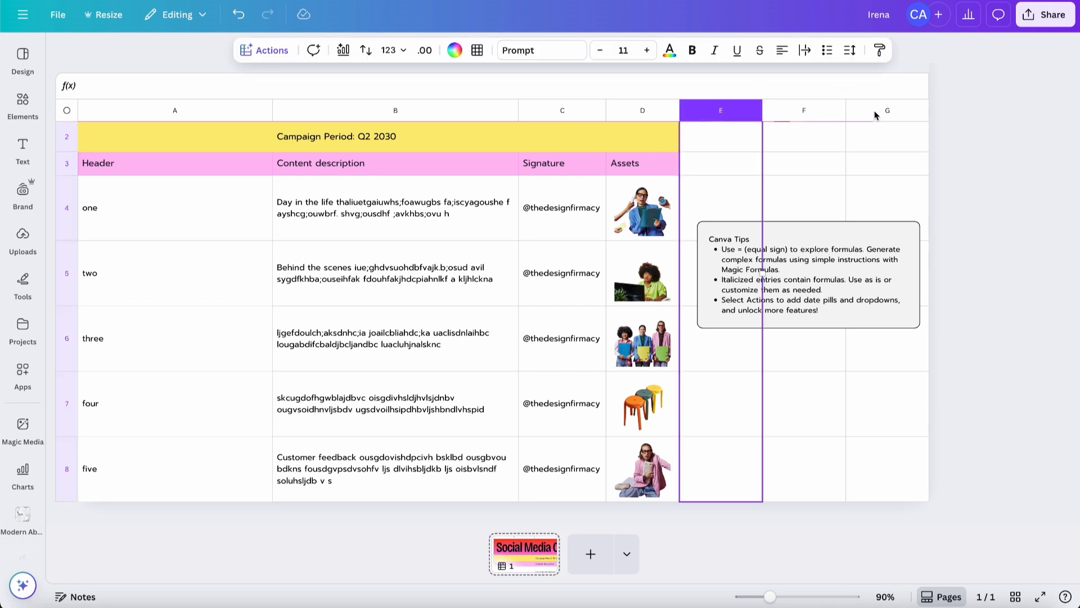
{"action": "left_click", "coordinate": [874, 115], "text": "shift"}
{"action": "right_click", "coordinate": [875, 116]}
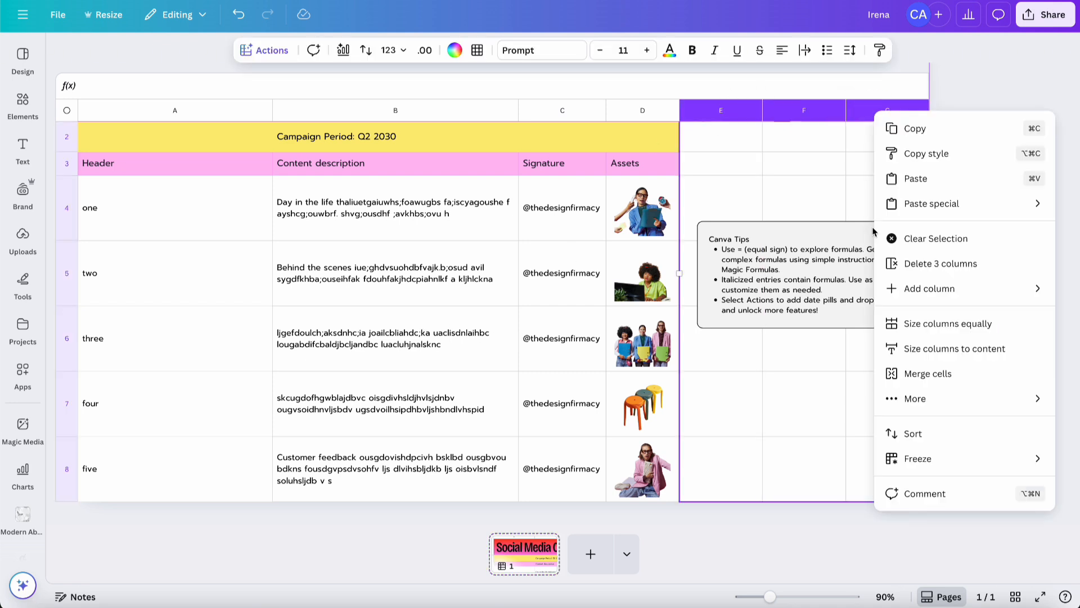
{"action": "left_click", "coordinate": [922, 267]}
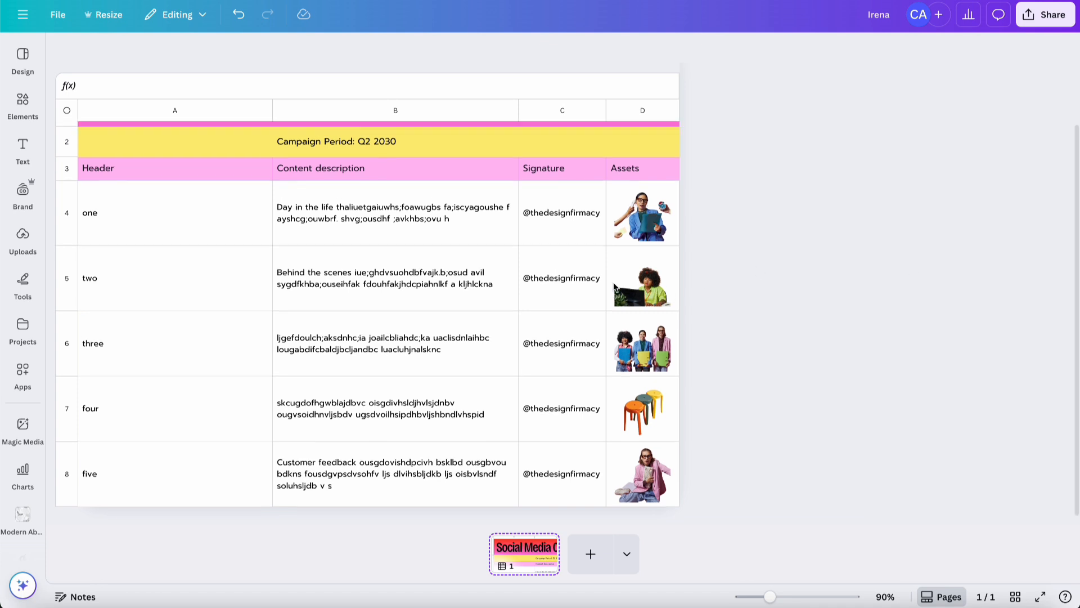
{"action": "scroll", "coordinate": [615, 287], "scroll_direction": "up", "scroll_amount": 2}
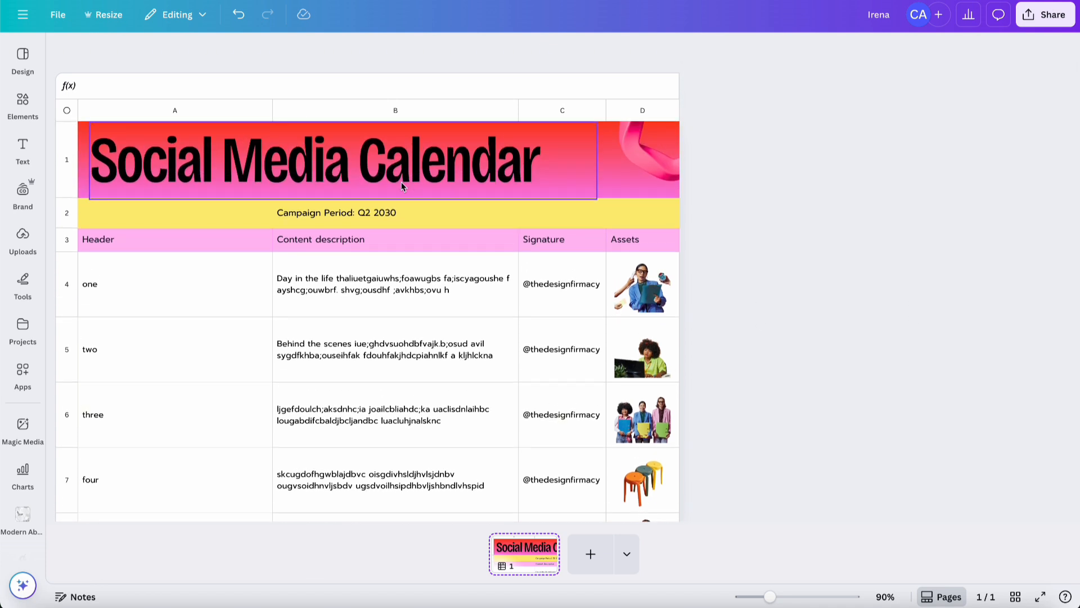
{"action": "scroll", "coordinate": [511, 287], "scroll_direction": "down", "scroll_amount": 2}
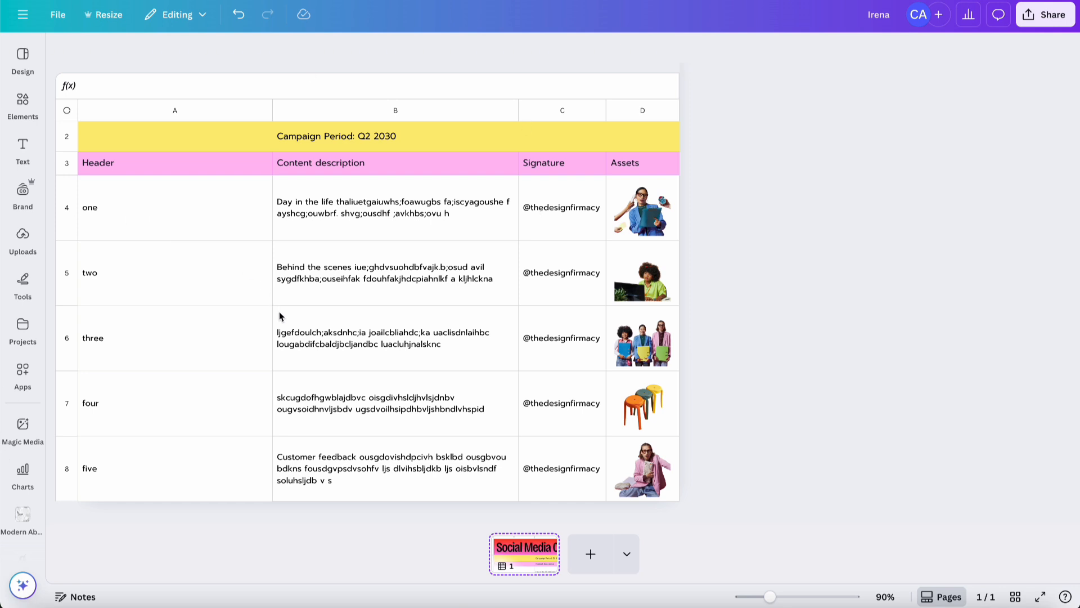
Step: Create a new Instagram Post (4:5) design and add a square shape to its blank page
{"action": "left_click", "coordinate": [214, 0]}
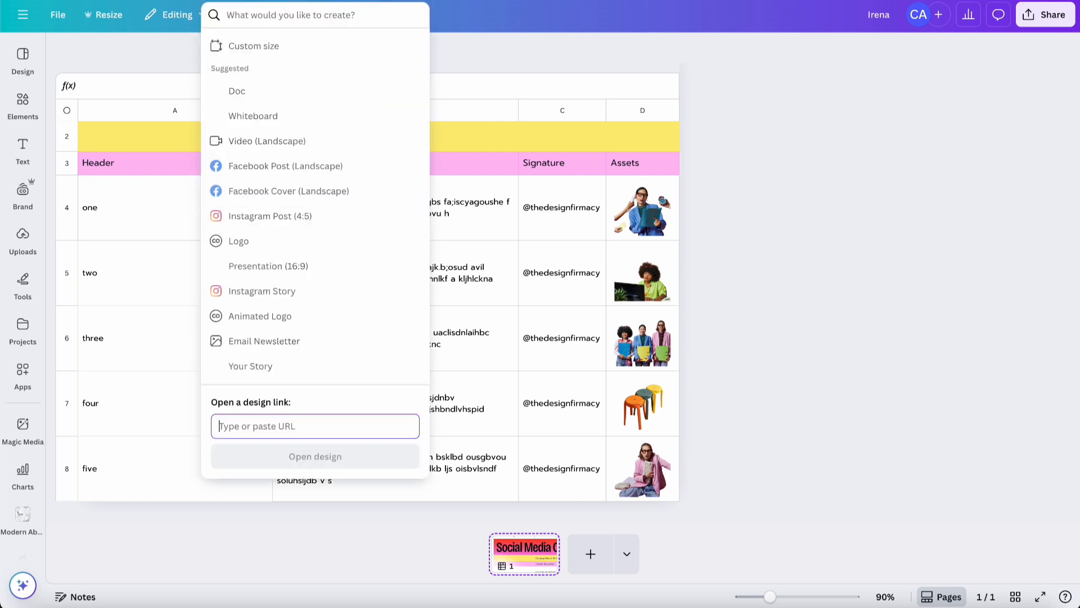
{"action": "left_click", "coordinate": [285, 217]}
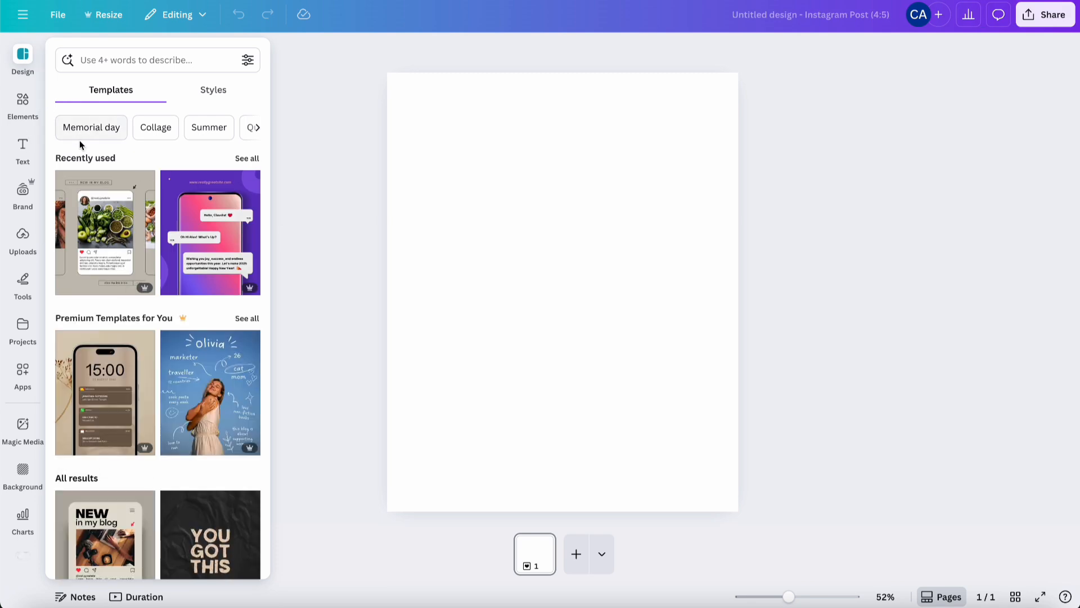
{"action": "left_click", "coordinate": [31, 111]}
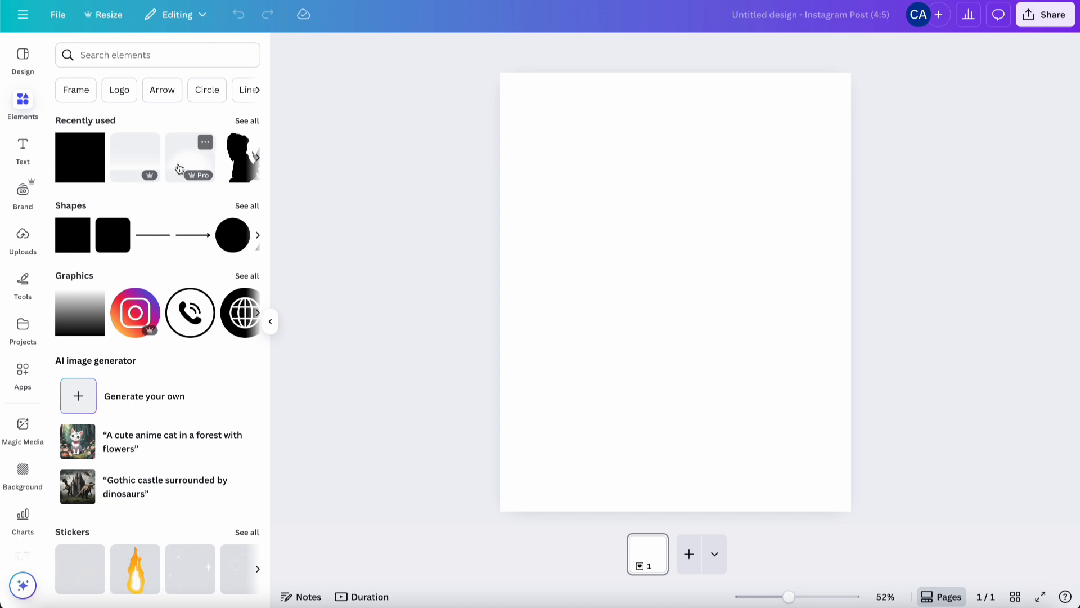
{"action": "scroll", "coordinate": [154, 211], "scroll_direction": "down", "scroll_amount": 3}
{"action": "scroll", "coordinate": [154, 212], "scroll_direction": "up", "scroll_amount": 3}
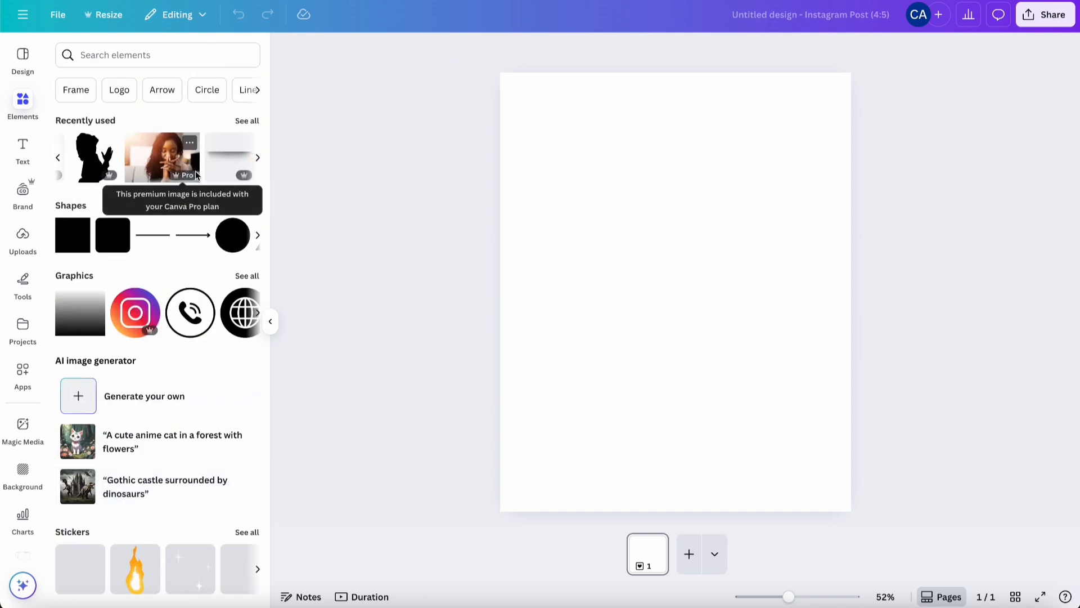
{"action": "scroll", "coordinate": [196, 175], "scroll_direction": "right", "scroll_amount": 3}
{"action": "scroll", "coordinate": [196, 176], "scroll_direction": "left", "scroll_amount": 10}
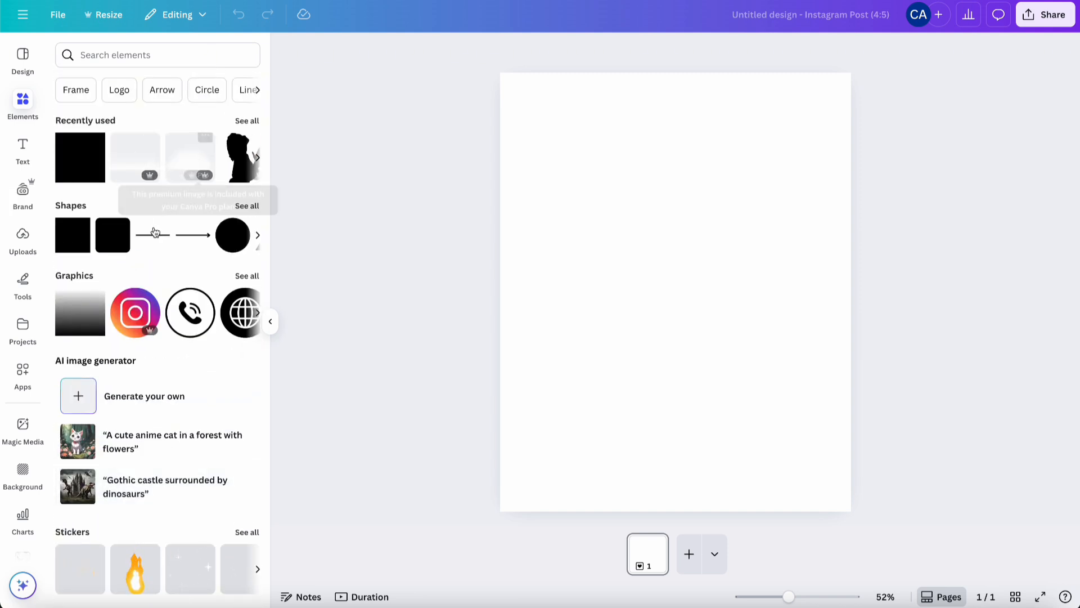
{"action": "left_click", "coordinate": [100, 225]}
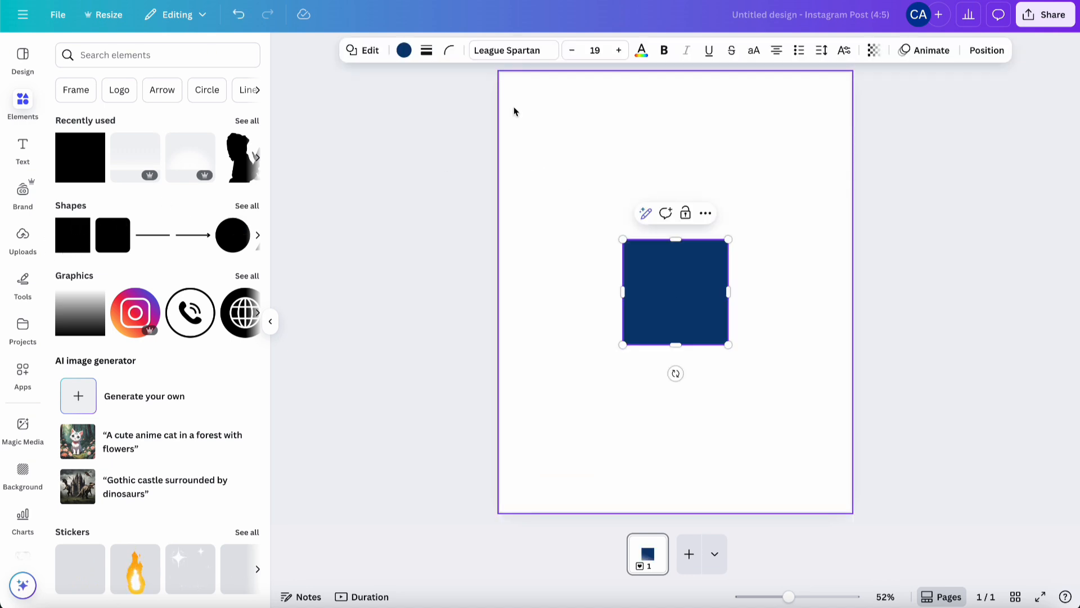
Step: Give the square a solid border with stroke weight 15 and stretch it to cover the entire page
{"action": "left_click", "coordinate": [425, 50]}
{"action": "left_click", "coordinate": [391, 87]}
{"action": "left_click_drag", "start_coordinate": [348, 137], "coordinate": [366, 143]}
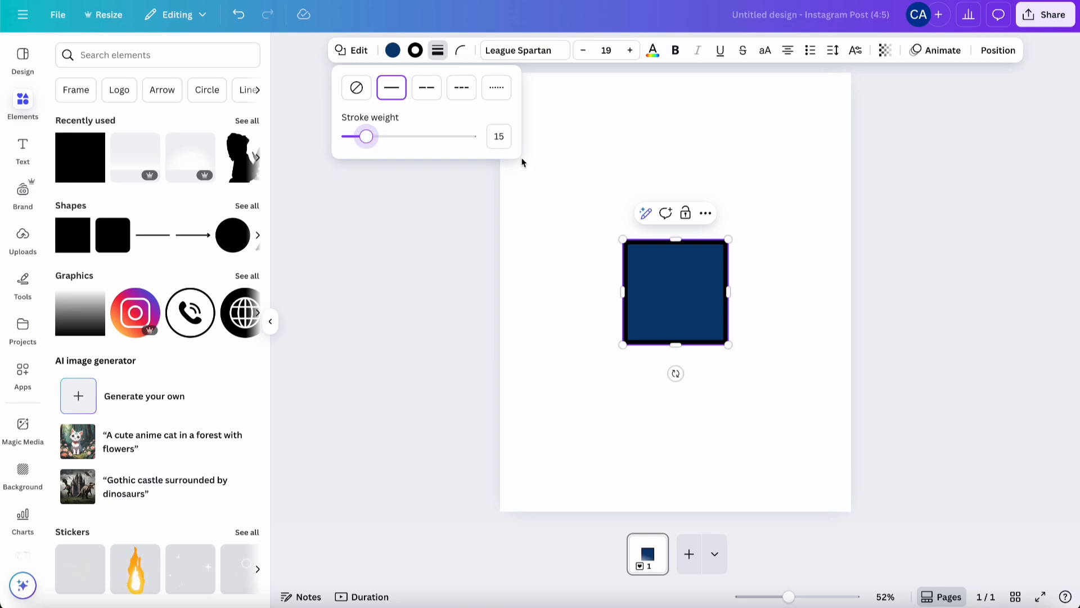
{"action": "left_click_drag", "start_coordinate": [623, 239], "coordinate": [499, 73]}
{"action": "left_click_drag", "start_coordinate": [728, 344], "coordinate": [851, 512]}
{"action": "left_click", "coordinate": [894, 366]}
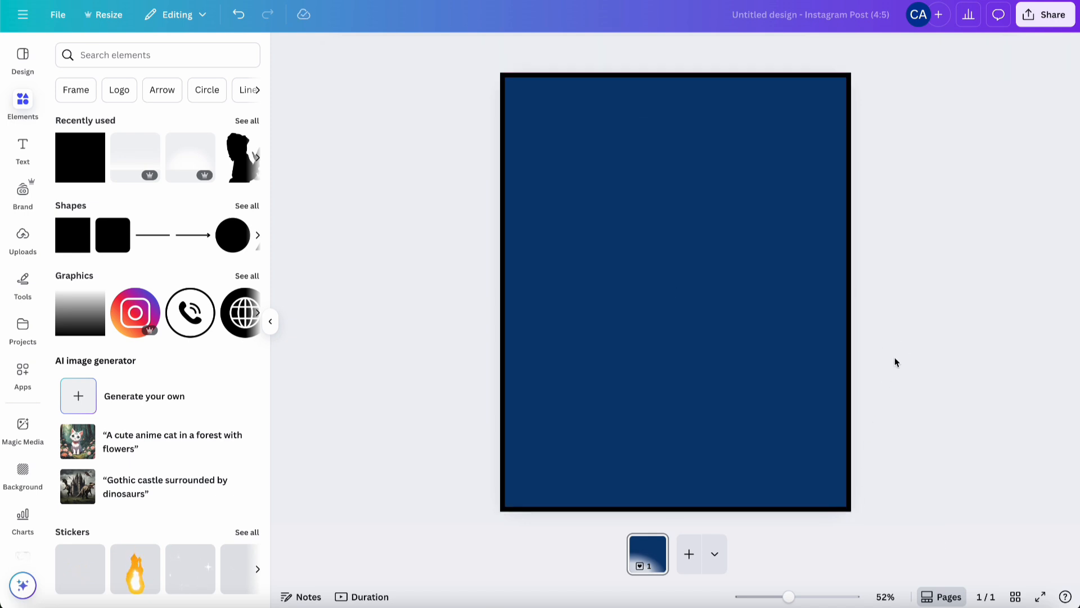
Step: Remove the fill of the page-sized rectangle and set its border to the medium green default solid color
{"action": "left_click", "coordinate": [789, 370]}
{"action": "left_click", "coordinate": [392, 50]}
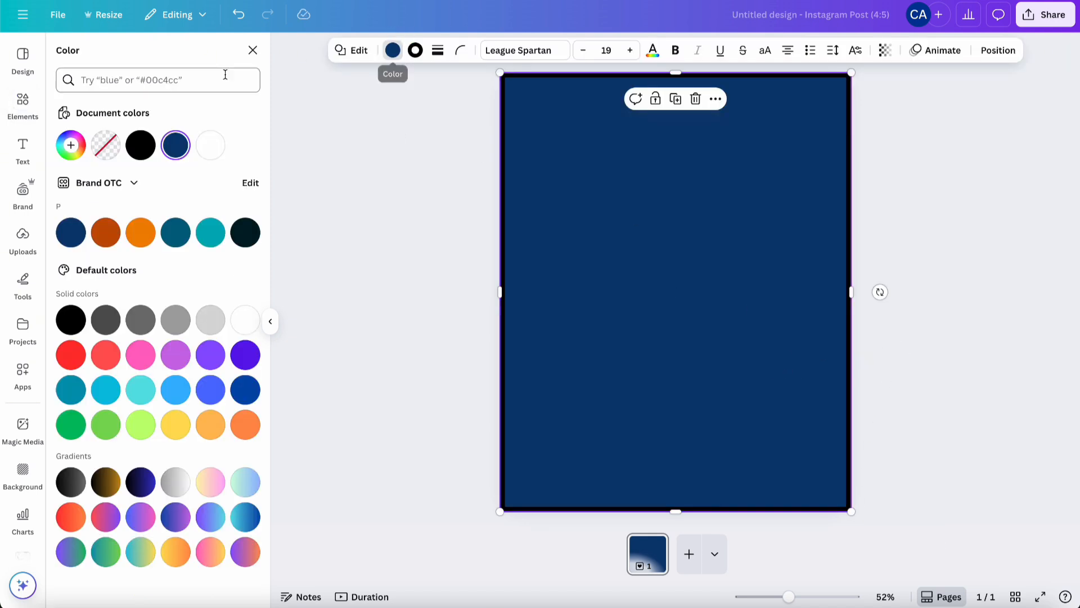
{"action": "left_click", "coordinate": [111, 146]}
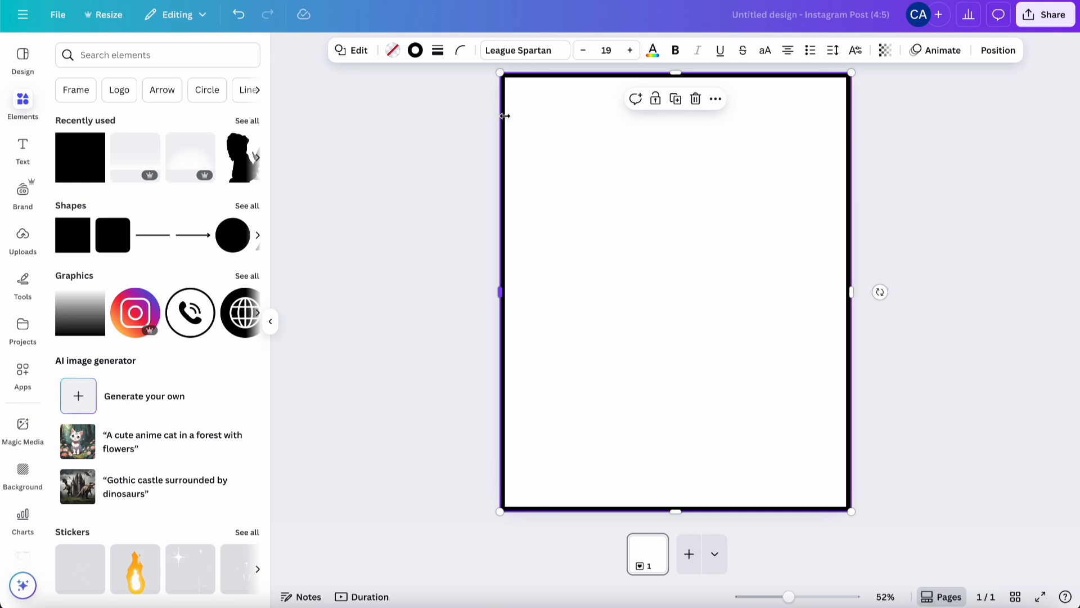
{"action": "left_click", "coordinate": [416, 50]}
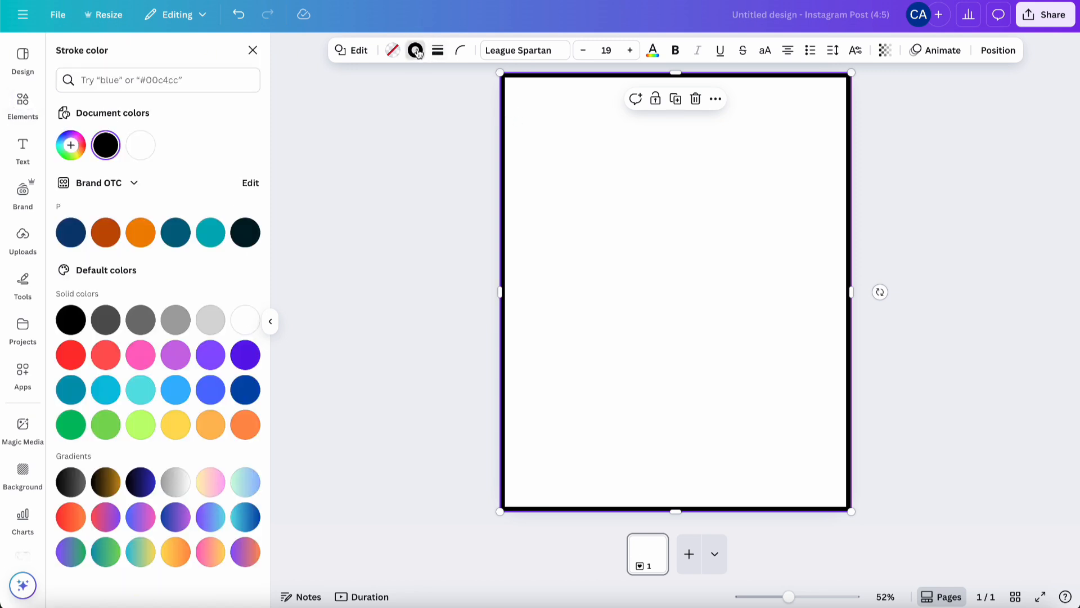
{"action": "left_click", "coordinate": [217, 235]}
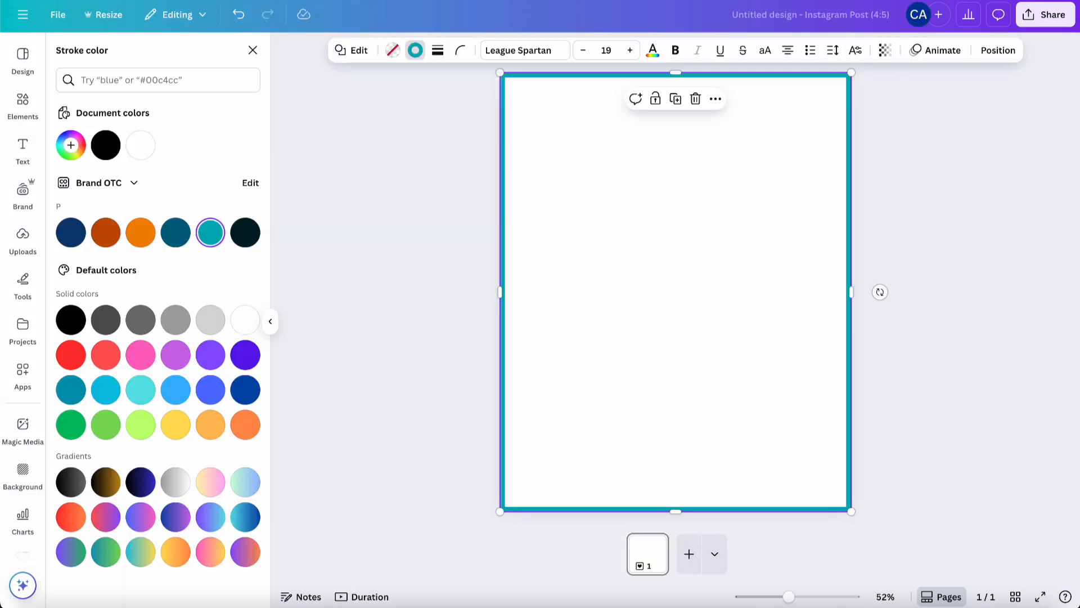
{"action": "left_click", "coordinate": [105, 424]}
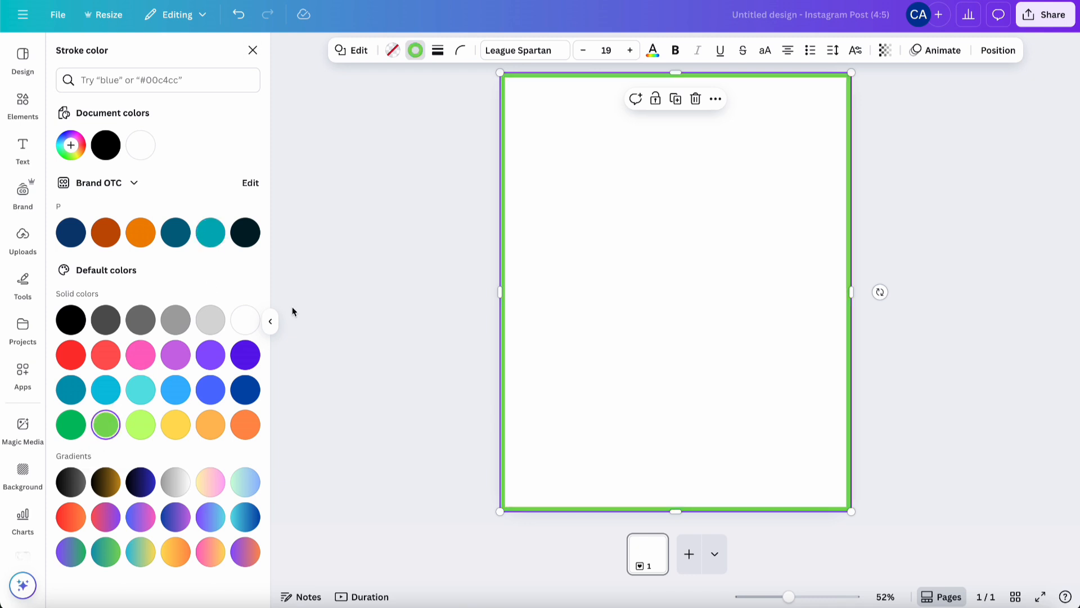
{"action": "left_click", "coordinate": [372, 261]}
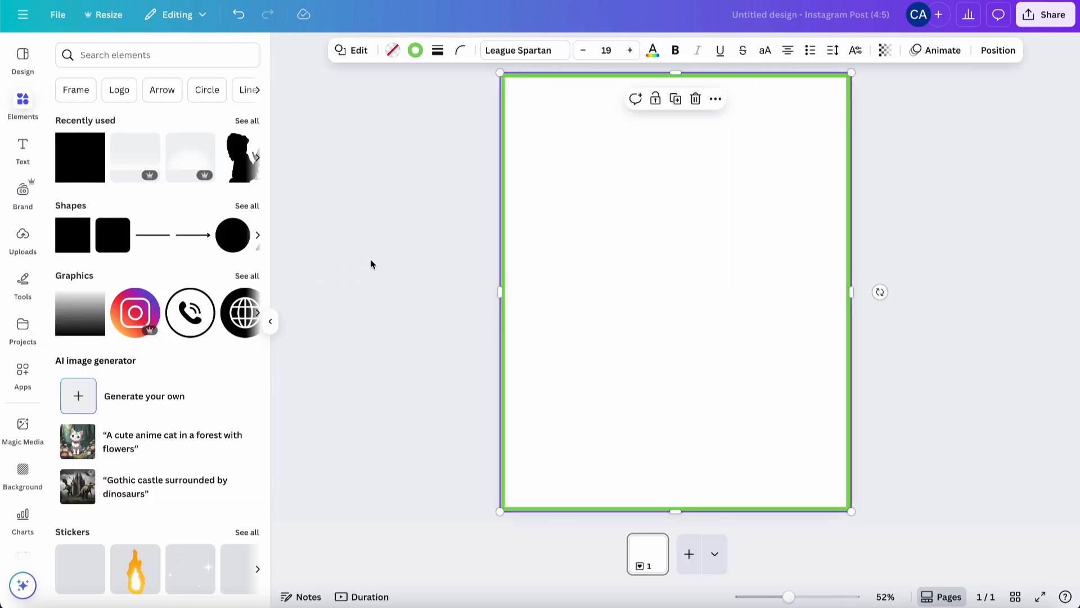
Step: Add a brand Body text in a widened box at size 43.5, centered near the page's upper edge
{"action": "left_click", "coordinate": [27, 163]}
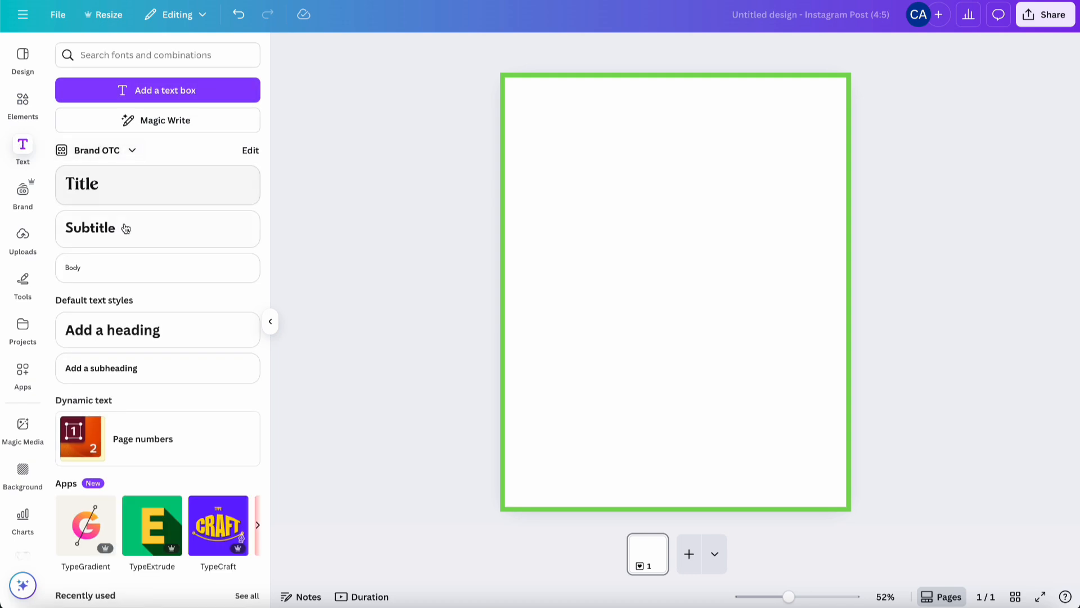
{"action": "left_click", "coordinate": [122, 266]}
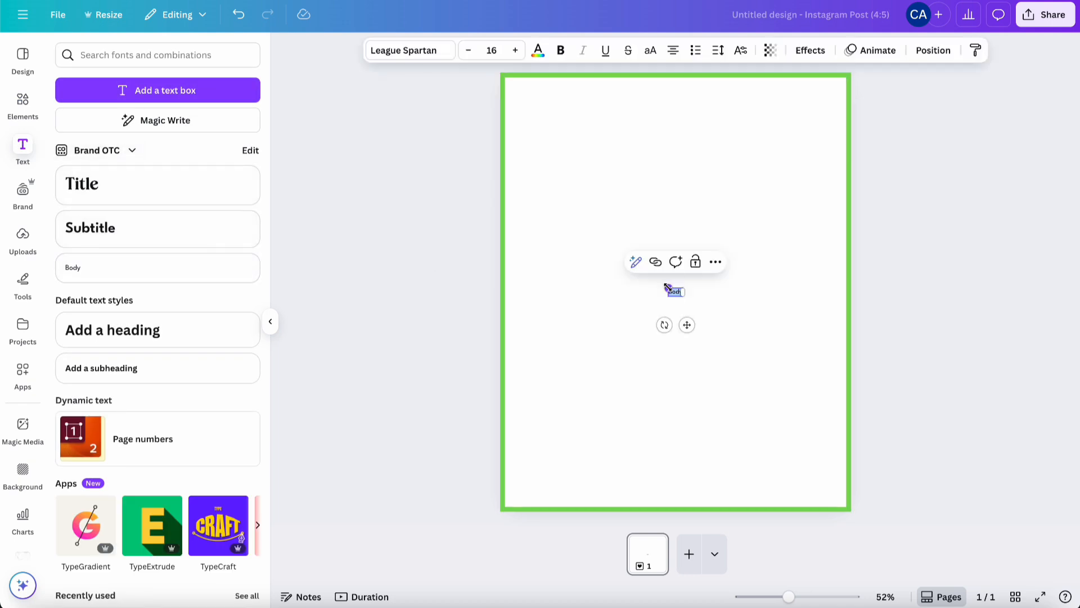
{"action": "left_click_drag", "start_coordinate": [664, 285], "coordinate": [623, 278]}
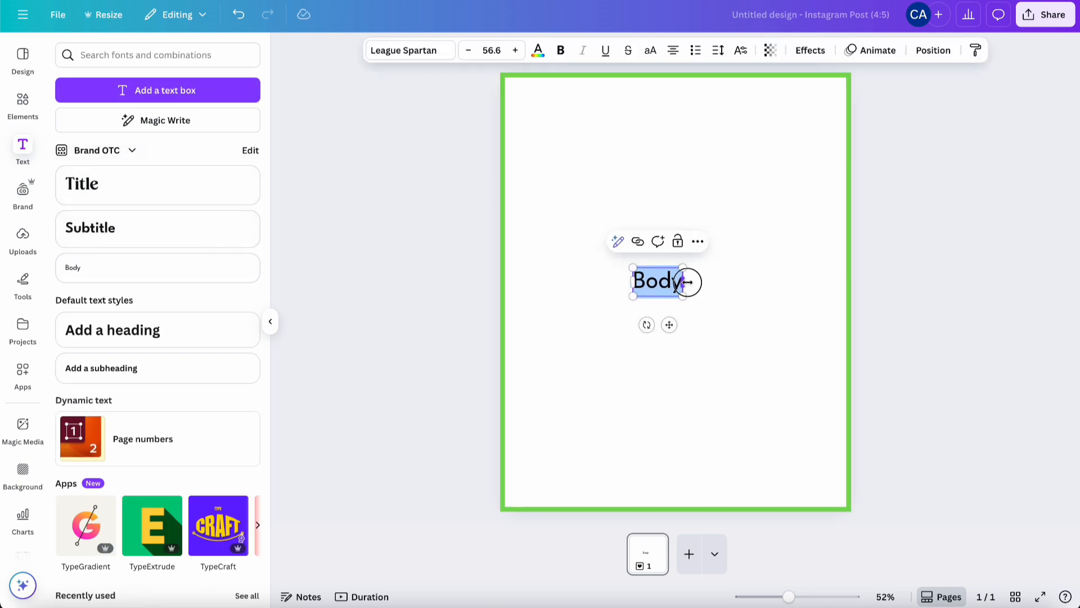
{"action": "left_click_drag", "start_coordinate": [687, 281], "coordinate": [751, 274]}
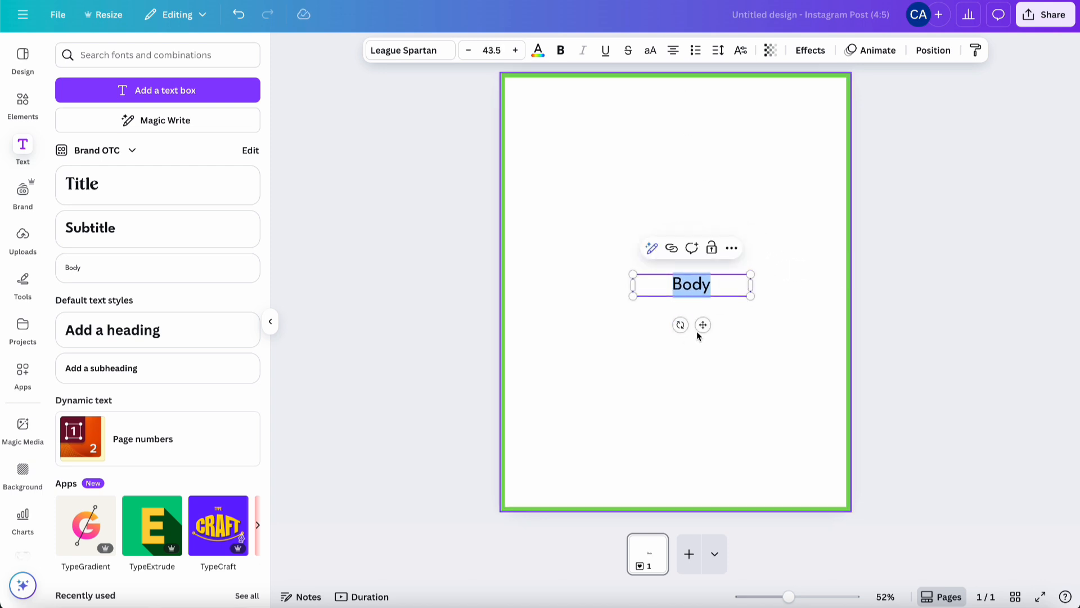
{"action": "left_click_drag", "start_coordinate": [703, 326], "coordinate": [688, 192]}
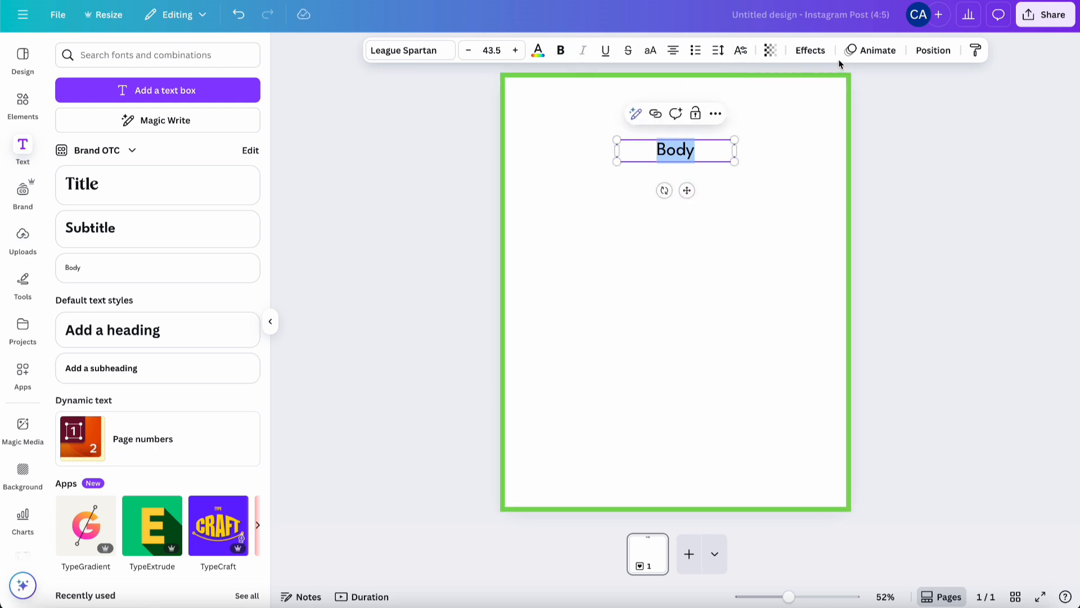
Step: Make the Body text near the page's upper edge uppercase and bold
{"action": "left_click", "coordinate": [650, 50]}
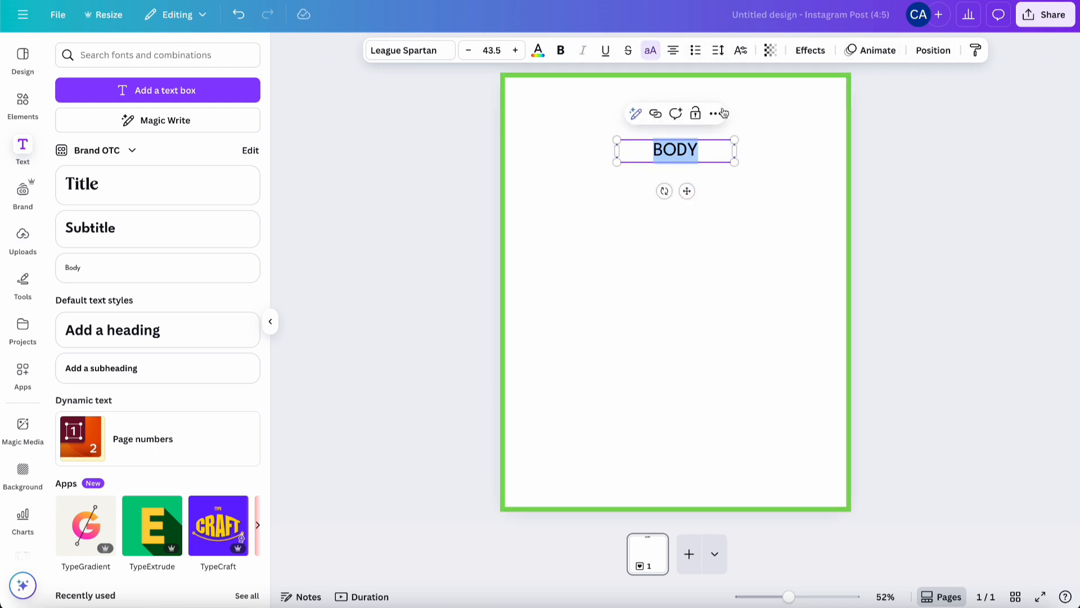
{"action": "left_click", "coordinate": [560, 50]}
{"action": "left_click", "coordinate": [723, 205]}
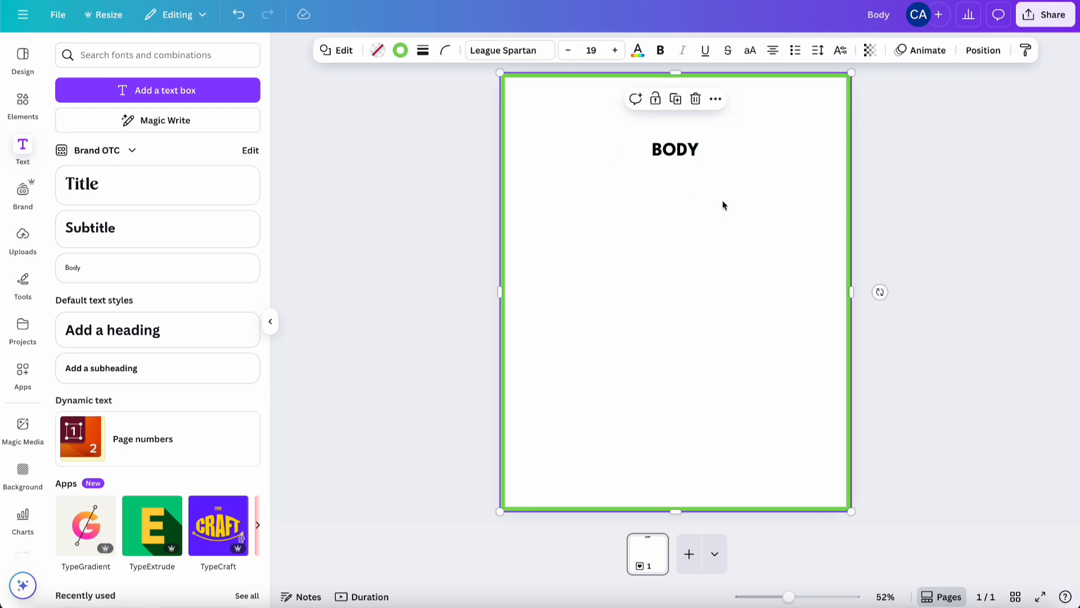
Step: Add a second brand Body text at size 68.5 in a box about 925 px wide, centered horizontally below the uppercase text
{"action": "left_click_drag", "start_coordinate": [101, 273], "coordinate": [493, 203]}
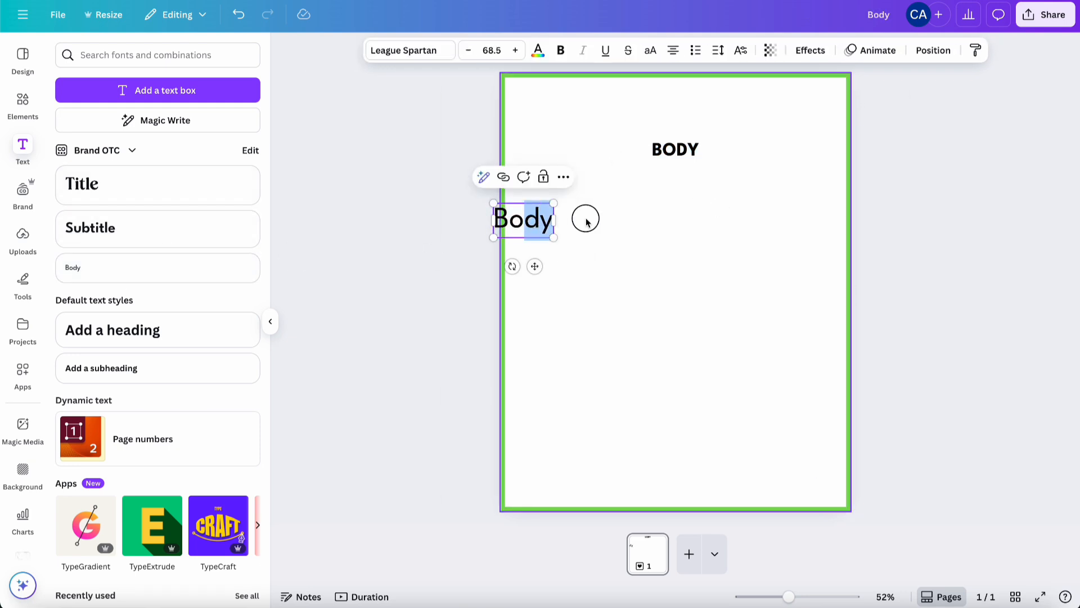
{"action": "left_click_drag", "start_coordinate": [535, 266], "coordinate": [686, 272]}
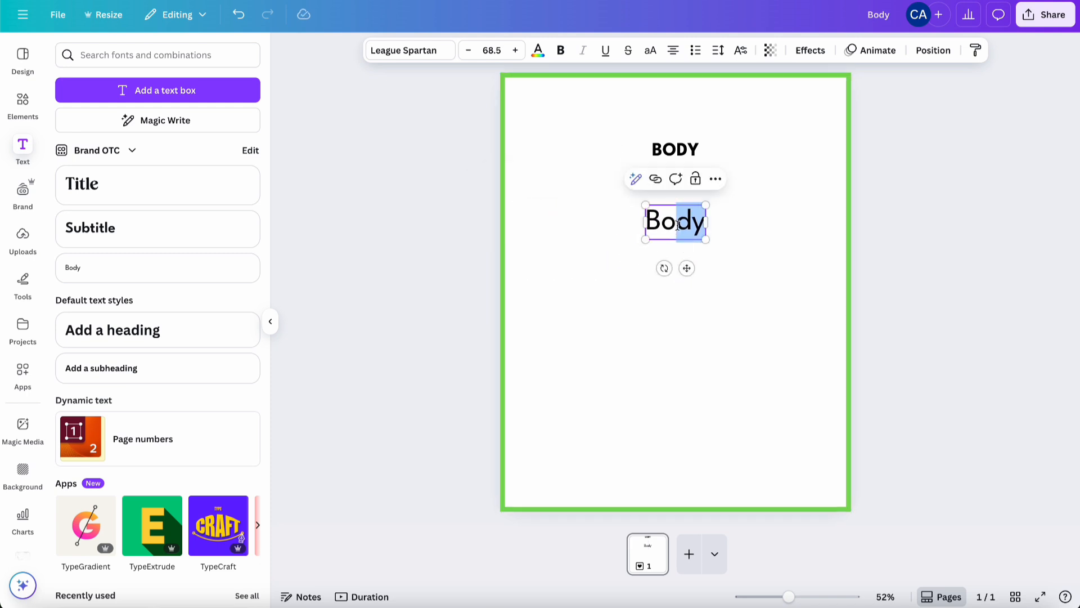
{"action": "left_click_drag", "start_coordinate": [645, 222], "coordinate": [404, 240]}
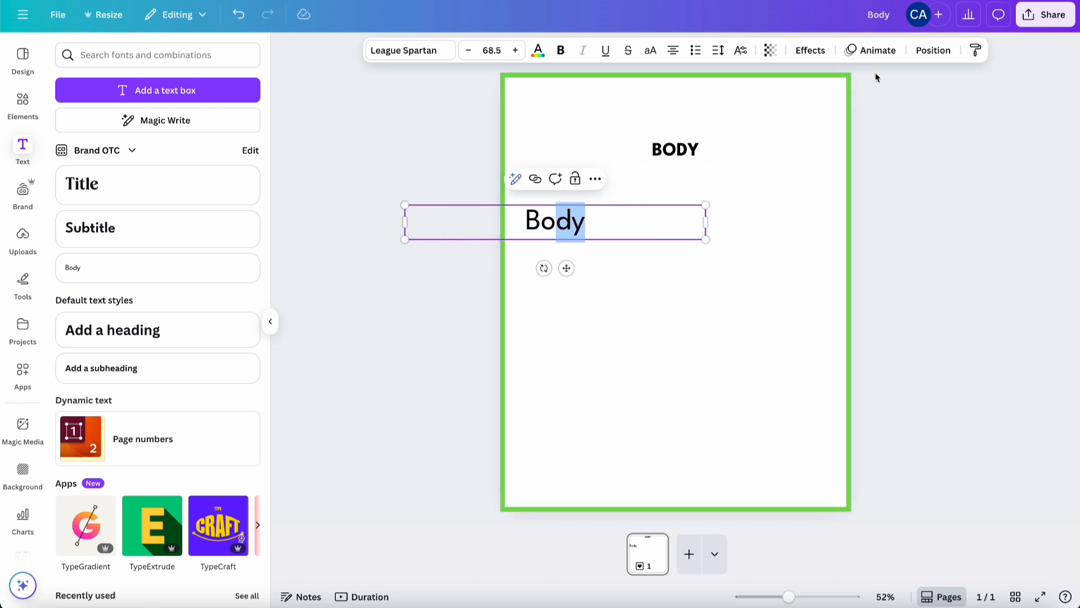
{"action": "left_click", "coordinate": [925, 56]}
{"action": "left_click", "coordinate": [172, 238]}
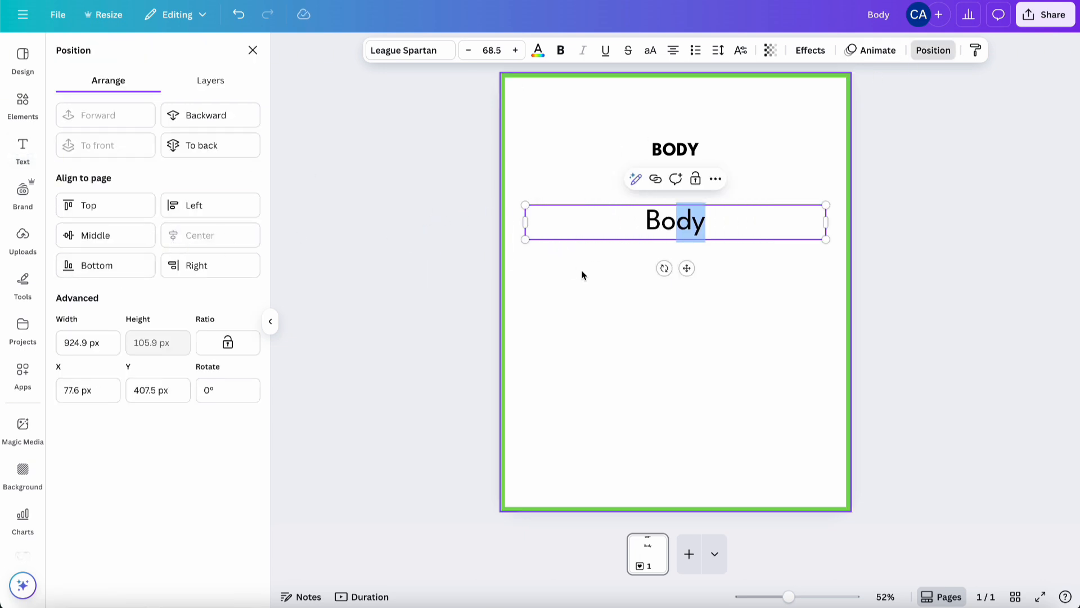
{"action": "left_click", "coordinate": [909, 225]}
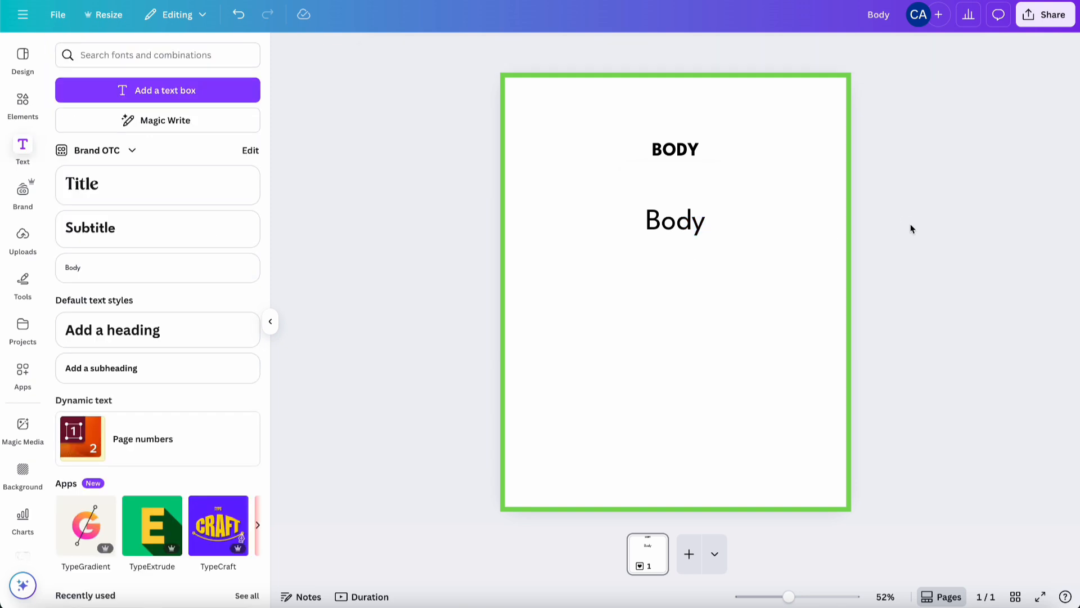
Step: Duplicate the uppercase bold BODY text and place the copy centered in the lower part of the page
{"action": "left_click", "coordinate": [677, 151]}
{"action": "left_click", "coordinate": [690, 119]}
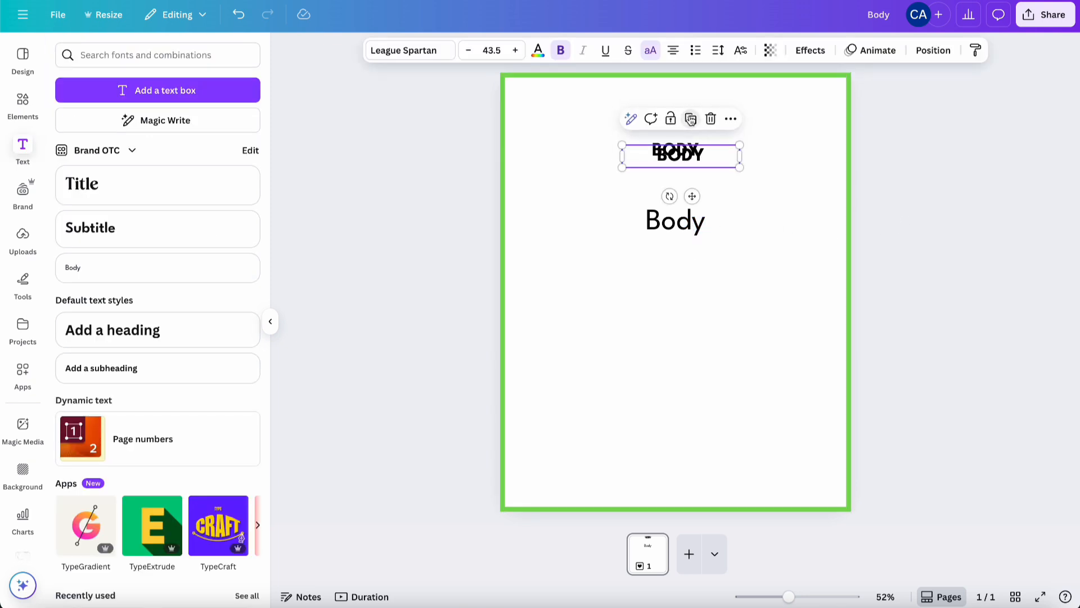
{"action": "left_click_drag", "start_coordinate": [689, 200], "coordinate": [685, 385]}
{"action": "left_click", "coordinate": [682, 219]}
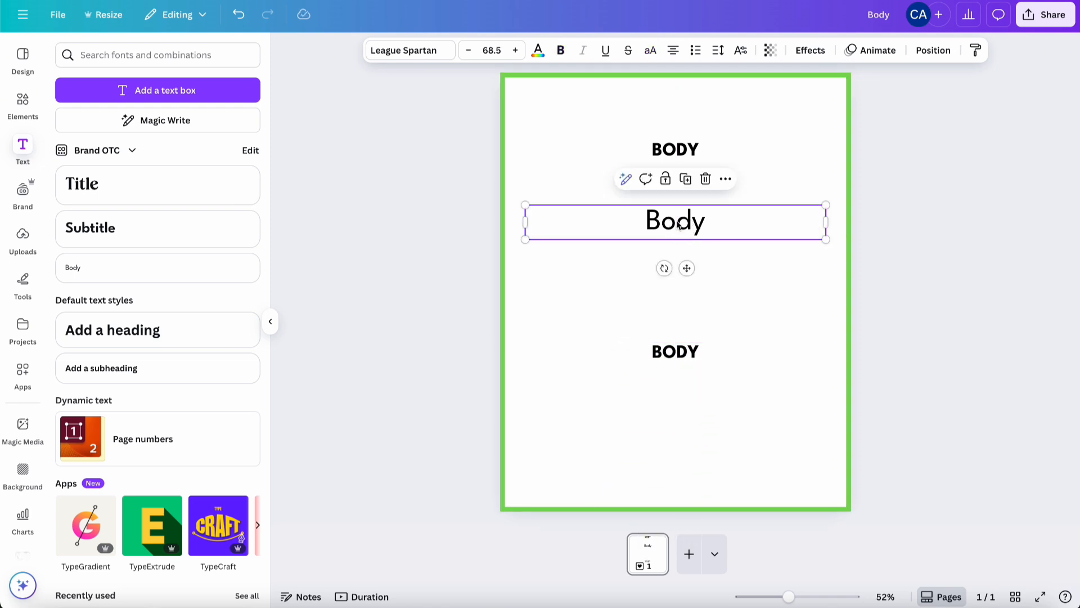
Step: Move the upper uppercase BODY text closer to the page's upper edge and set its font size to 33.5
{"action": "left_click", "coordinate": [674, 152]}
{"action": "left_click_drag", "start_coordinate": [674, 152], "coordinate": [672, 126]}
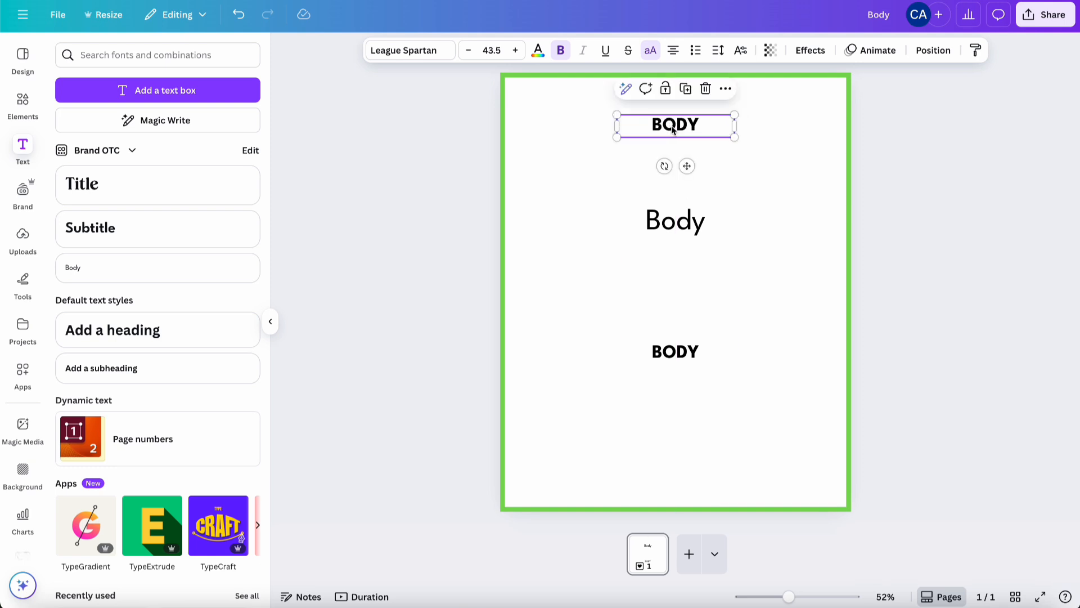
{"action": "left_click", "coordinate": [467, 50]}
{"action": "left_click", "coordinate": [467, 51]}
{"action": "left_click", "coordinate": [467, 51]}
{"action": "left_click", "coordinate": [467, 51]}
{"action": "left_click", "coordinate": [467, 50]}
{"action": "left_click", "coordinate": [467, 50]}
{"action": "left_click", "coordinate": [467, 51]}
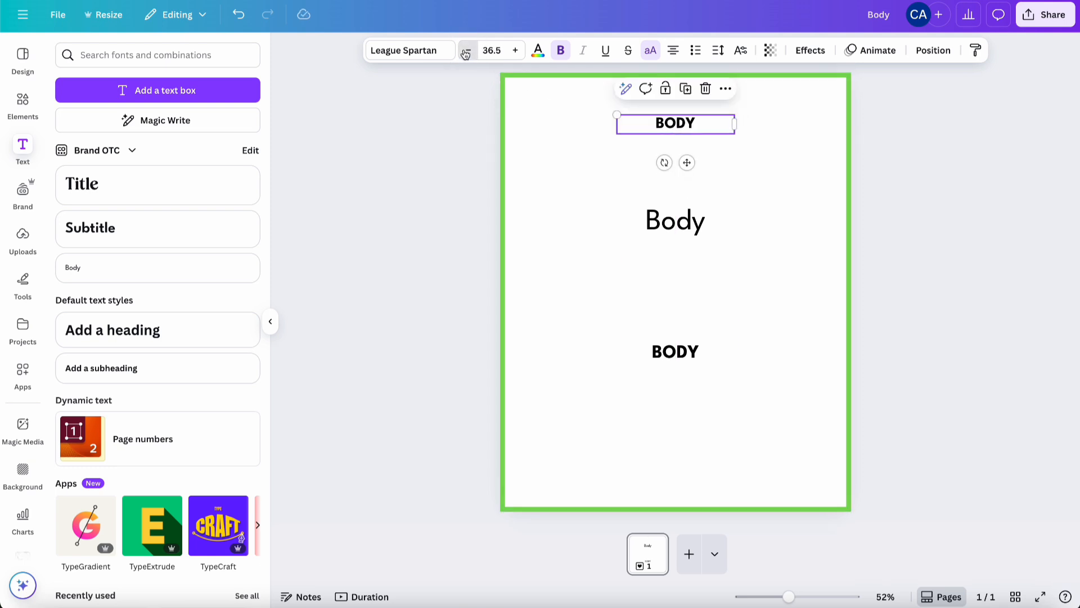
{"action": "left_click", "coordinate": [466, 51]}
{"action": "left_click", "coordinate": [467, 50]}
{"action": "left_click", "coordinate": [467, 51]}
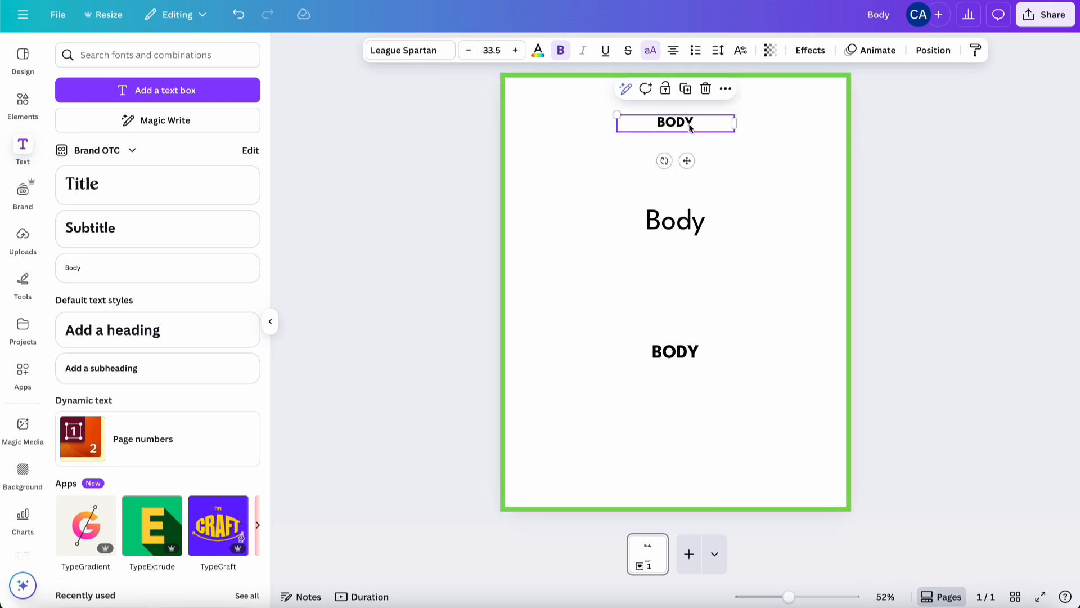
Step: Move the large Body text up beneath the uppercase text and open its spacing and anchor settings
{"action": "left_click", "coordinate": [672, 221]}
{"action": "left_click_drag", "start_coordinate": [674, 224], "coordinate": [675, 187]}
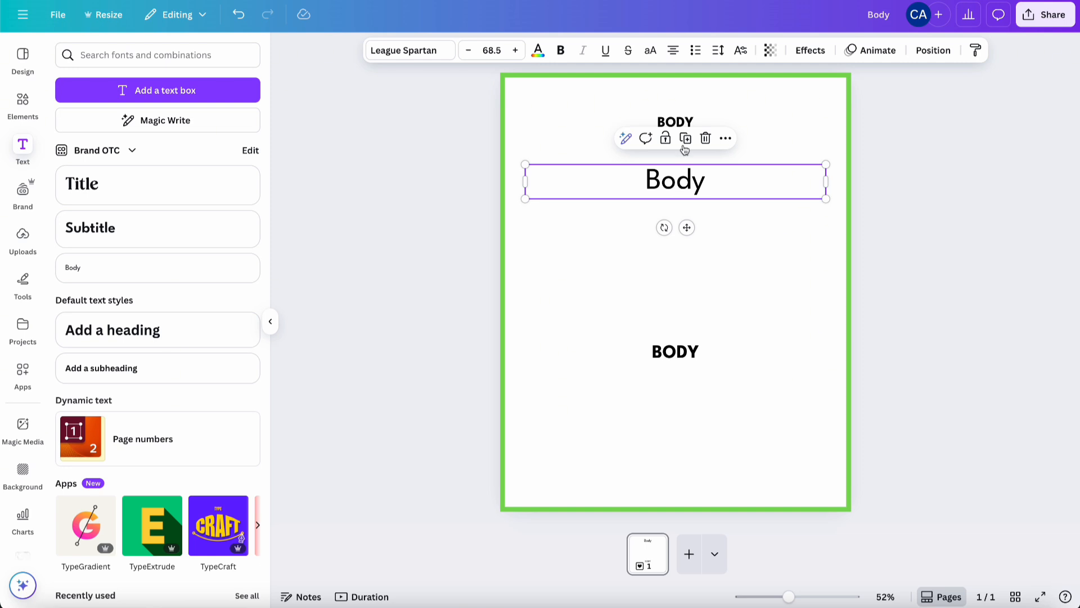
{"action": "left_click", "coordinate": [717, 50]}
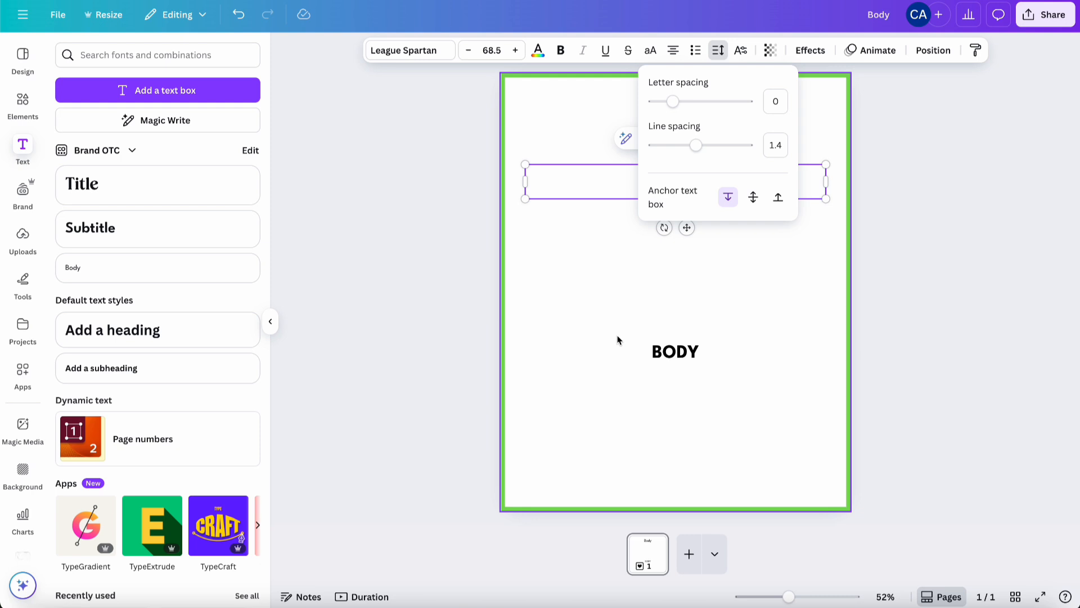
Step: Widen the lower BODY text box to about 684 px and center it horizontally on the page
{"action": "left_click", "coordinate": [676, 355]}
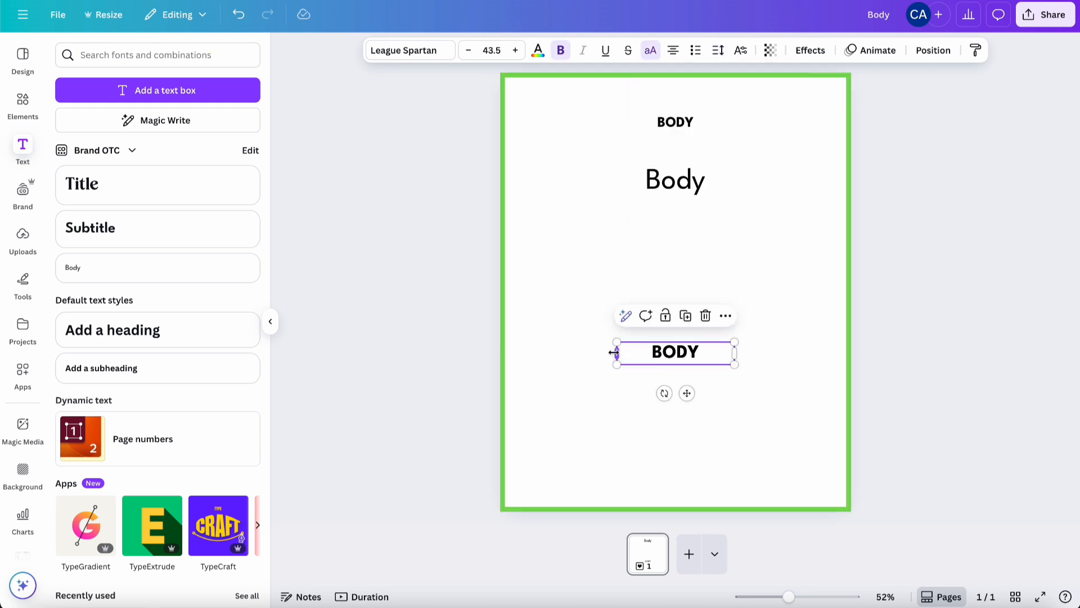
{"action": "left_click_drag", "start_coordinate": [613, 352], "coordinate": [511, 352]}
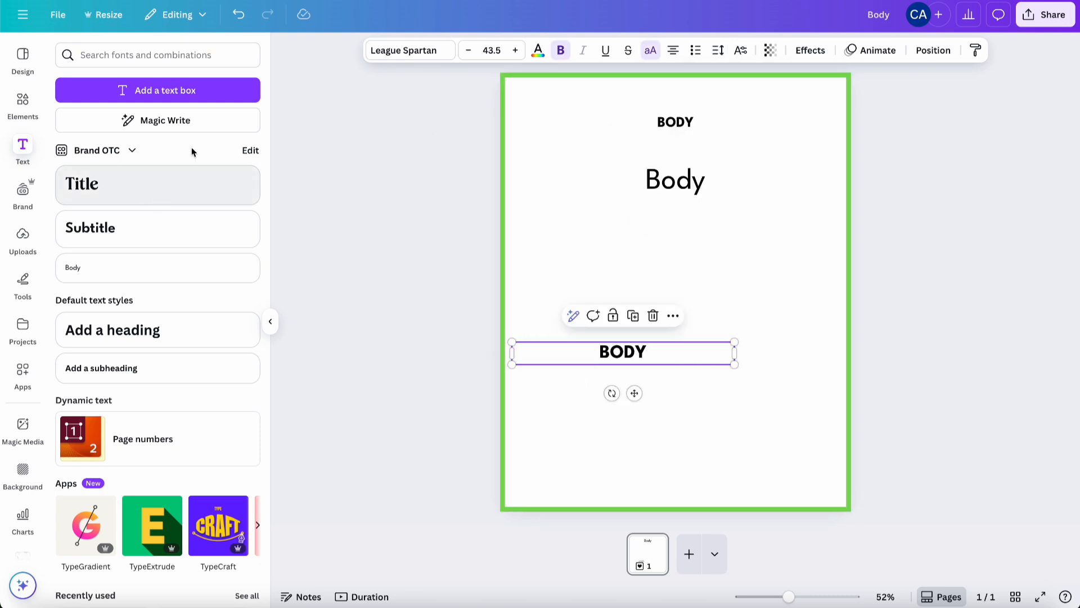
{"action": "left_click", "coordinate": [925, 49]}
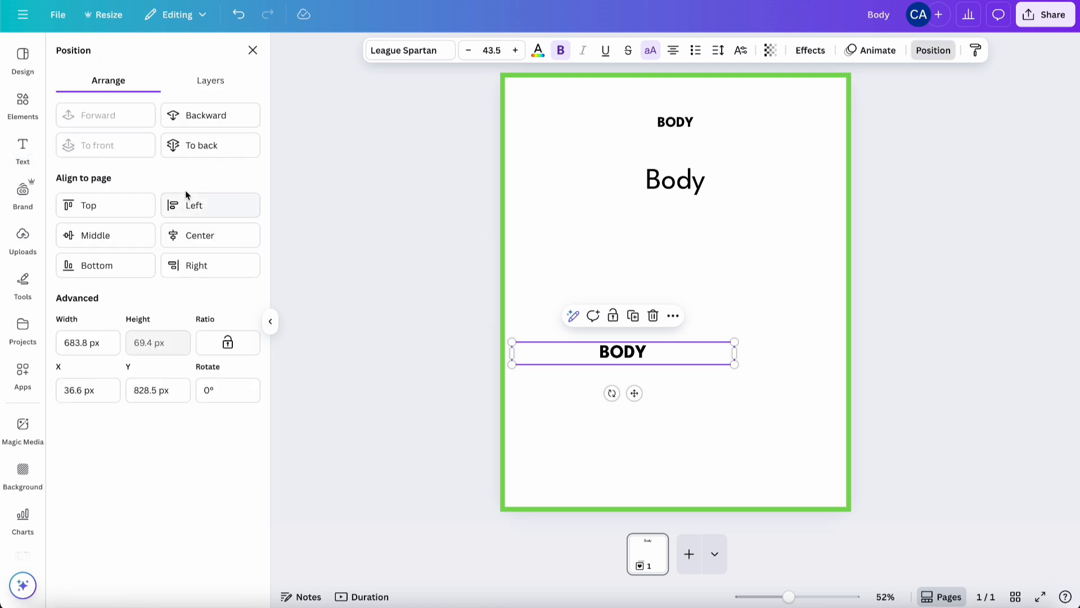
{"action": "left_click", "coordinate": [200, 236]}
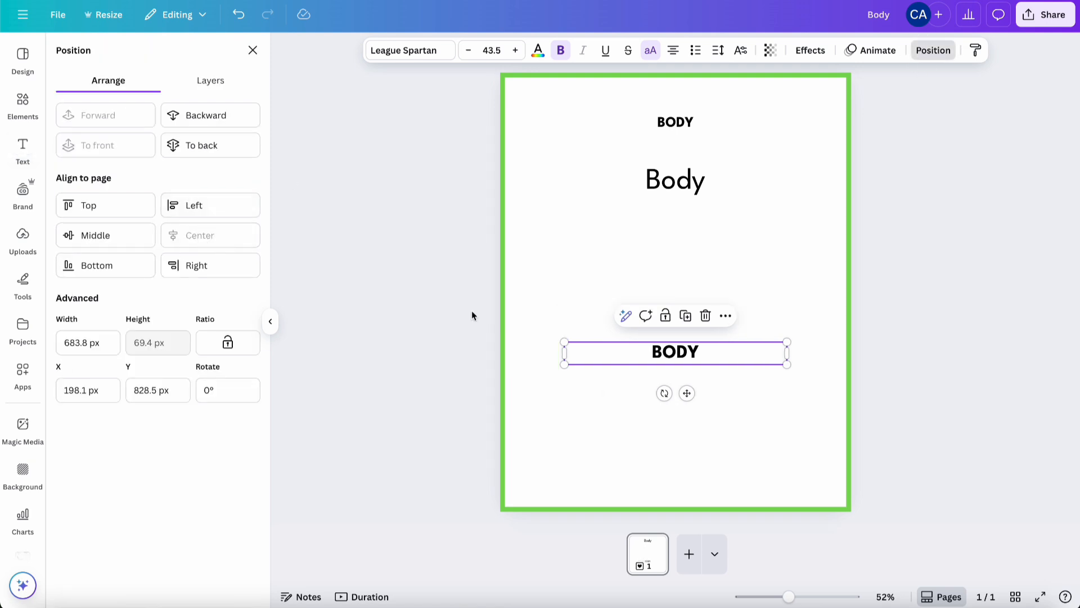
Step: Set the lower BODY text's font size to 29.5
{"action": "left_click", "coordinate": [468, 53]}
{"action": "left_click", "coordinate": [467, 53]}
{"action": "left_click", "coordinate": [467, 53]}
{"action": "left_click", "coordinate": [468, 53]}
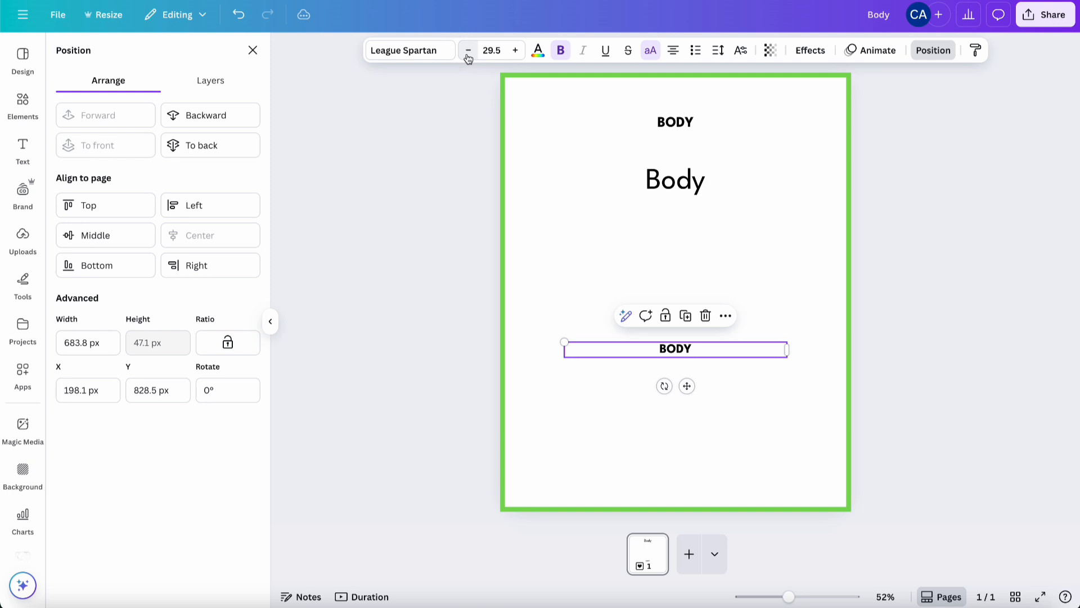
{"action": "left_click", "coordinate": [916, 304]}
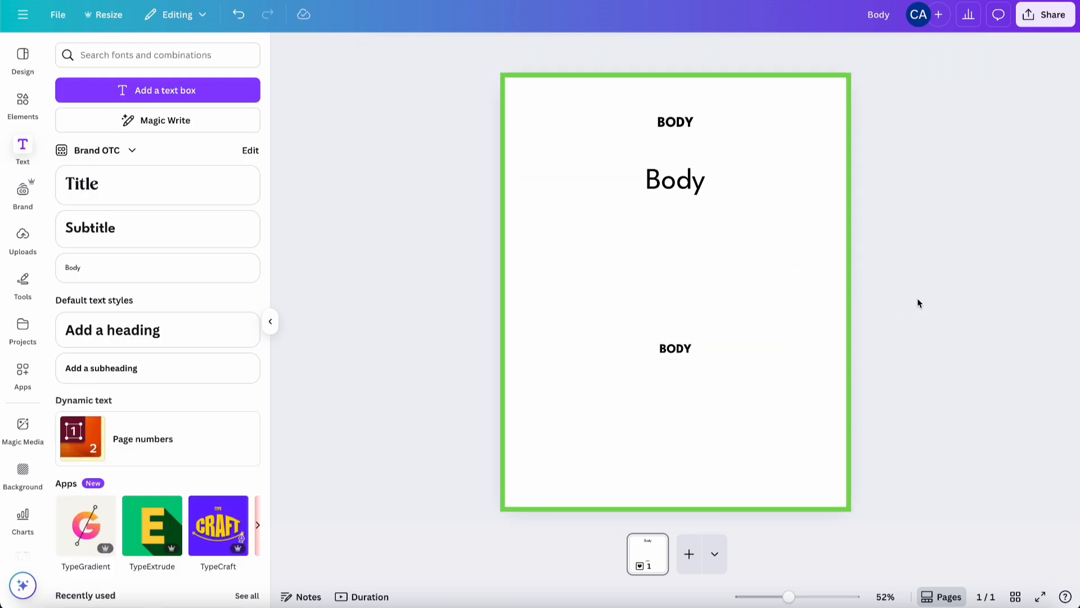
Step: Add the recently used black silhouette of a person with raised hands, enlarge it slightly and place it in the page's lower-right corner
{"action": "left_click", "coordinate": [23, 104]}
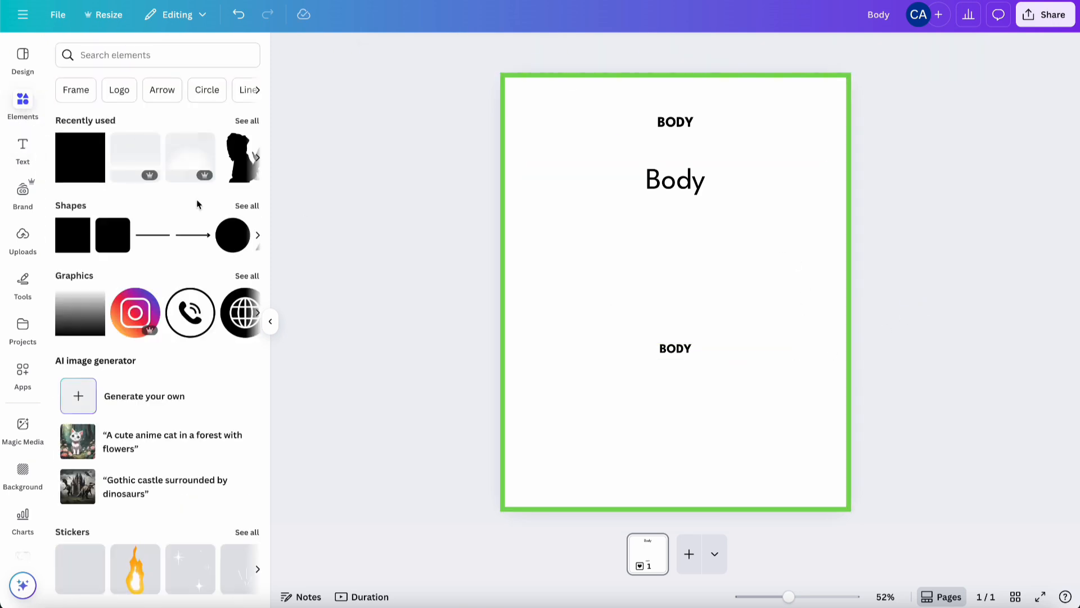
{"action": "left_click", "coordinate": [236, 175]}
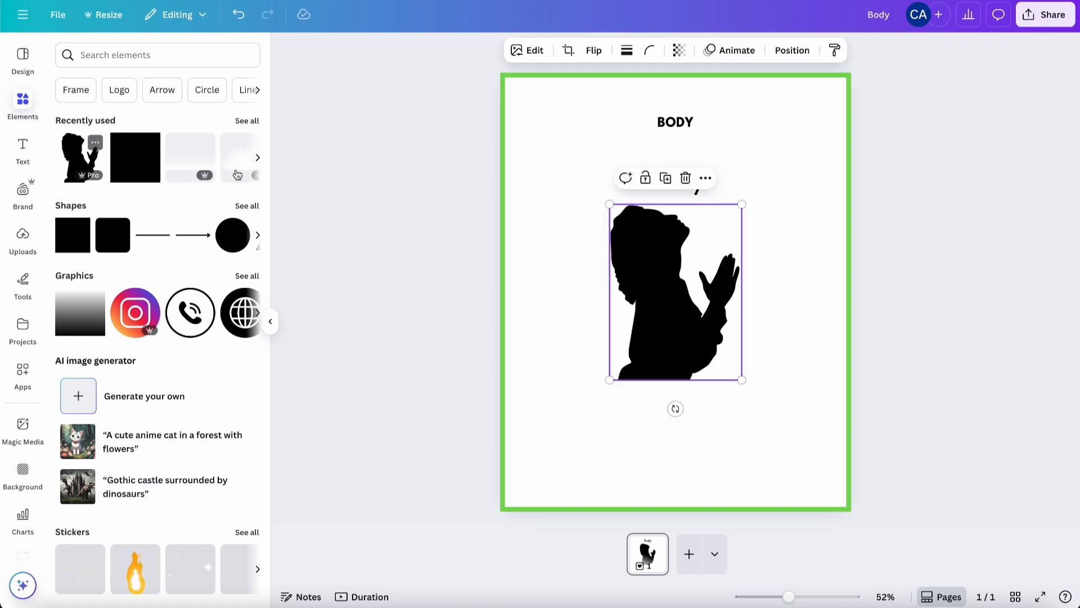
{"action": "left_click_drag", "start_coordinate": [667, 272], "coordinate": [670, 405]}
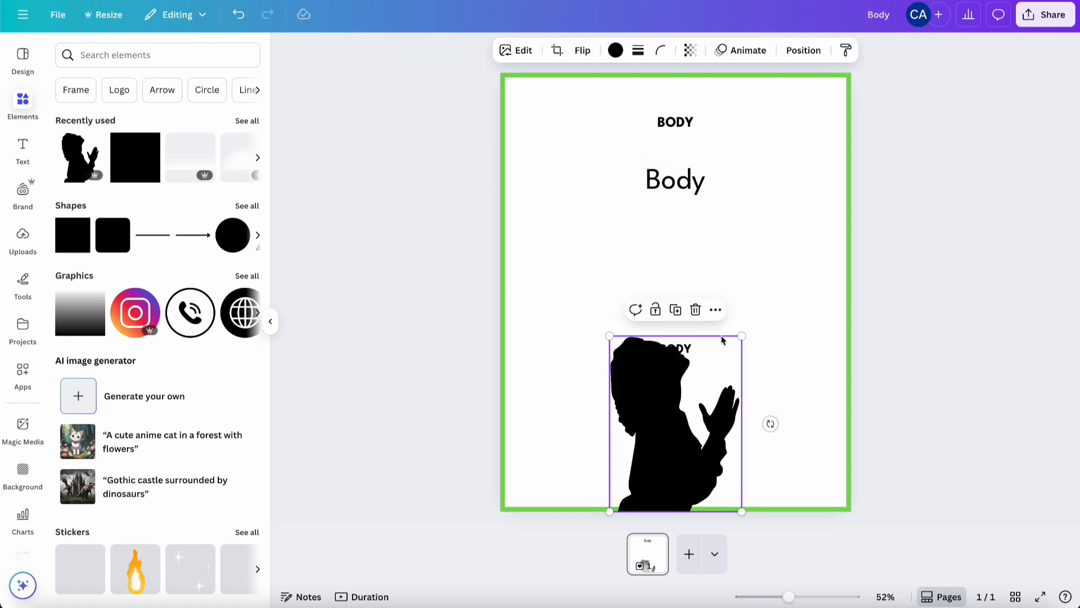
{"action": "left_click", "coordinate": [750, 323]}
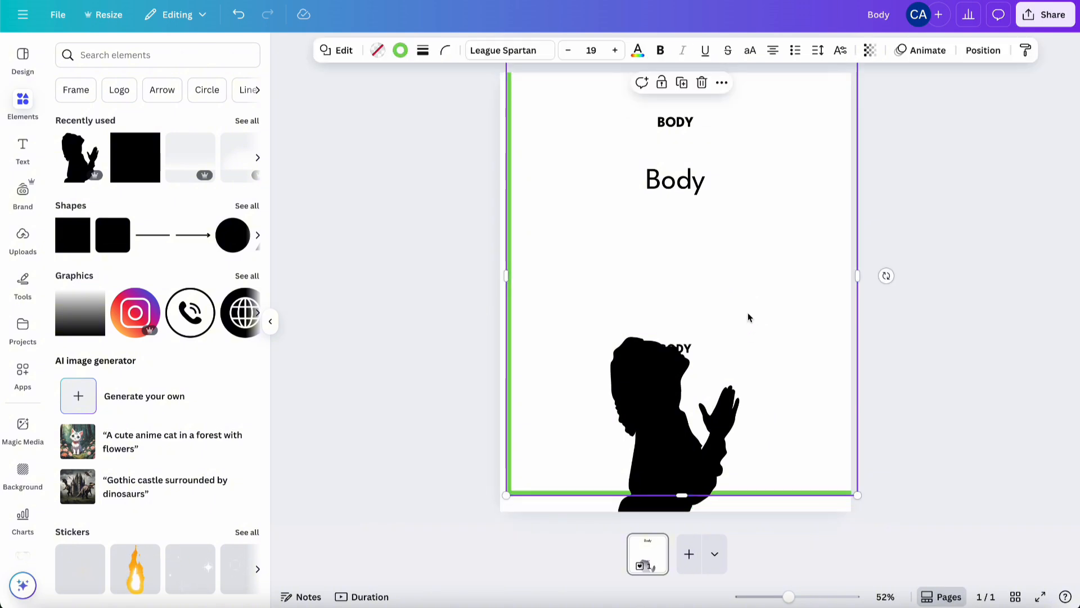
{"action": "left_click", "coordinate": [641, 426]}
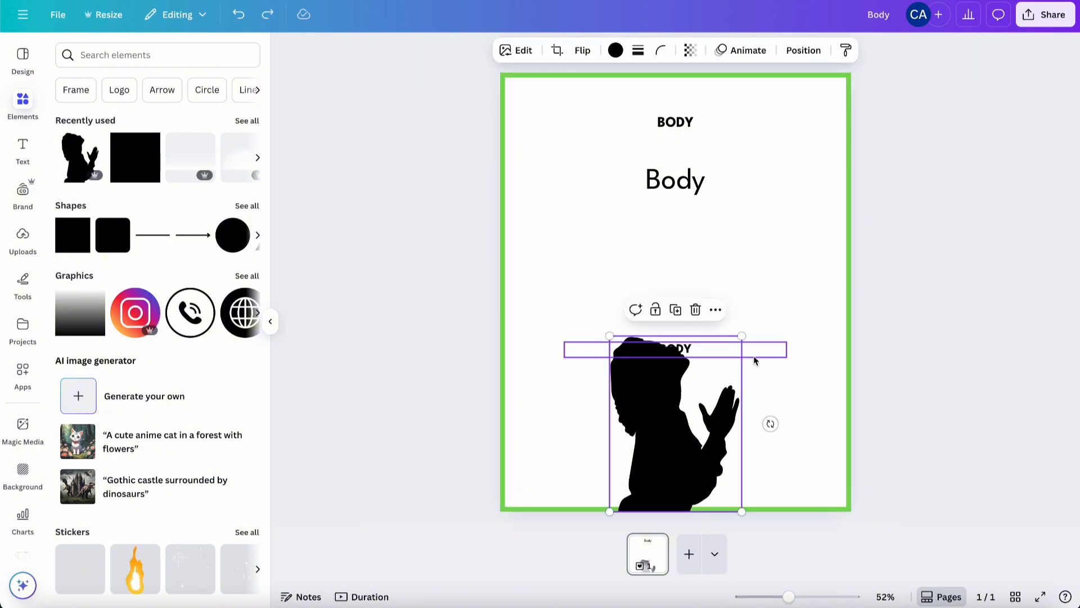
{"action": "left_click_drag", "start_coordinate": [741, 336], "coordinate": [761, 310]}
{"action": "left_click_drag", "start_coordinate": [663, 436], "coordinate": [748, 432]}
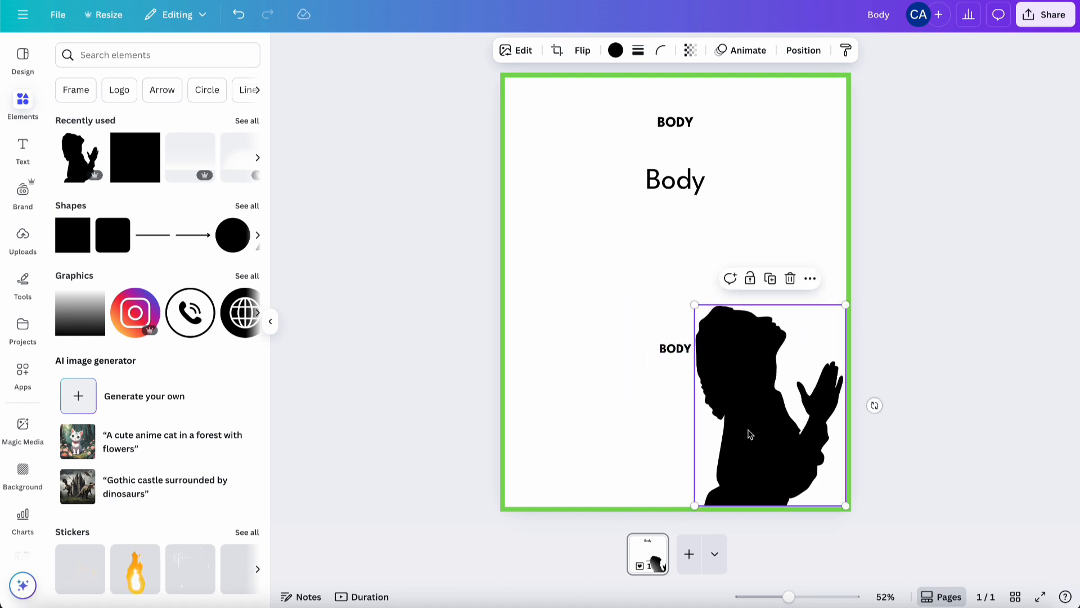
Step: Narrow the lower BODY text box and place it in the page's lower-left corner beside the silhouette
{"action": "left_click", "coordinate": [594, 345]}
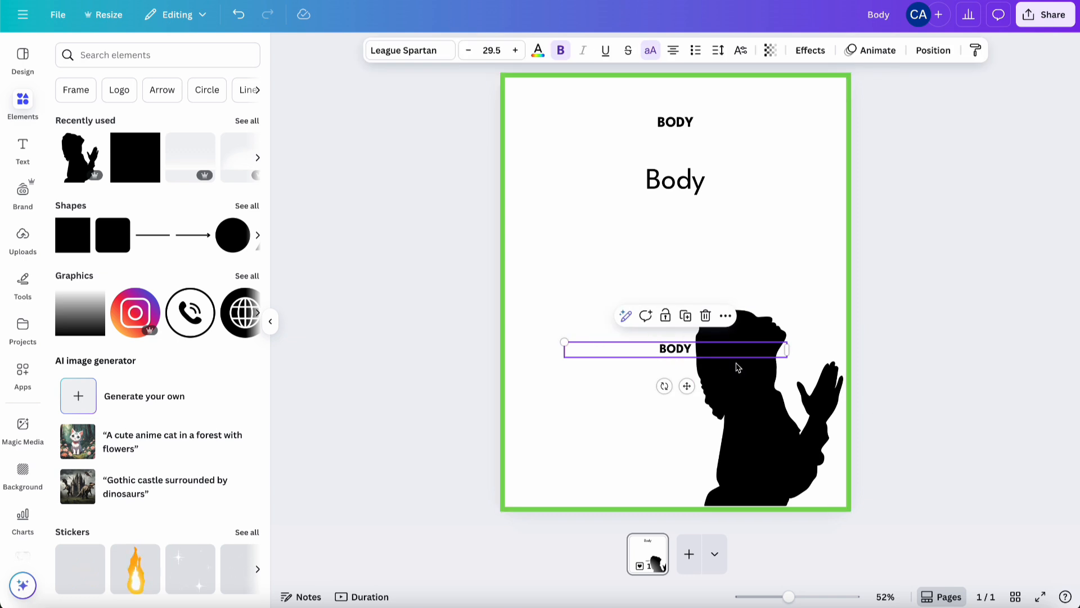
{"action": "left_click_drag", "start_coordinate": [786, 349], "coordinate": [730, 350]}
{"action": "left_click_drag", "start_coordinate": [586, 528], "coordinate": [608, 528]}
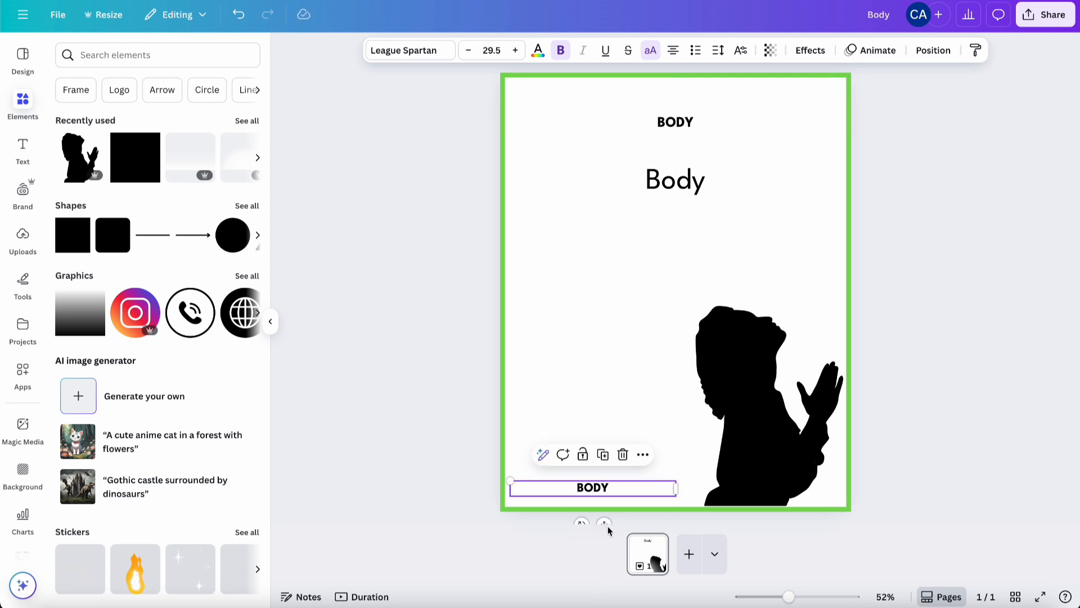
{"action": "left_click_drag", "start_coordinate": [609, 523], "coordinate": [607, 523]}
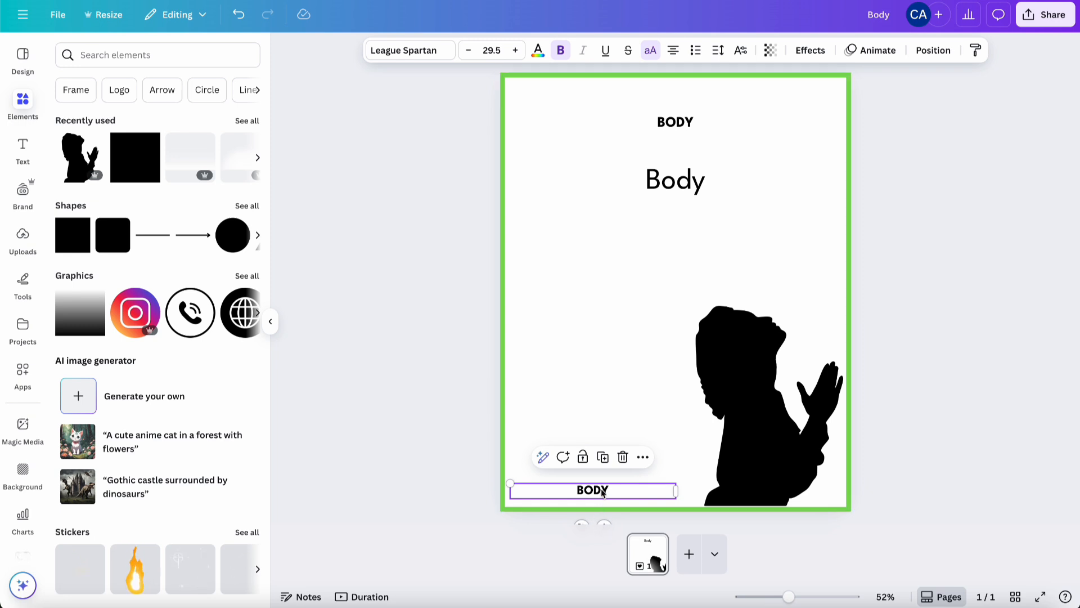
Step: Anchor the lower-left BODY text box to its bottom so that added text grows upward
{"action": "left_click", "coordinate": [720, 55]}
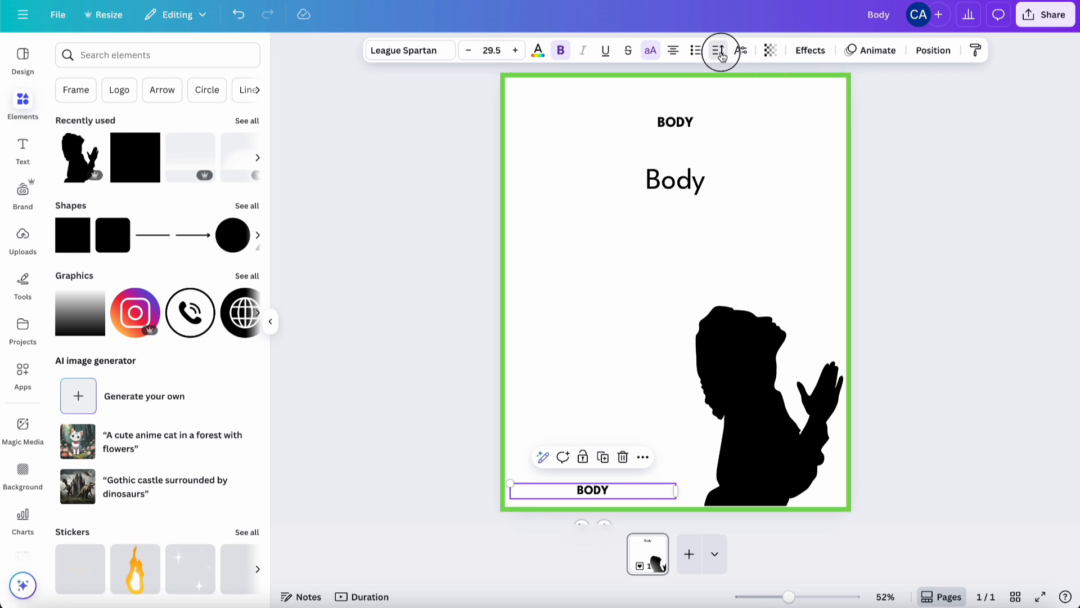
{"action": "left_click", "coordinate": [776, 197]}
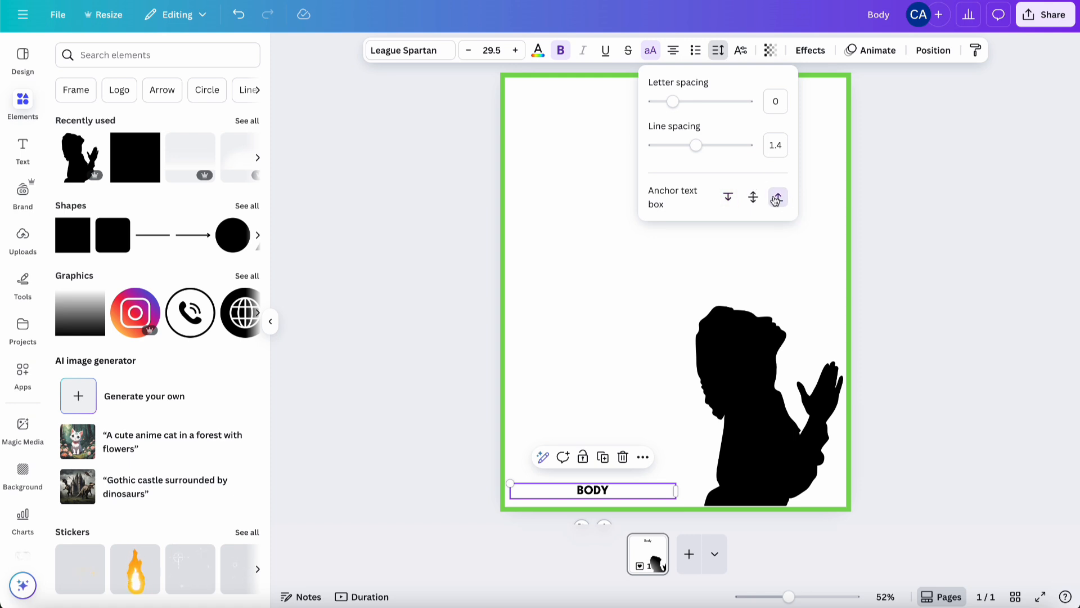
{"action": "left_click", "coordinate": [892, 141]}
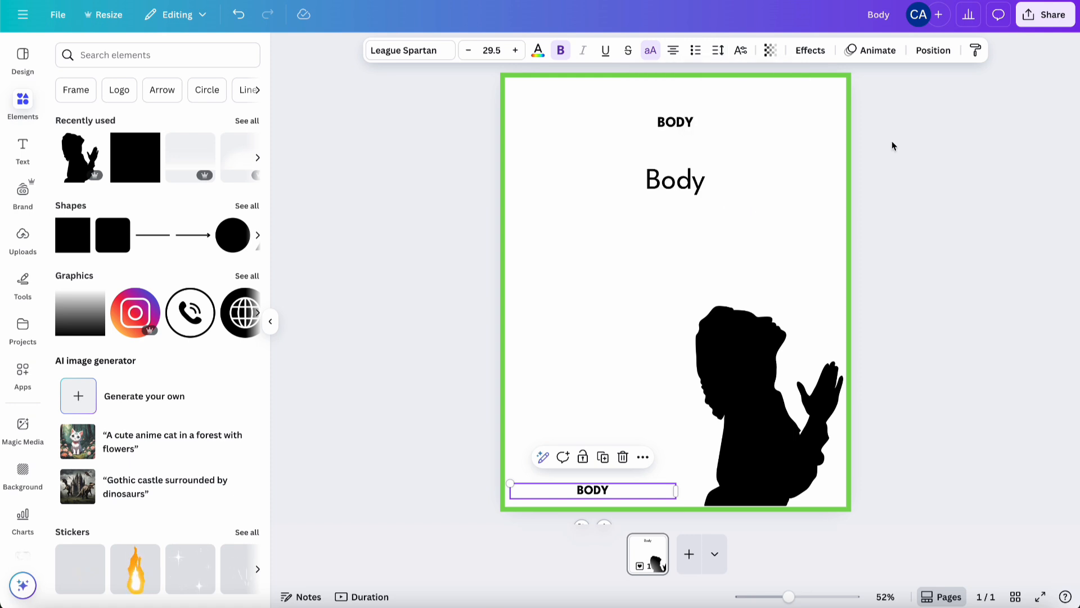
{"action": "left_click", "coordinate": [892, 143]}
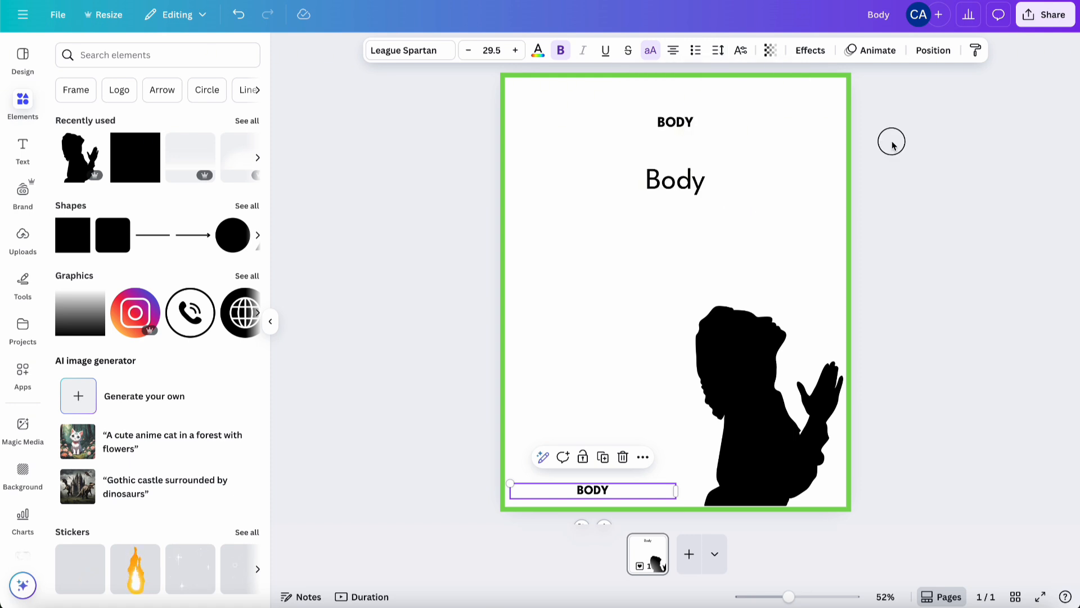
Step: Rename the design as Bulk Create Example
{"action": "left_click", "coordinate": [874, 16]}
{"action": "type", "text": "Bulk Creat"}
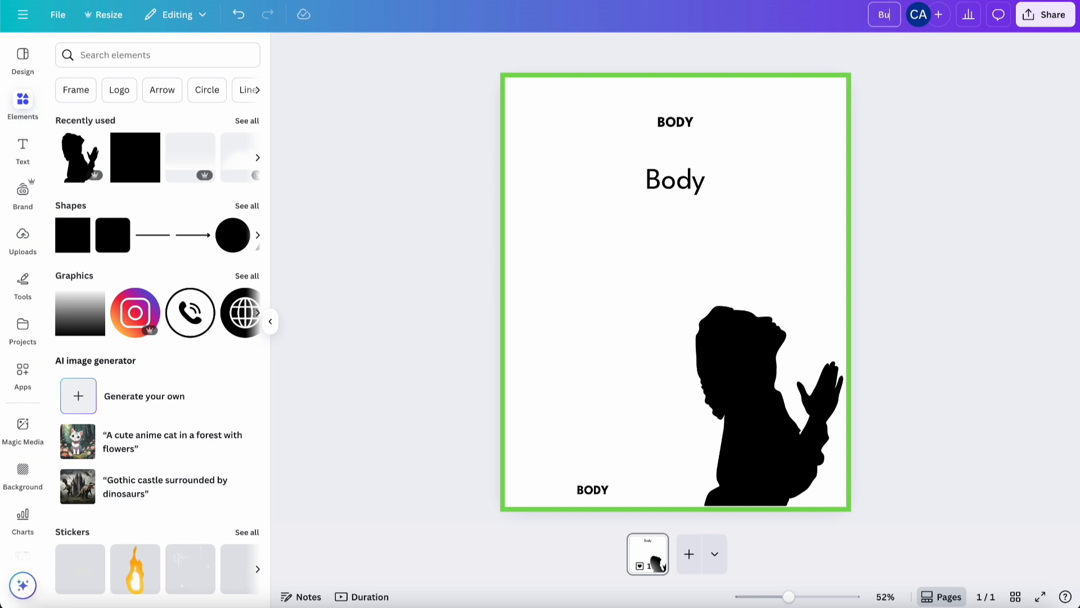
{"action": "type", "text": "e Example"}
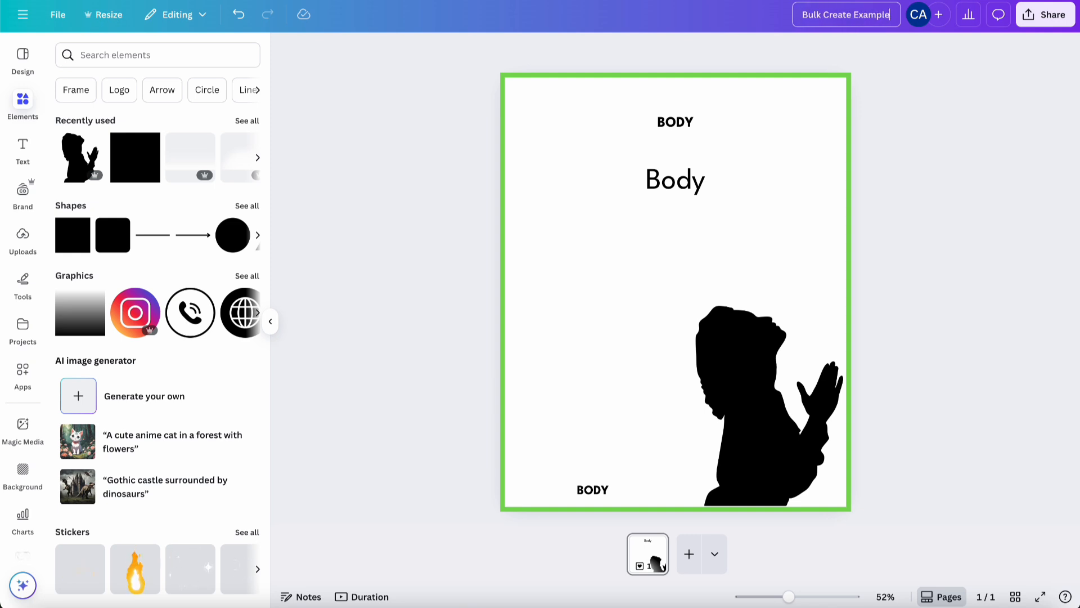
{"action": "key", "text": "Return"}
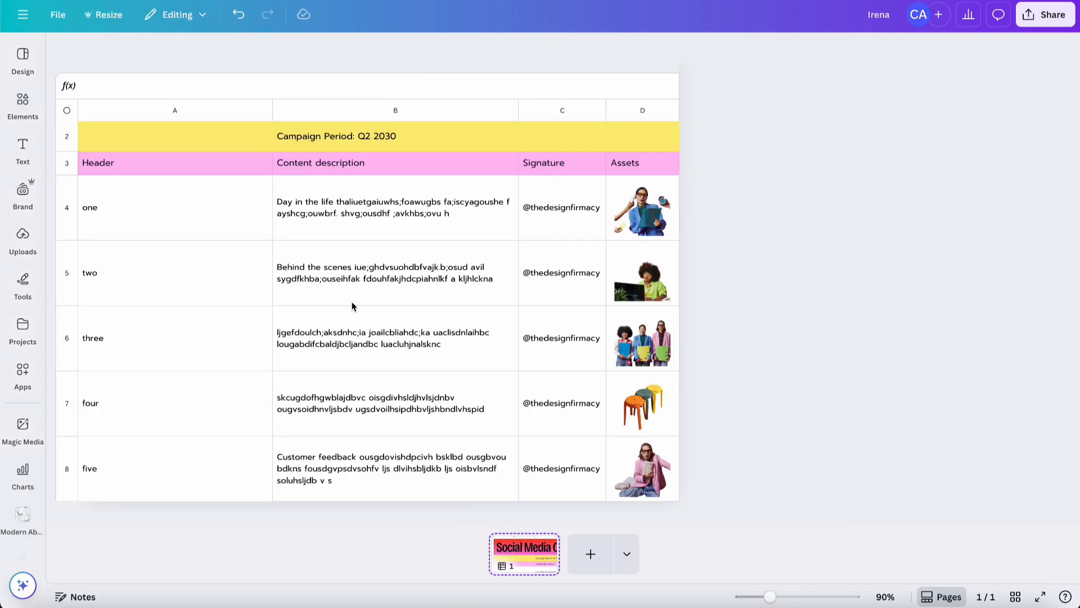
Step: Open the Bulk create app in the Social Media Calendar sheet design
{"action": "left_click", "coordinate": [22, 149]}
{"action": "left_click", "coordinate": [25, 344]}
{"action": "scroll", "coordinate": [28, 352], "scroll_direction": "down", "scroll_amount": 2}
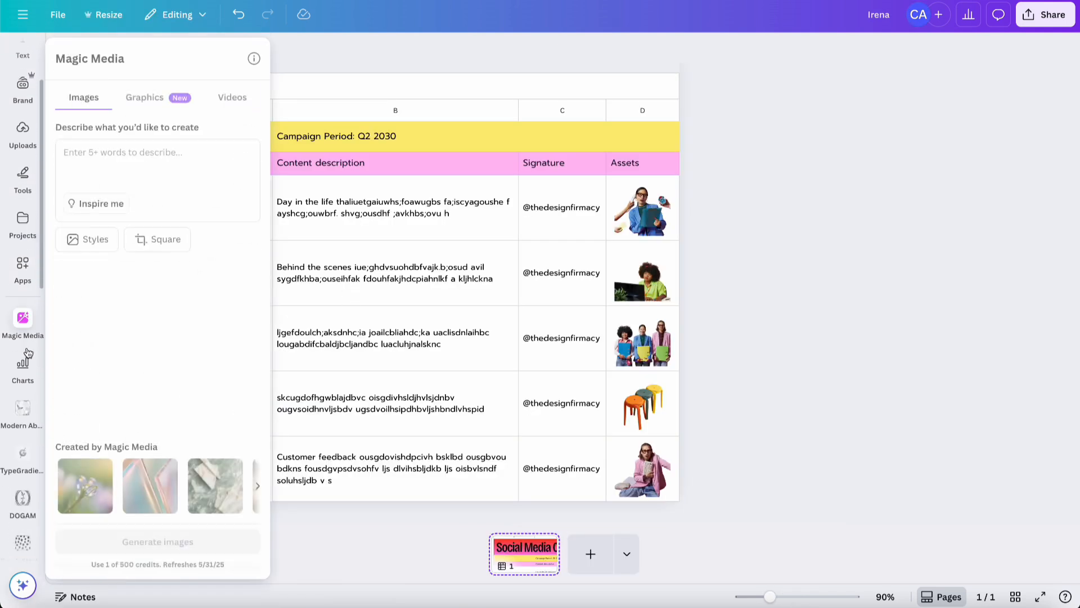
{"action": "scroll", "coordinate": [28, 353], "scroll_direction": "up", "scroll_amount": 2}
{"action": "mouse_move", "coordinate": [25, 286]}
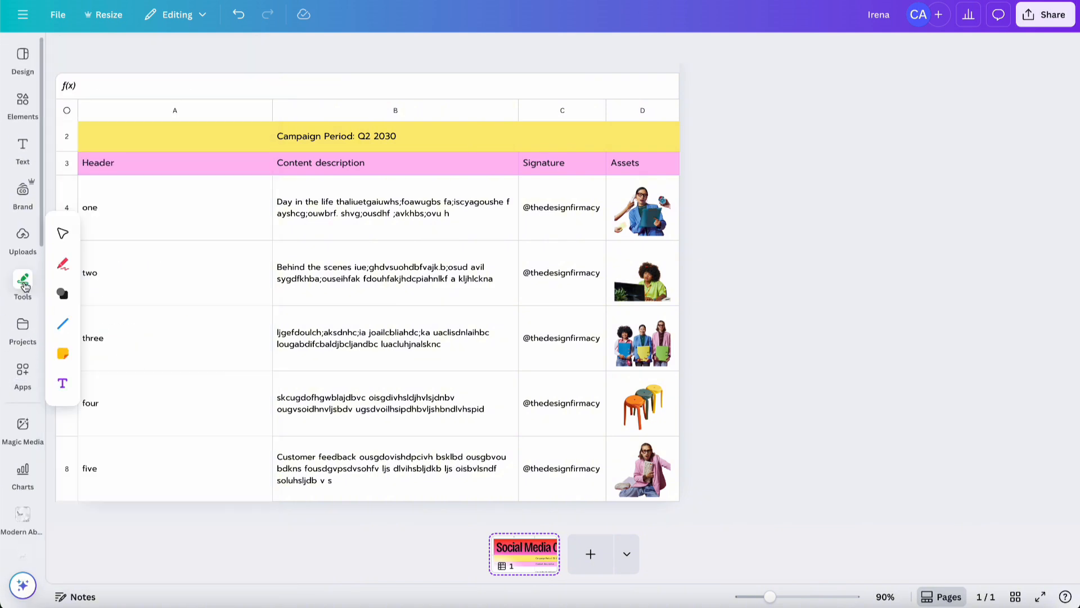
{"action": "left_click", "coordinate": [23, 369]}
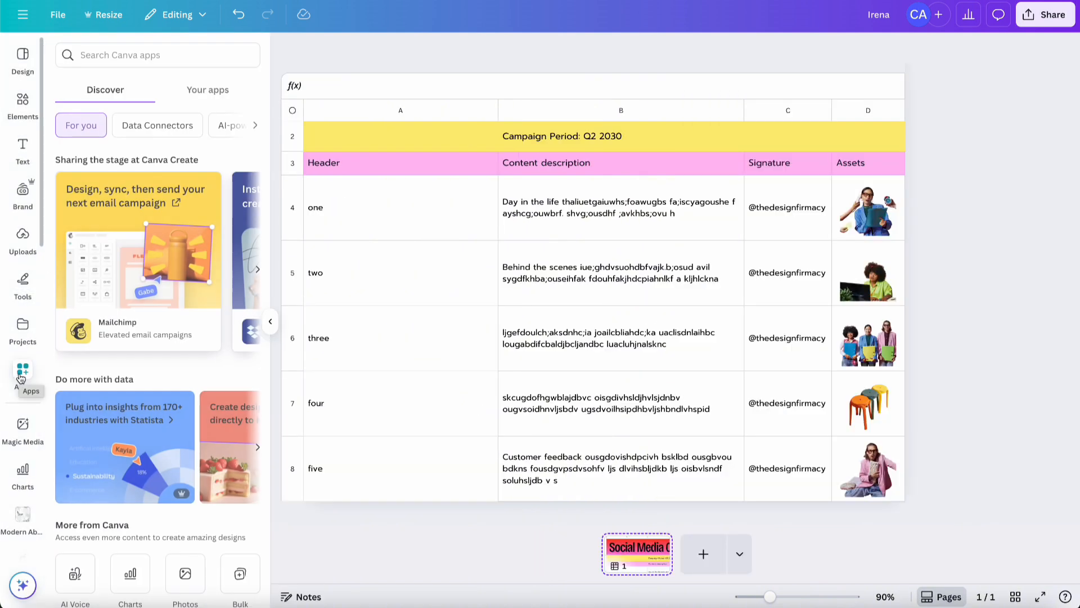
{"action": "left_click", "coordinate": [146, 54]}
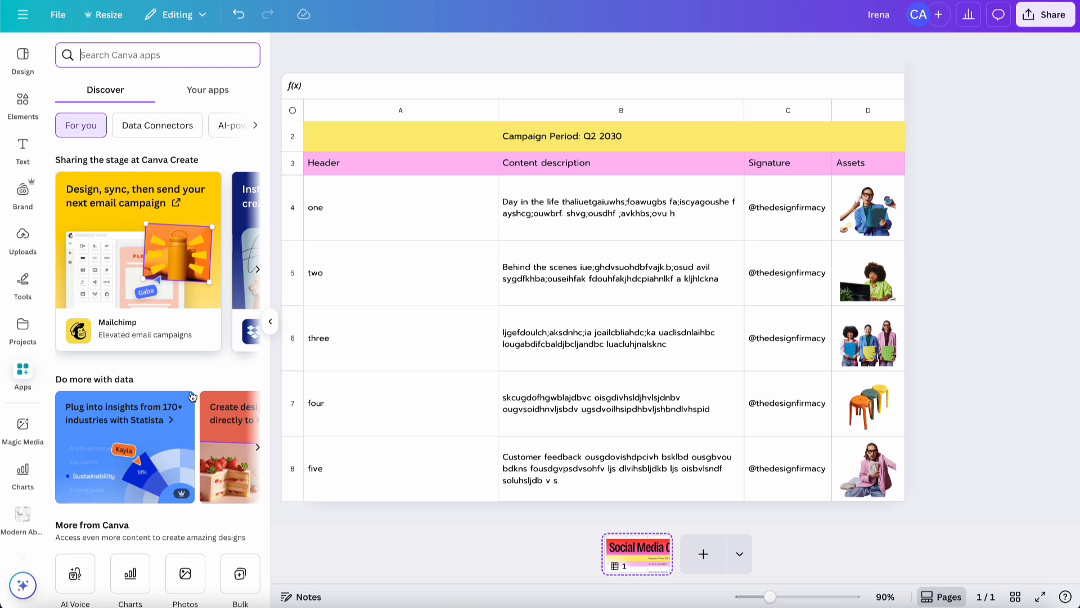
{"action": "scroll", "coordinate": [192, 399], "scroll_direction": "down", "scroll_amount": 4}
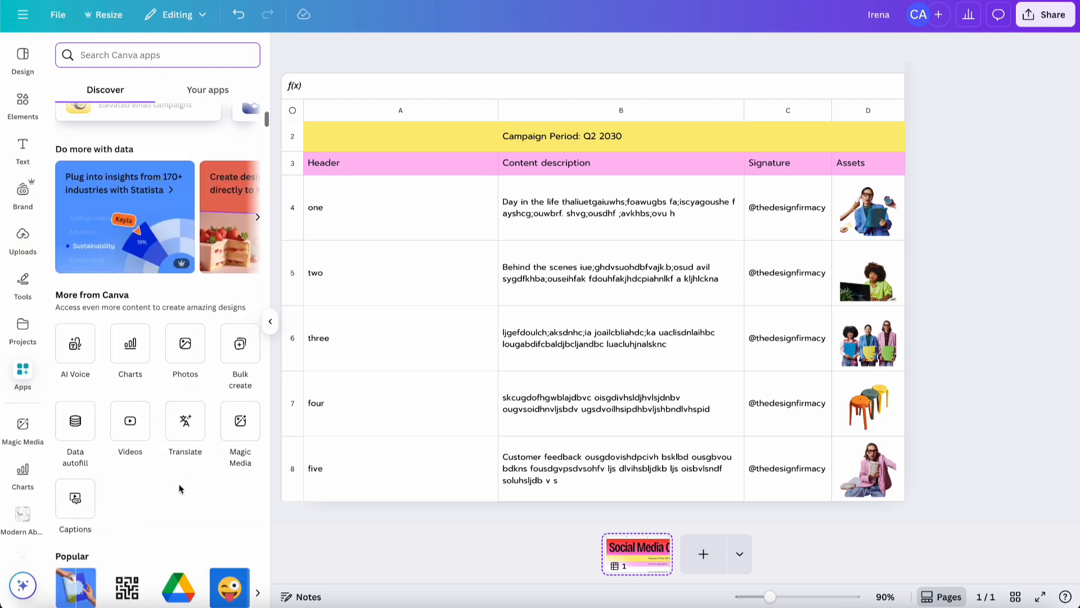
{"action": "left_click", "coordinate": [237, 345]}
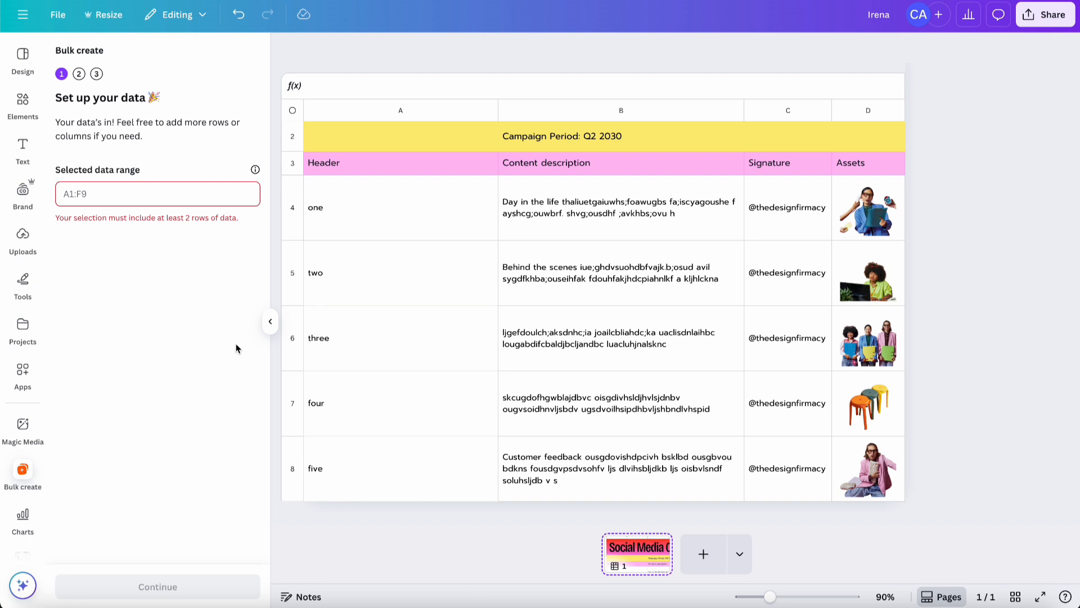
Step: Use sheet columns A through D as the bulk create data and choose the Bulk Create Example design as the template
{"action": "left_click", "coordinate": [320, 162]}
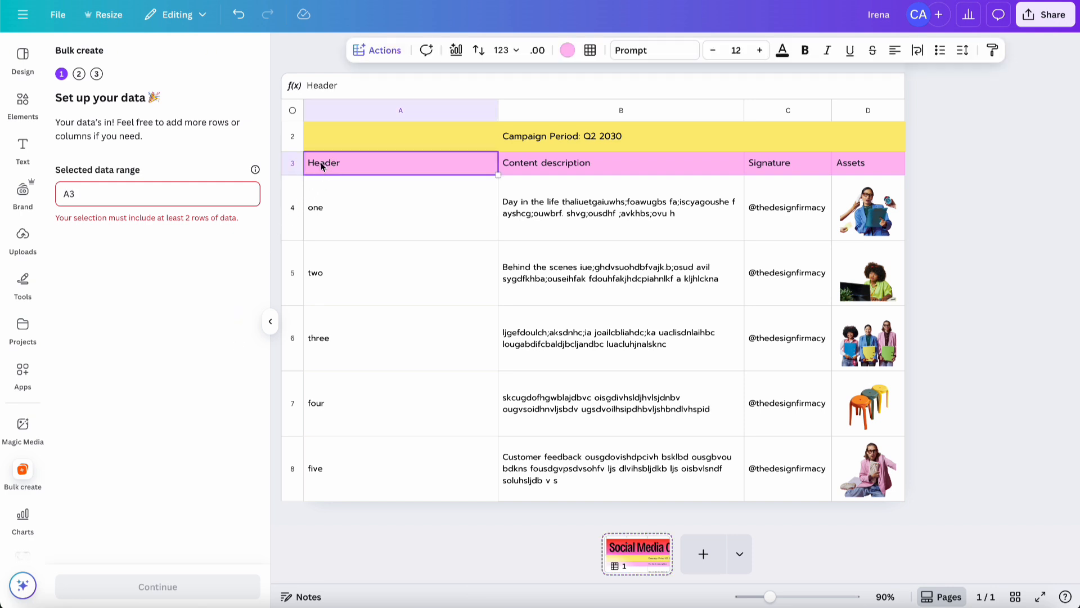
{"action": "left_click", "coordinate": [766, 110], "text": "shift"}
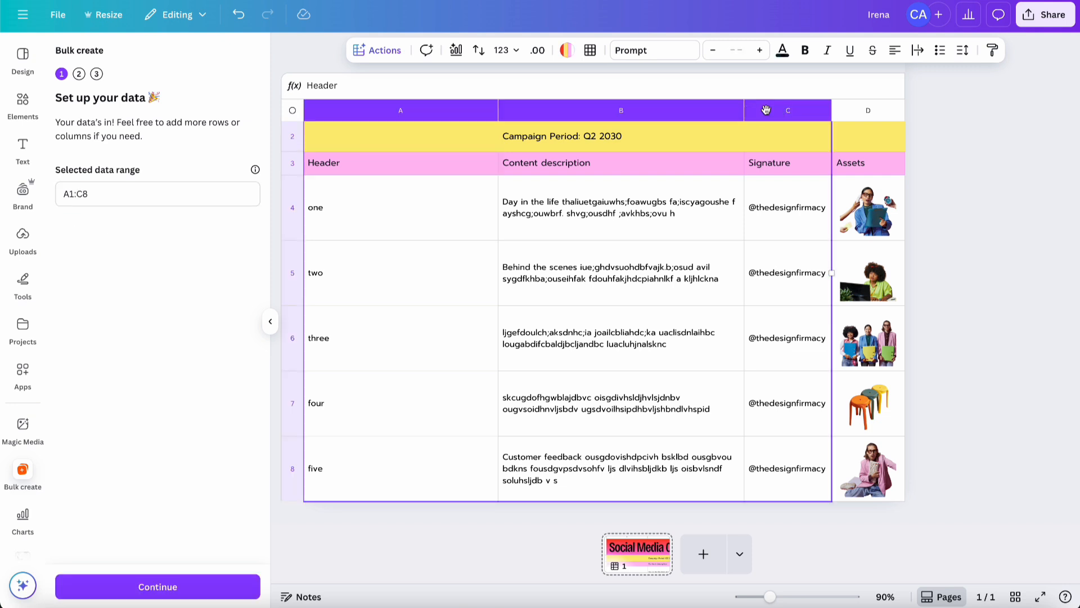
{"action": "left_click", "coordinate": [872, 108], "text": "shift"}
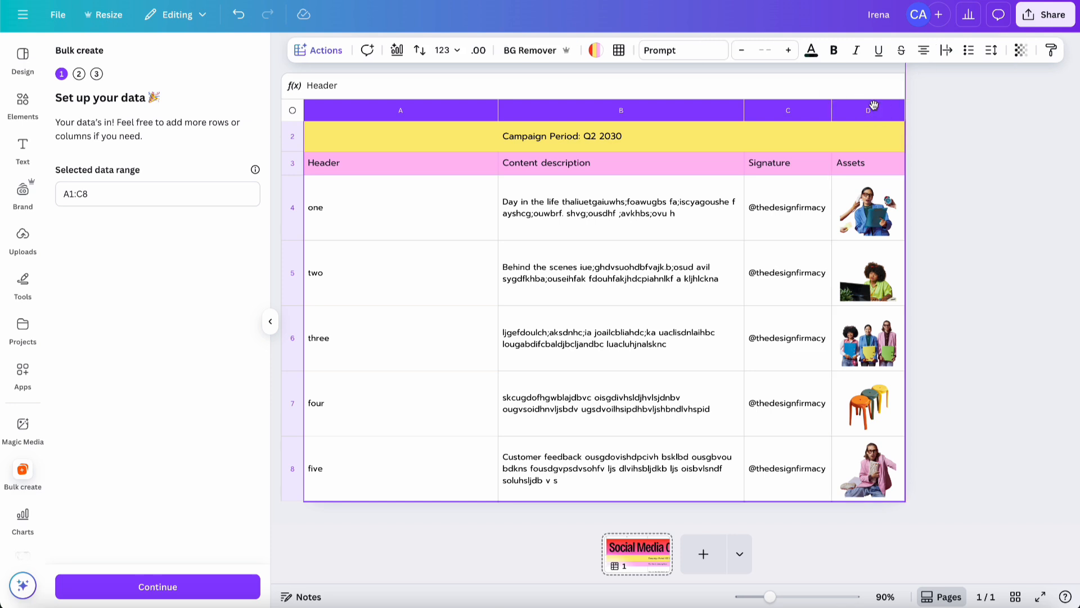
{"action": "left_click", "coordinate": [142, 591]}
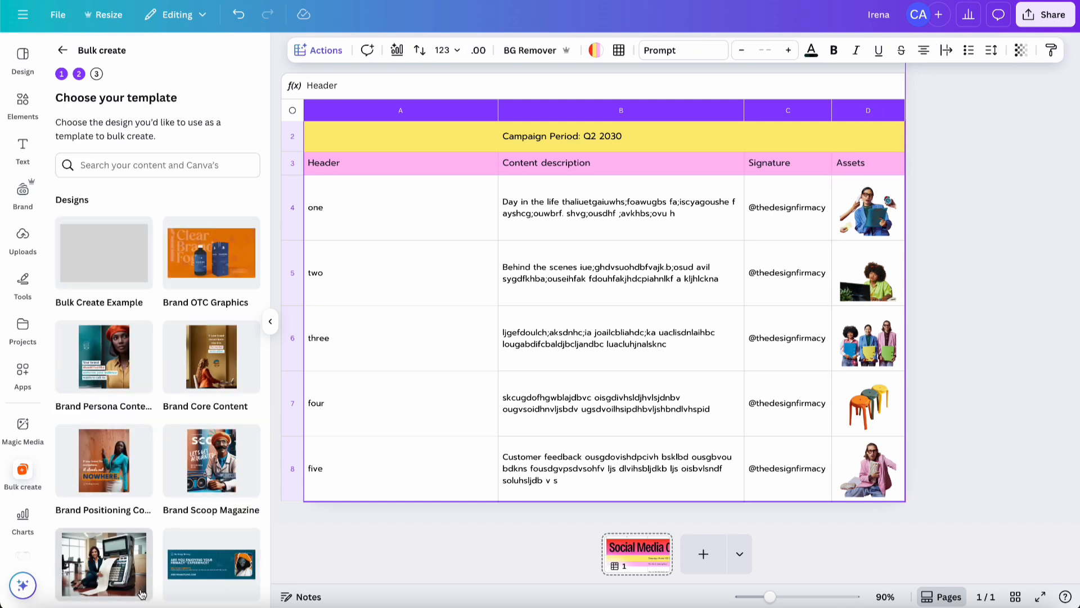
{"action": "left_click", "coordinate": [89, 250]}
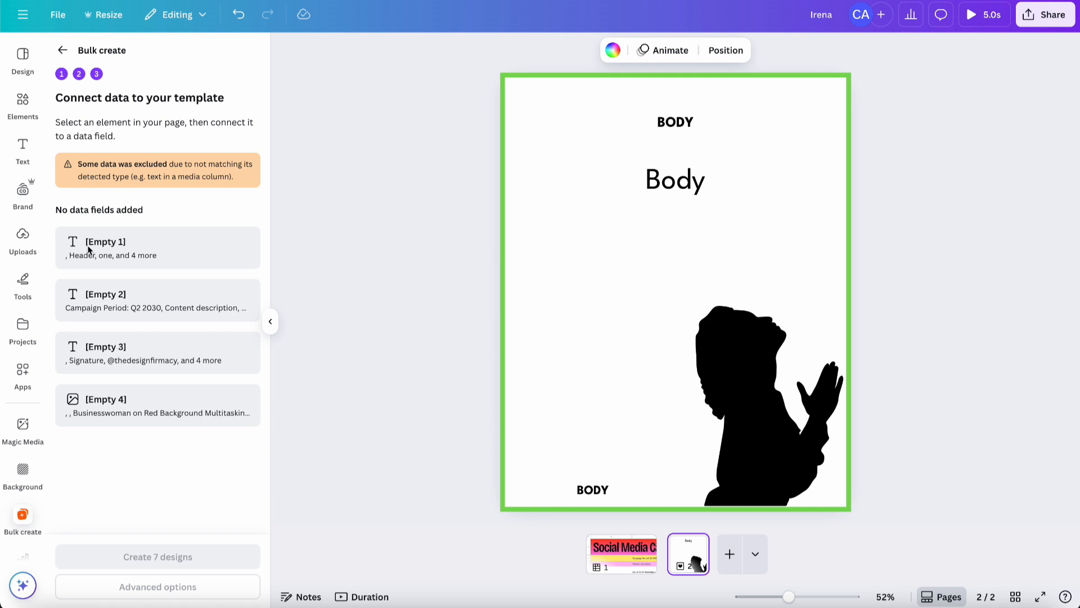
Step: Connect the uppermost BODY text box on the template page to the [Empty 1] data field
{"action": "left_click", "coordinate": [683, 125]}
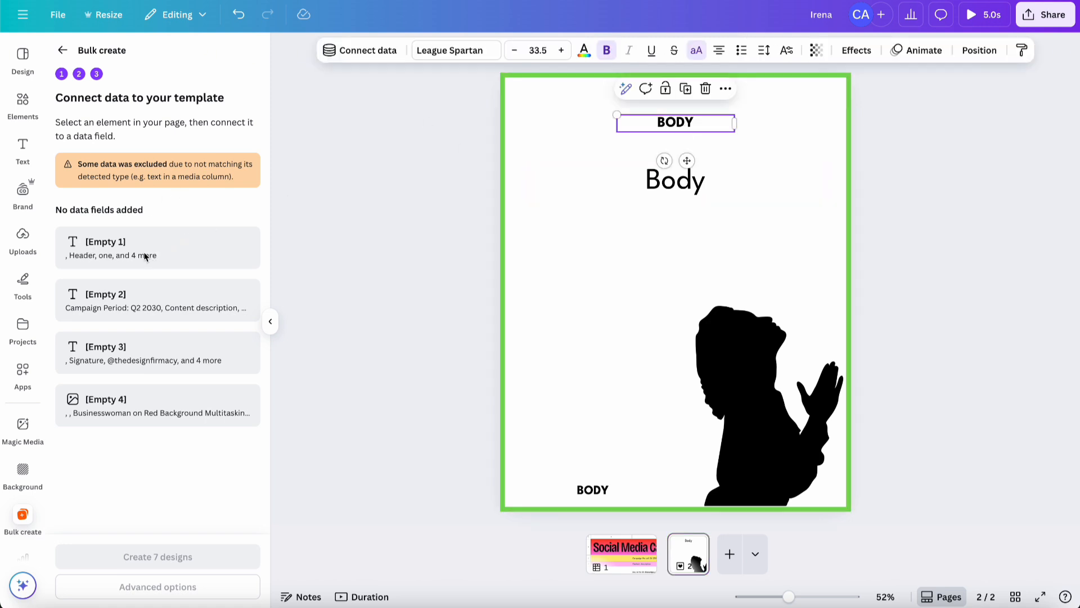
{"action": "left_click", "coordinate": [726, 89]}
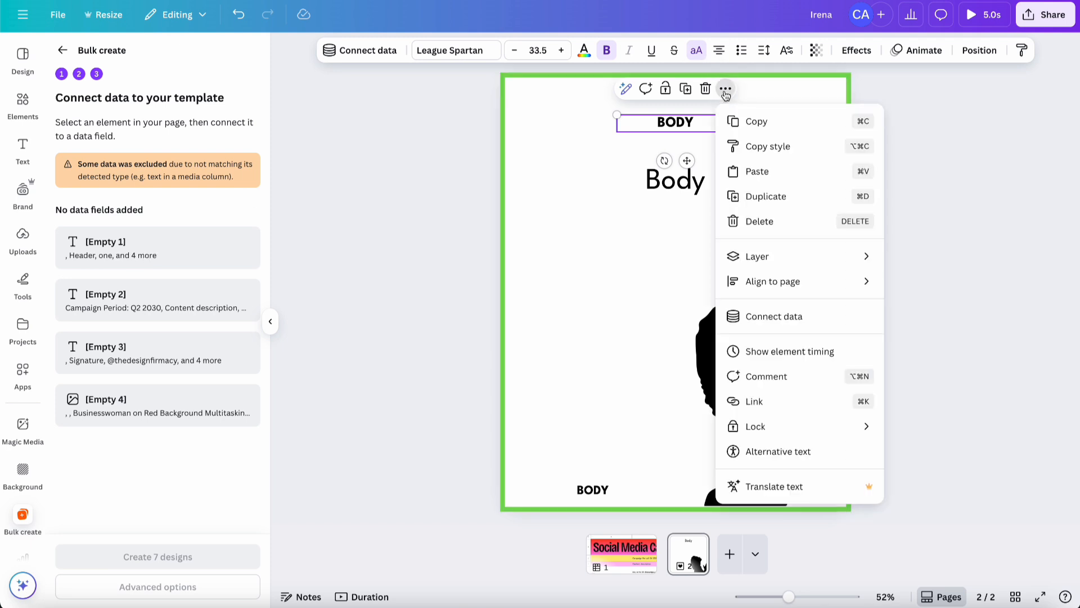
{"action": "left_click", "coordinate": [780, 316]}
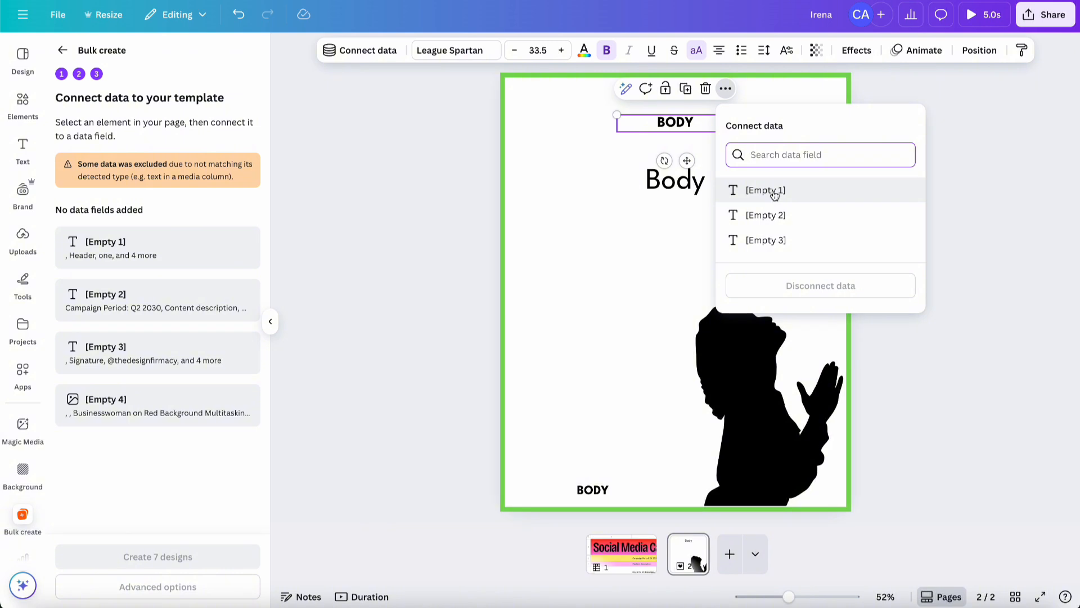
{"action": "left_click", "coordinate": [766, 190]}
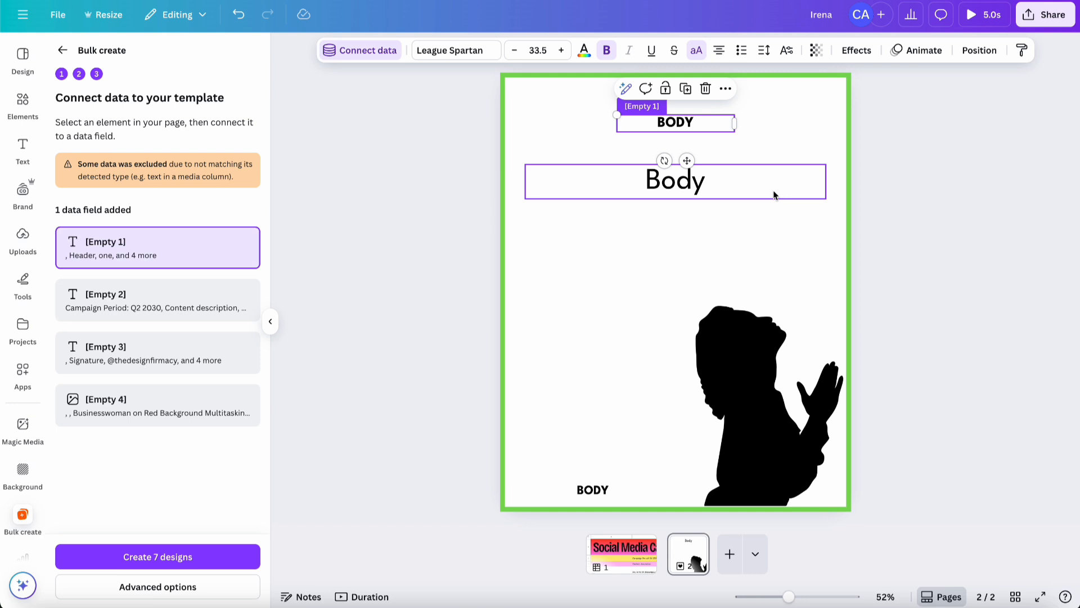
Step: Connect the large Body text box below the header to the [Empty 2] data field
{"action": "left_click", "coordinate": [762, 190]}
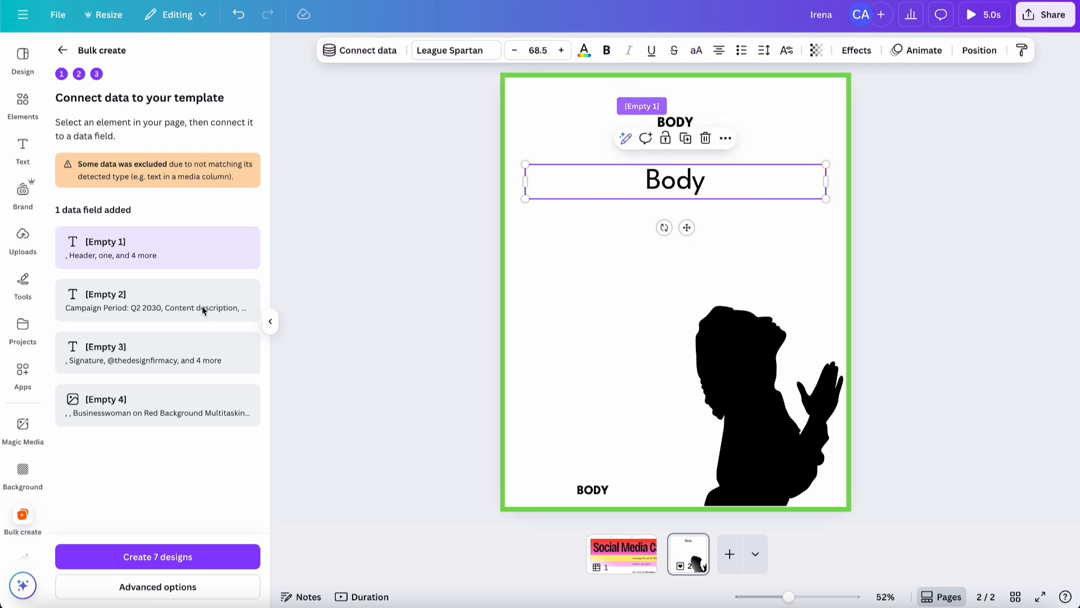
{"action": "left_click", "coordinate": [725, 139]}
{"action": "left_click", "coordinate": [748, 365]}
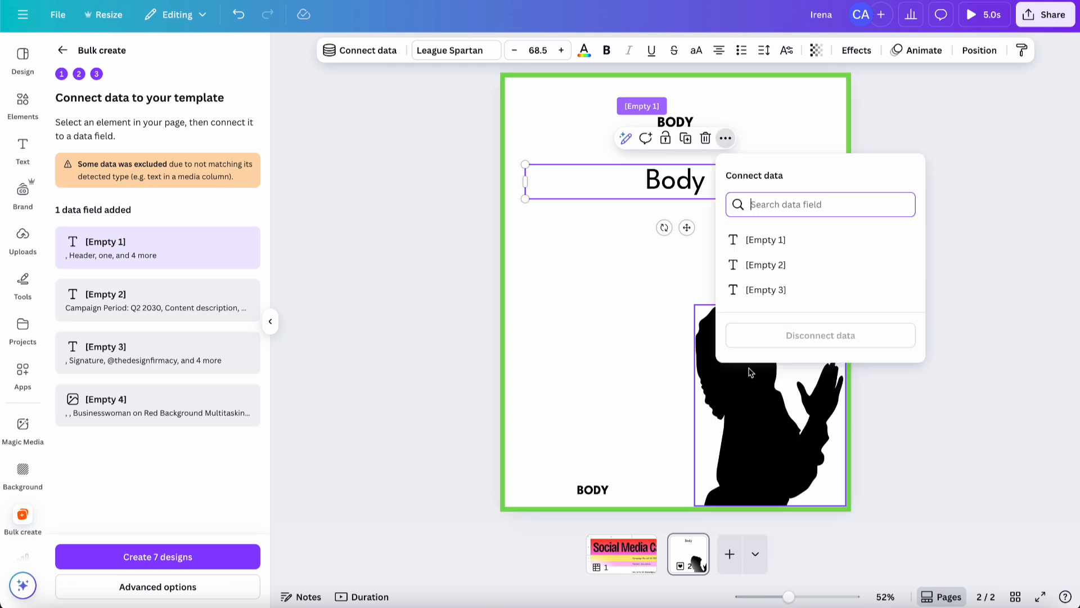
{"action": "left_click", "coordinate": [766, 265]}
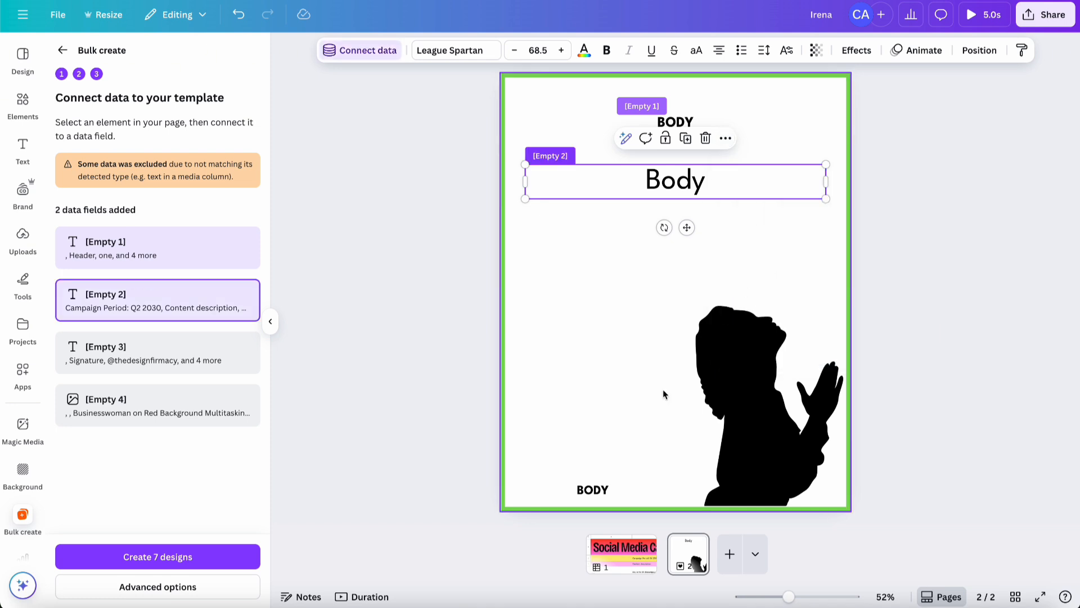
Step: Connect the BODY text box in the page's lower-left corner to the [Empty 3] data field
{"action": "left_click", "coordinate": [592, 490]}
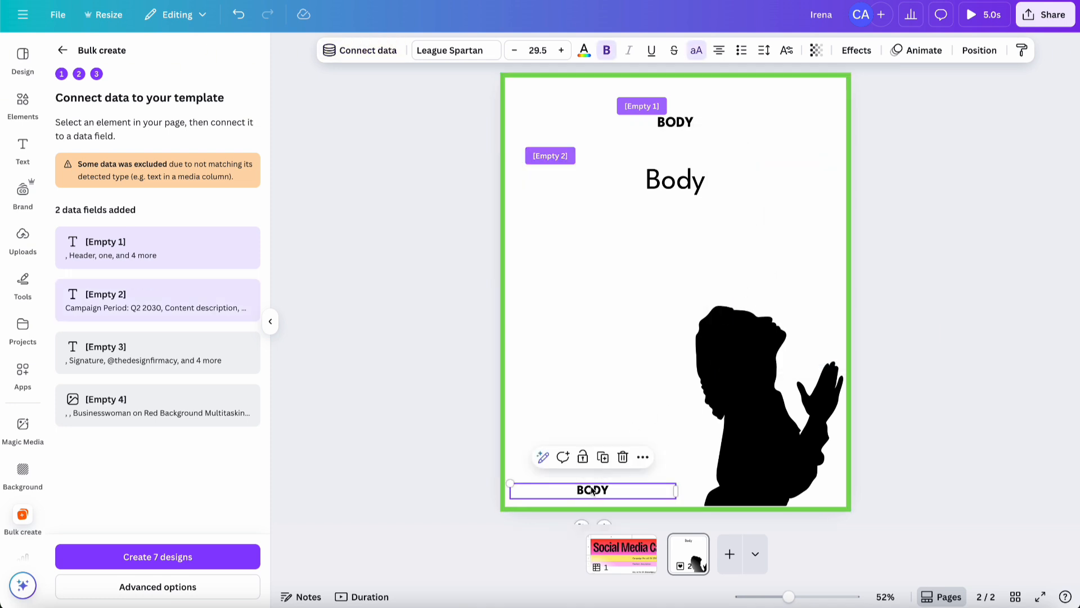
{"action": "left_click", "coordinate": [643, 457]}
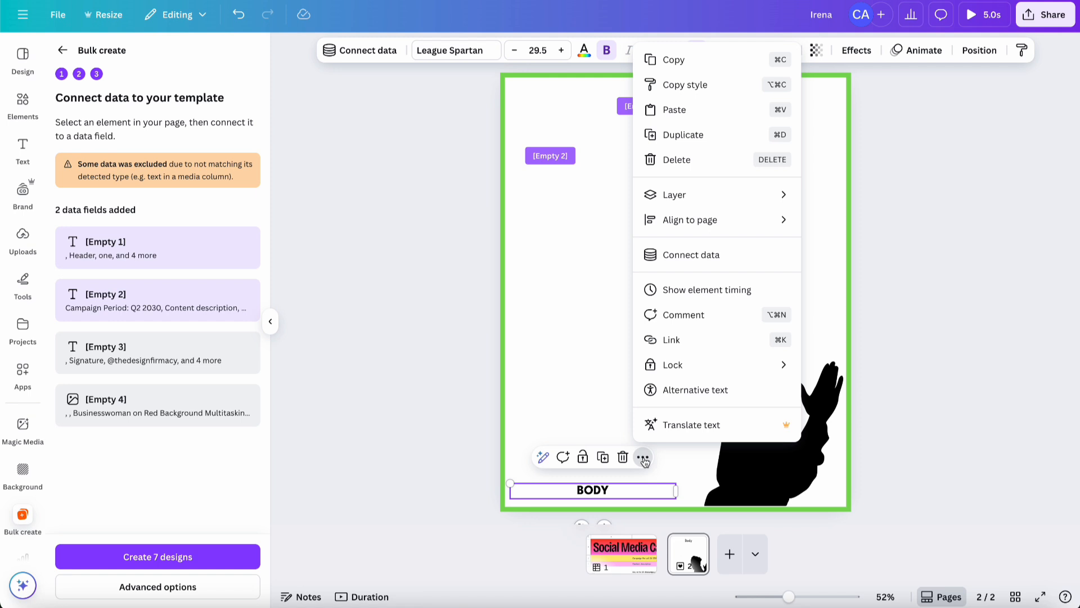
{"action": "left_click", "coordinate": [731, 255]}
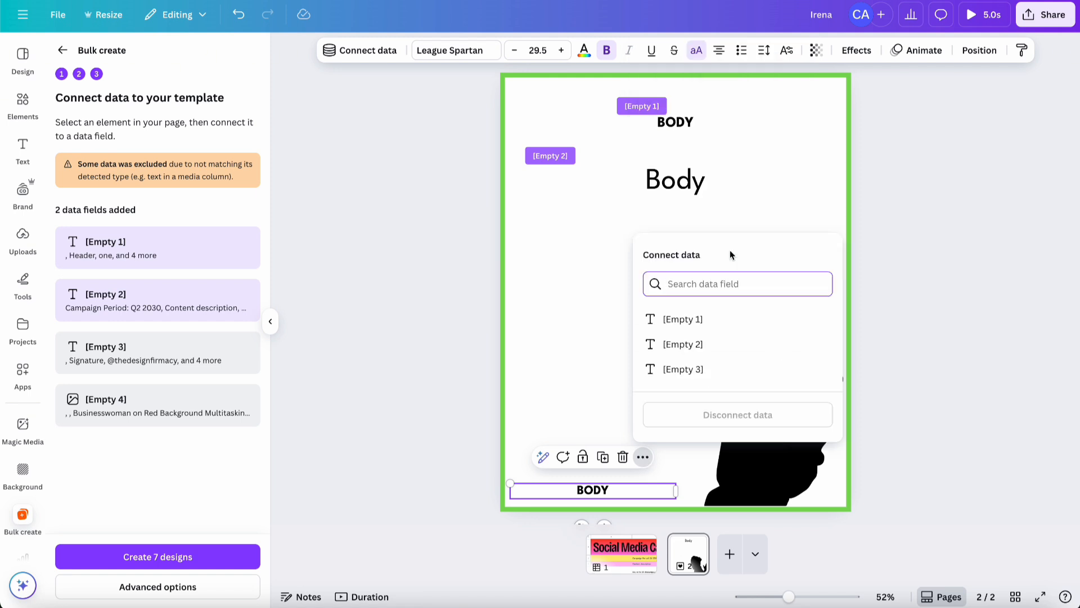
{"action": "left_click", "coordinate": [699, 371]}
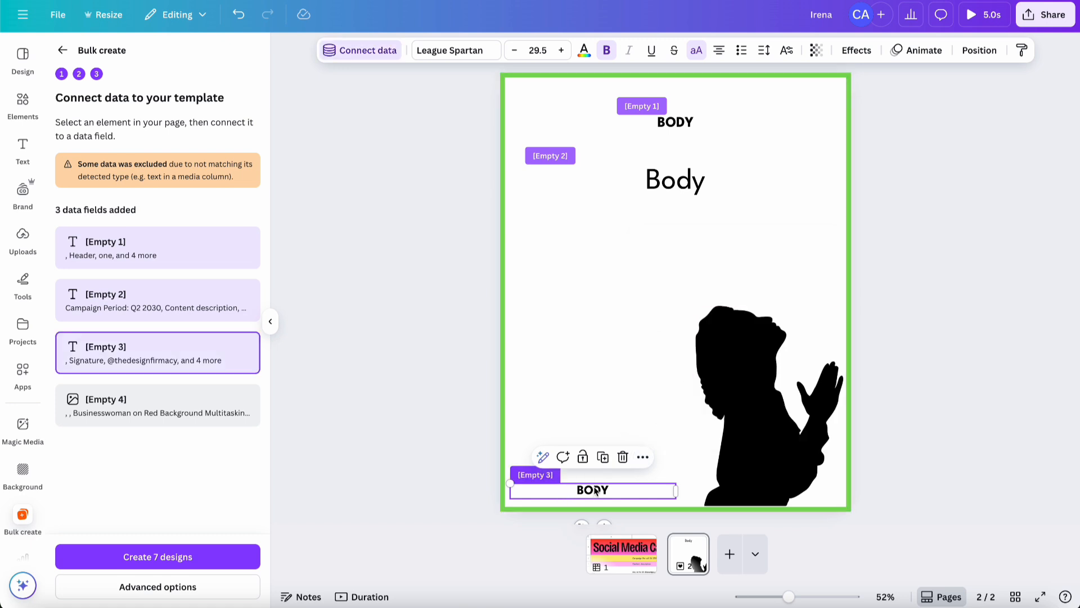
Step: Try to connect the black silhouette graphic to a data field through its element options
{"action": "left_click", "coordinate": [742, 354]}
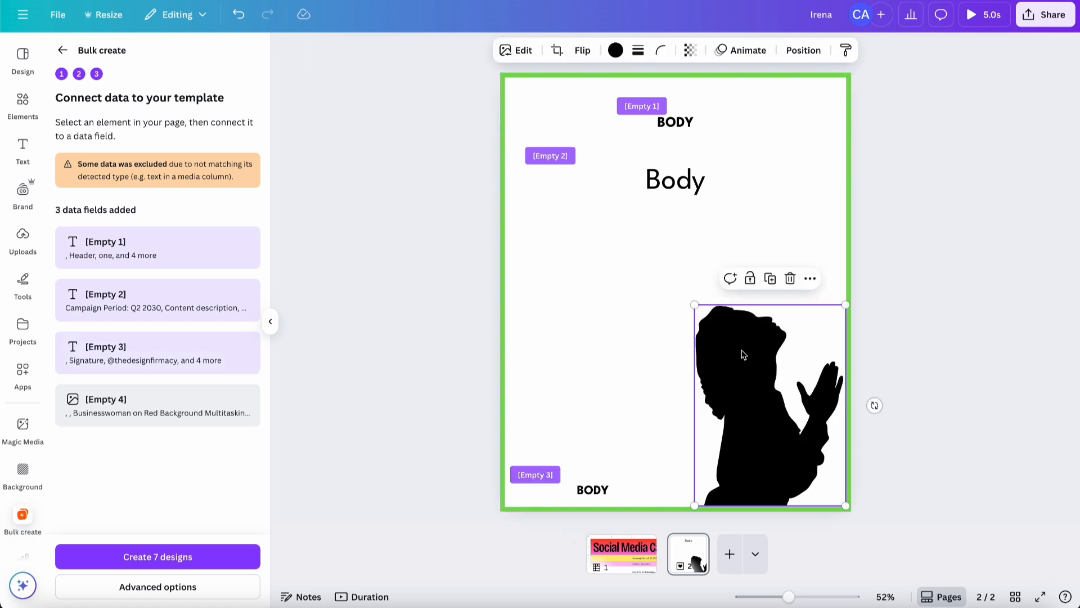
{"action": "left_click", "coordinate": [810, 279]}
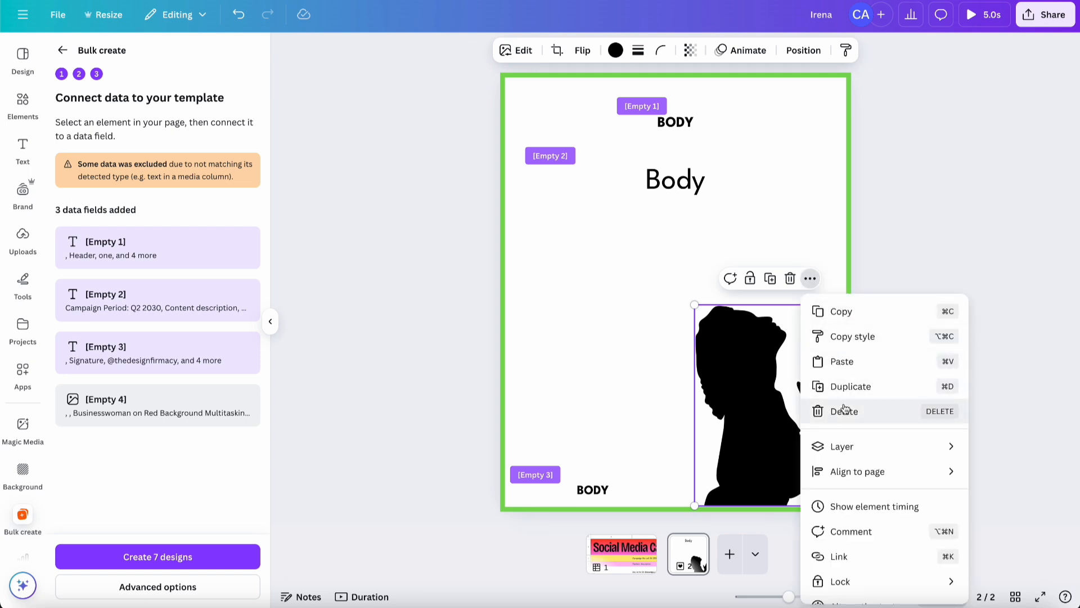
{"action": "left_click", "coordinate": [859, 440]}
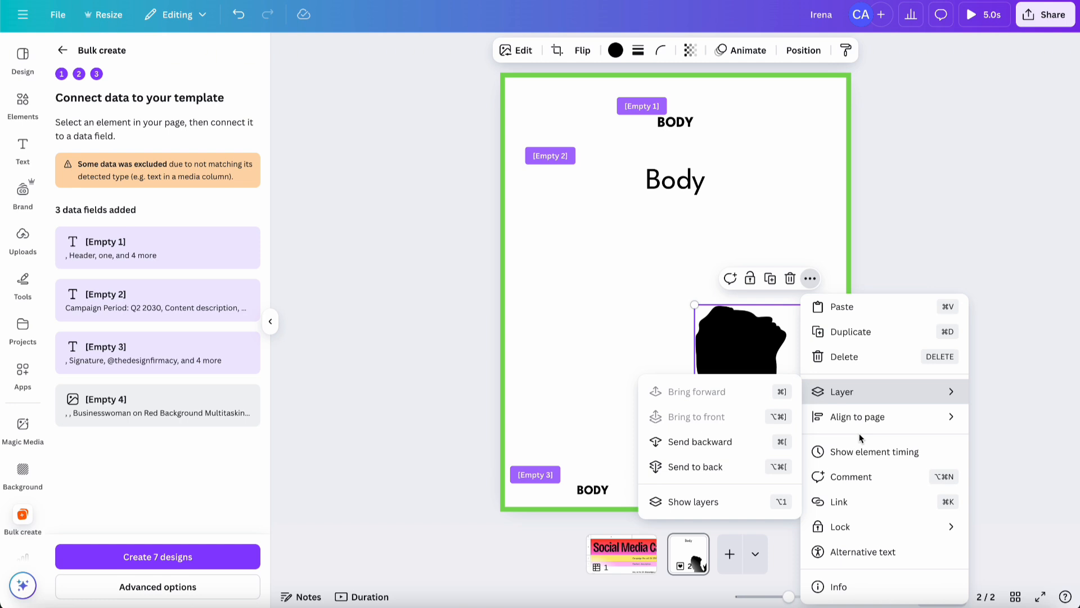
{"action": "left_click", "coordinate": [815, 257]}
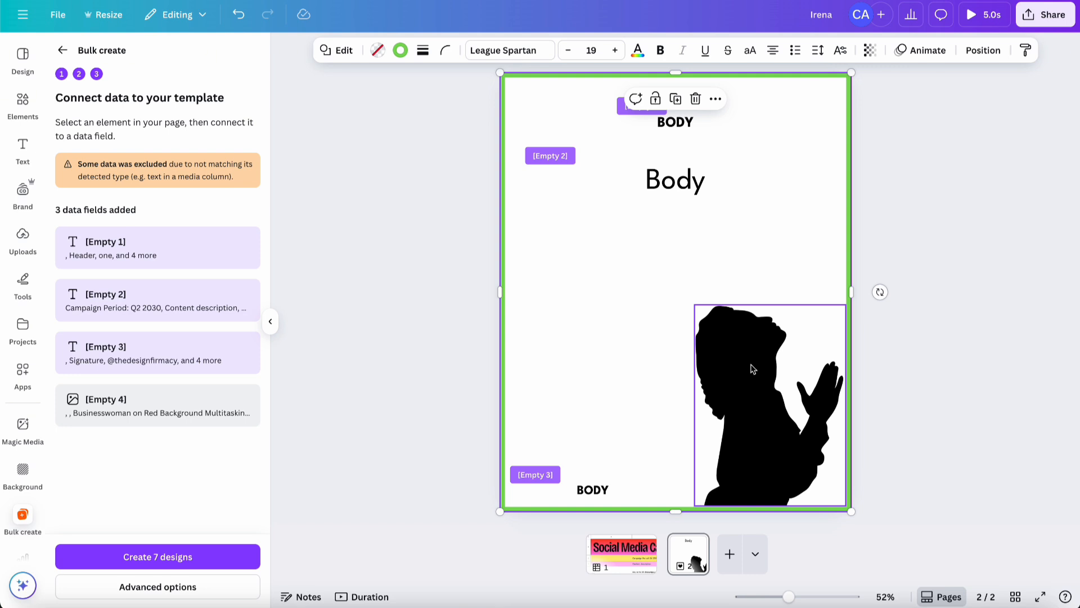
Step: Insert the photo of the woman in a green blazer from an elements search for "people" and remove its background
{"action": "left_click", "coordinate": [22, 104]}
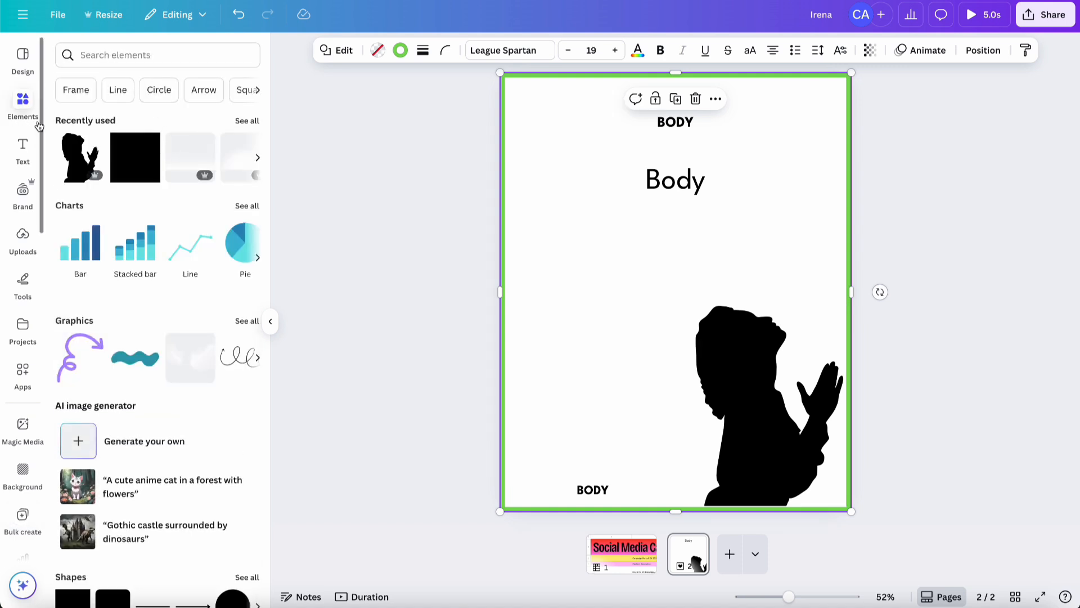
{"action": "left_click", "coordinate": [22, 105]}
{"action": "left_click", "coordinate": [103, 63]}
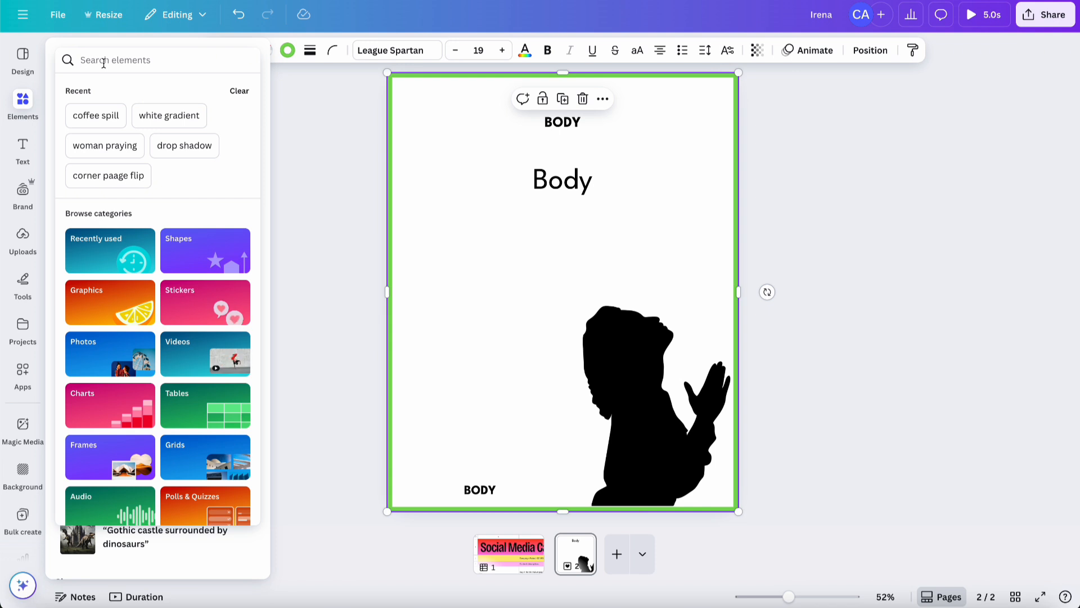
{"action": "type", "text": "people"}
{"action": "key", "text": "Return"}
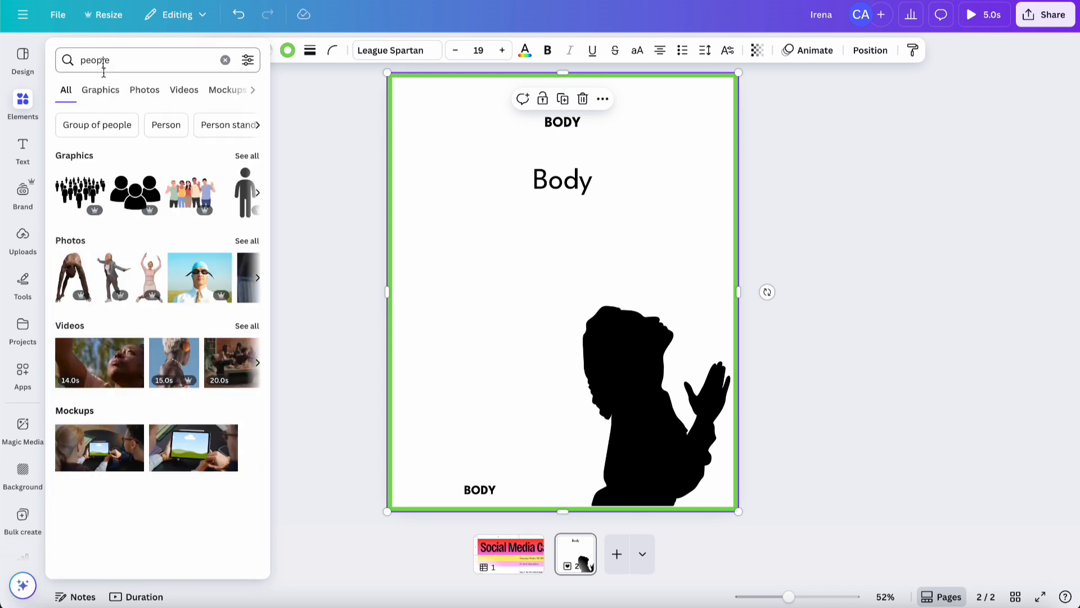
{"action": "left_click", "coordinate": [243, 246]}
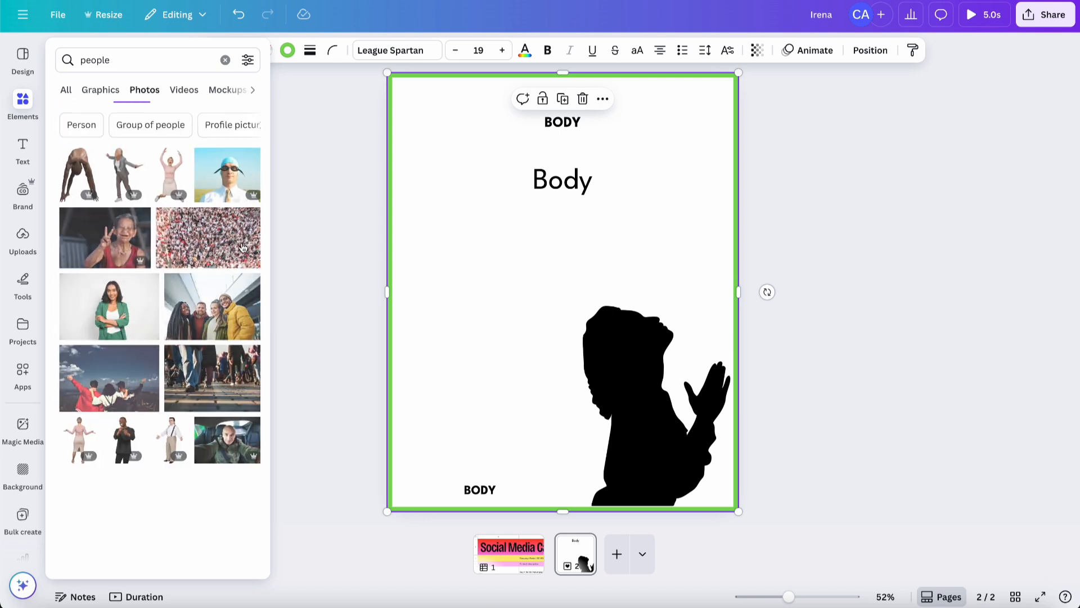
{"action": "left_click", "coordinate": [129, 304]}
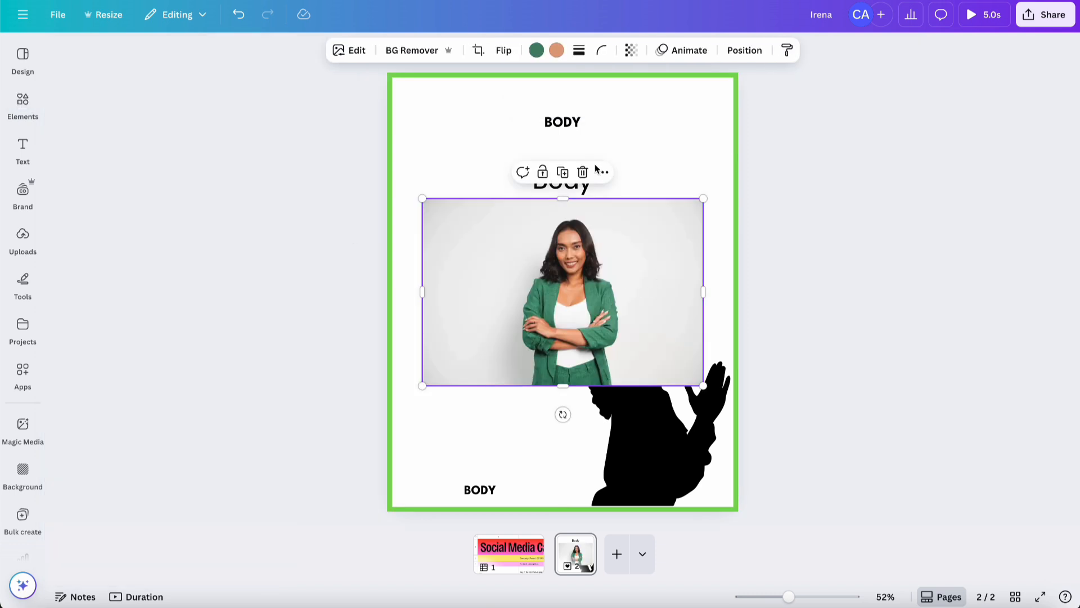
{"action": "left_click", "coordinate": [428, 50]}
Step: Delete the silhouette and fit the woman's photo into the page's lower-right corner, cropping its empty sides
{"action": "left_click", "coordinate": [657, 443]}
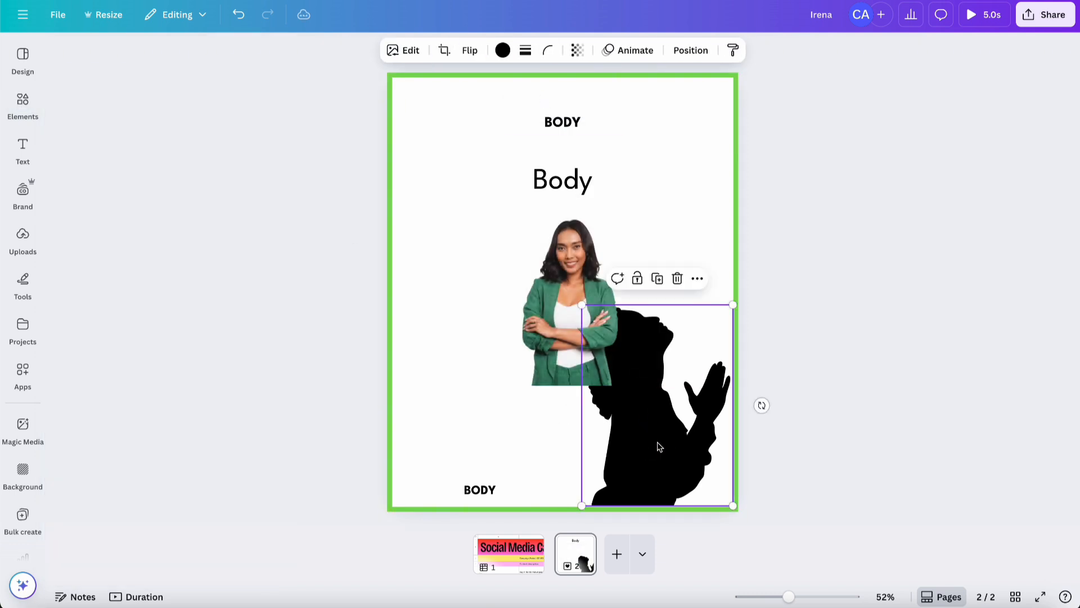
{"action": "key", "text": "Delete"}
{"action": "left_click", "coordinate": [595, 324]}
{"action": "left_click_drag", "start_coordinate": [595, 324], "coordinate": [653, 445]}
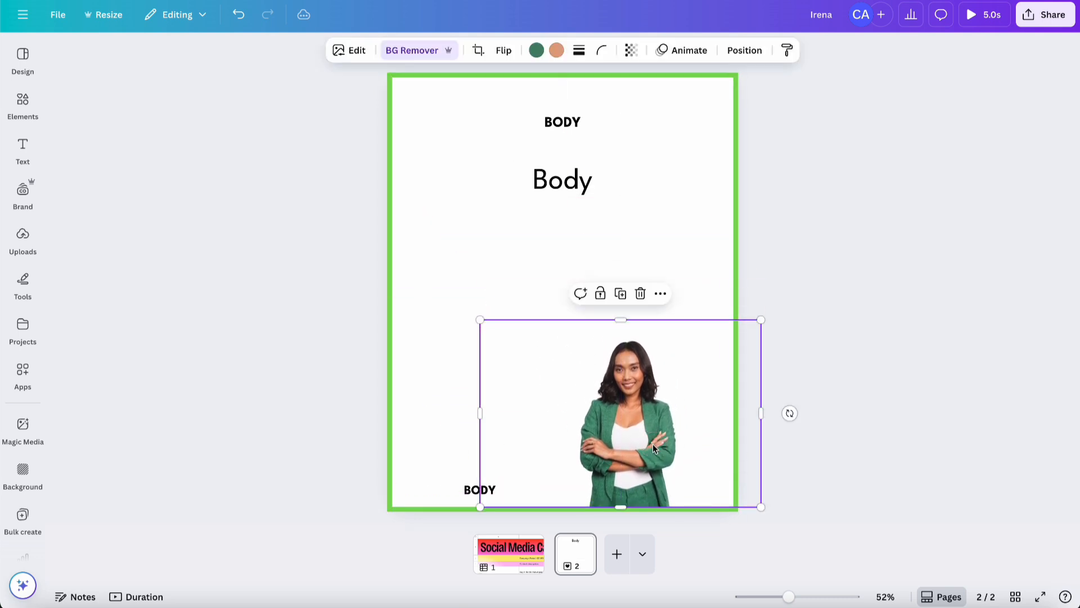
{"action": "left_click_drag", "start_coordinate": [761, 412], "coordinate": [731, 415]}
{"action": "left_click_drag", "start_coordinate": [480, 415], "coordinate": [540, 415]}
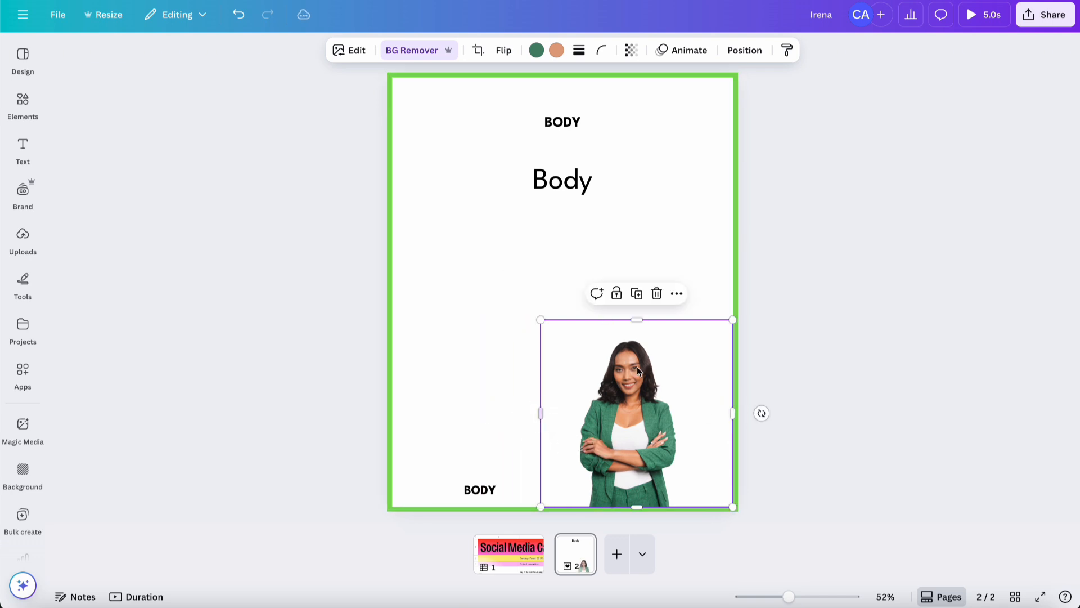
Step: Try to connect the woman's photo to a data field through its element options
{"action": "left_click", "coordinate": [676, 293]}
{"action": "scroll", "coordinate": [728, 441], "scroll_direction": "down", "scroll_amount": 3}
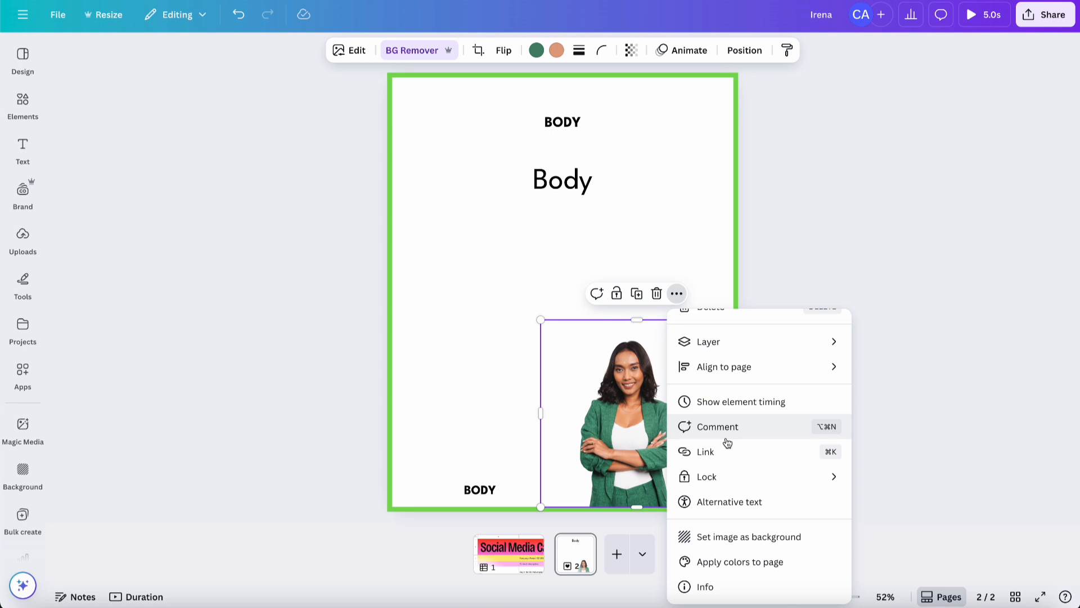
{"action": "mouse_move", "coordinate": [760, 367]}
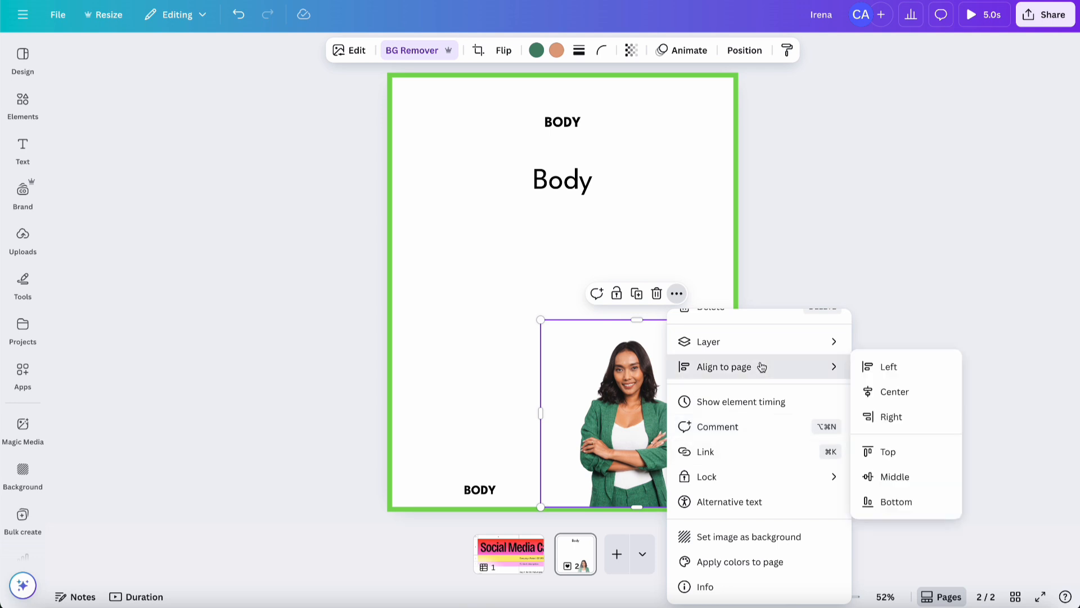
{"action": "mouse_move", "coordinate": [745, 473]}
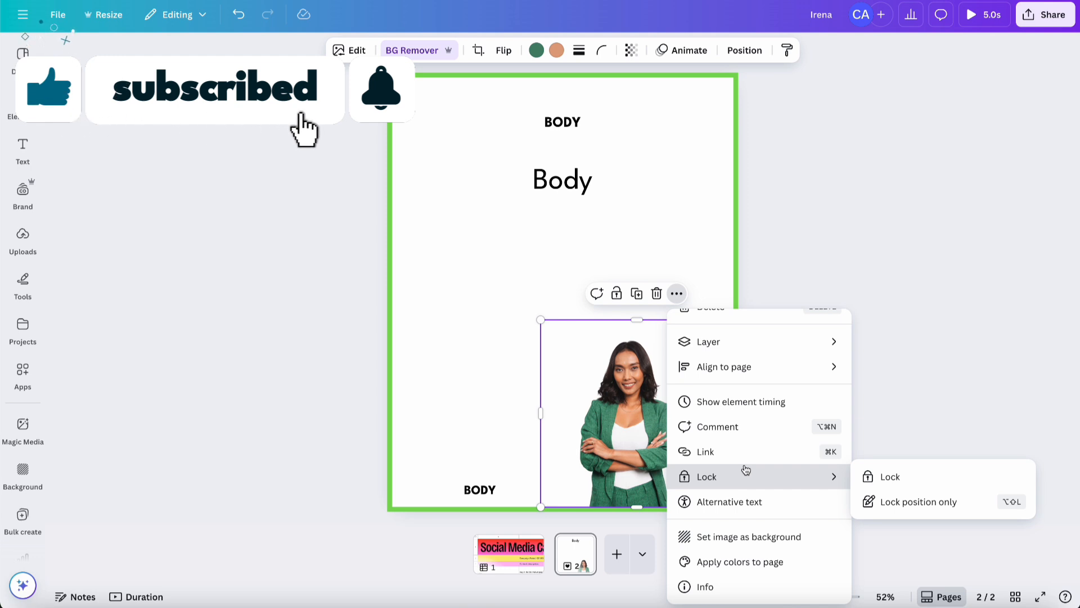
{"action": "scroll", "coordinate": [745, 470], "scroll_direction": "up", "scroll_amount": 1}
{"action": "scroll", "coordinate": [745, 469], "scroll_direction": "up", "scroll_amount": 3}
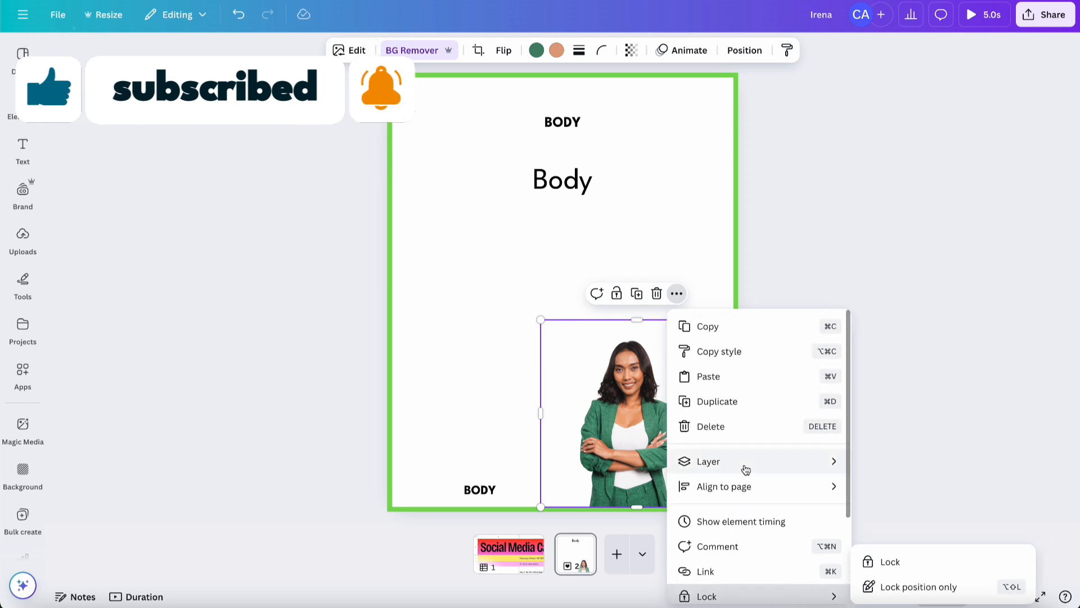
Step: Return to the Bulk create app and open its advanced output options
{"action": "left_click", "coordinate": [24, 343]}
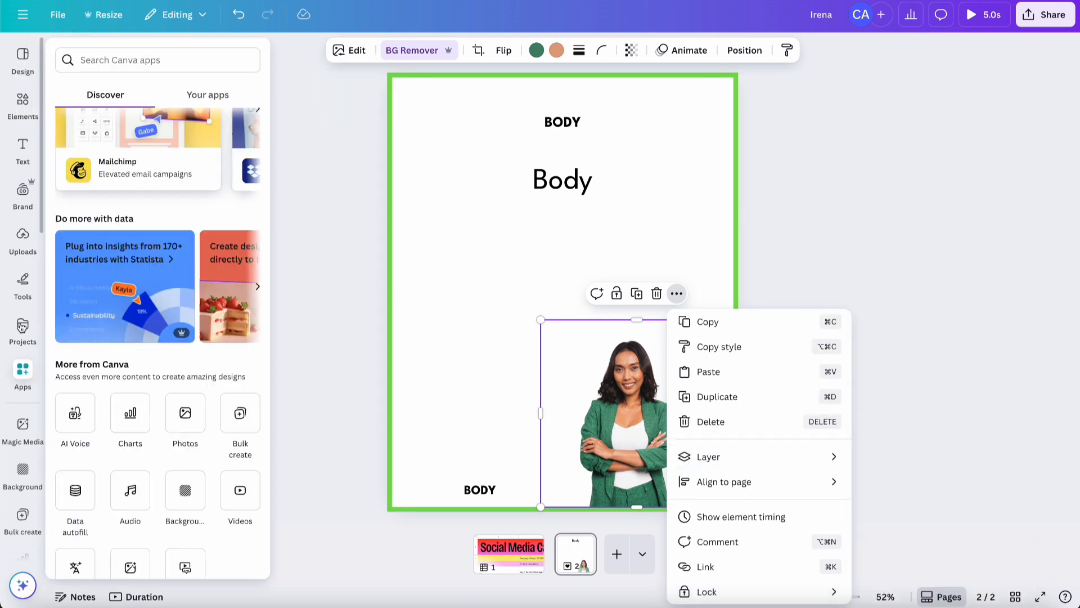
{"action": "scroll", "coordinate": [24, 376], "scroll_direction": "down", "scroll_amount": 1}
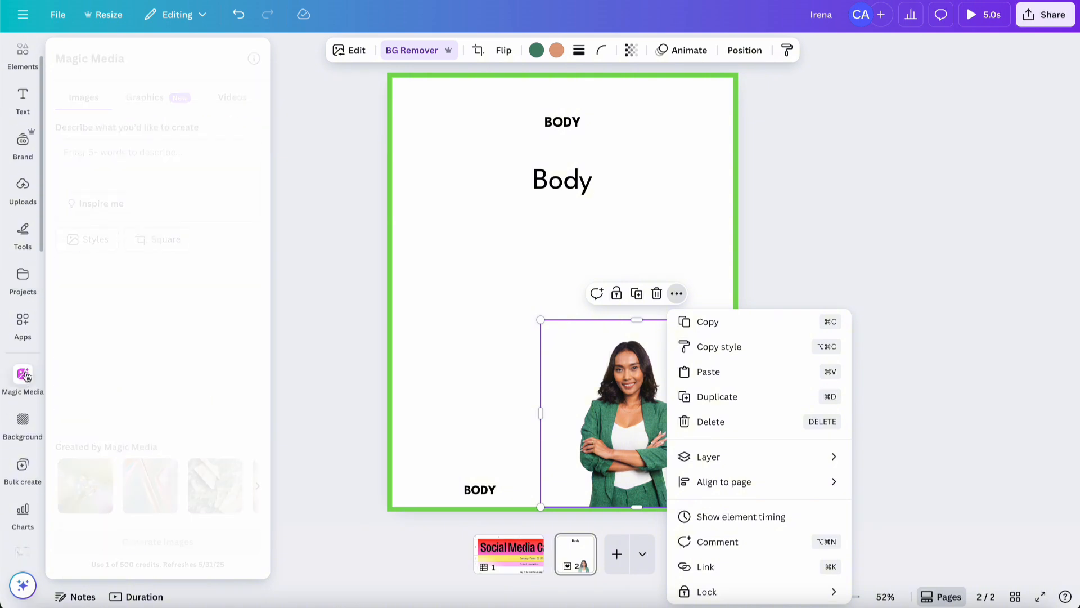
{"action": "left_click", "coordinate": [22, 467]}
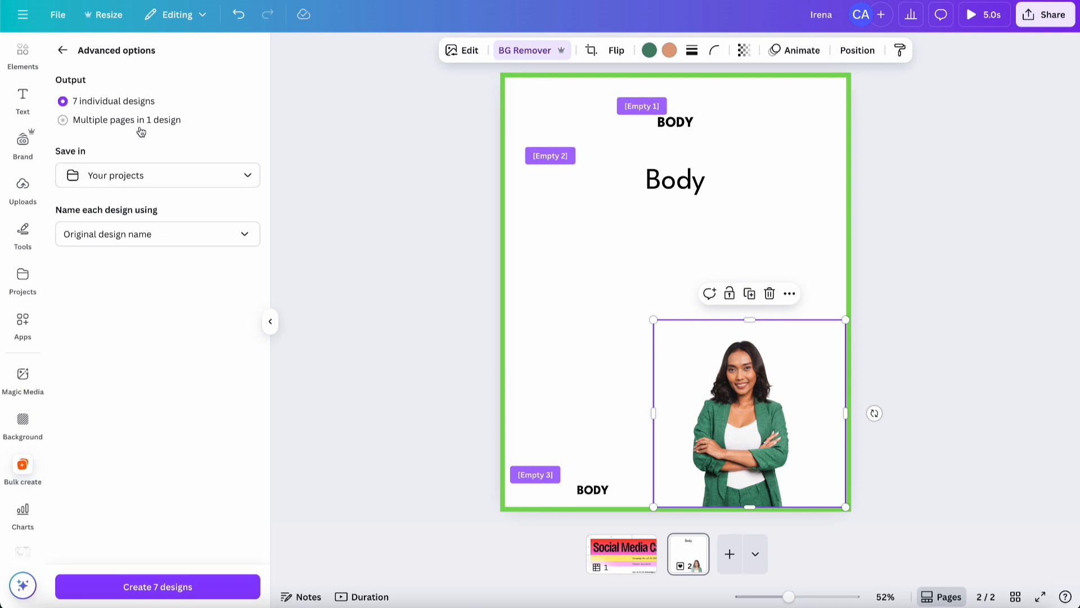
Step: Set the bulk output to multiple pages in 1 design and return to the data connection settings
{"action": "left_click", "coordinate": [118, 122]}
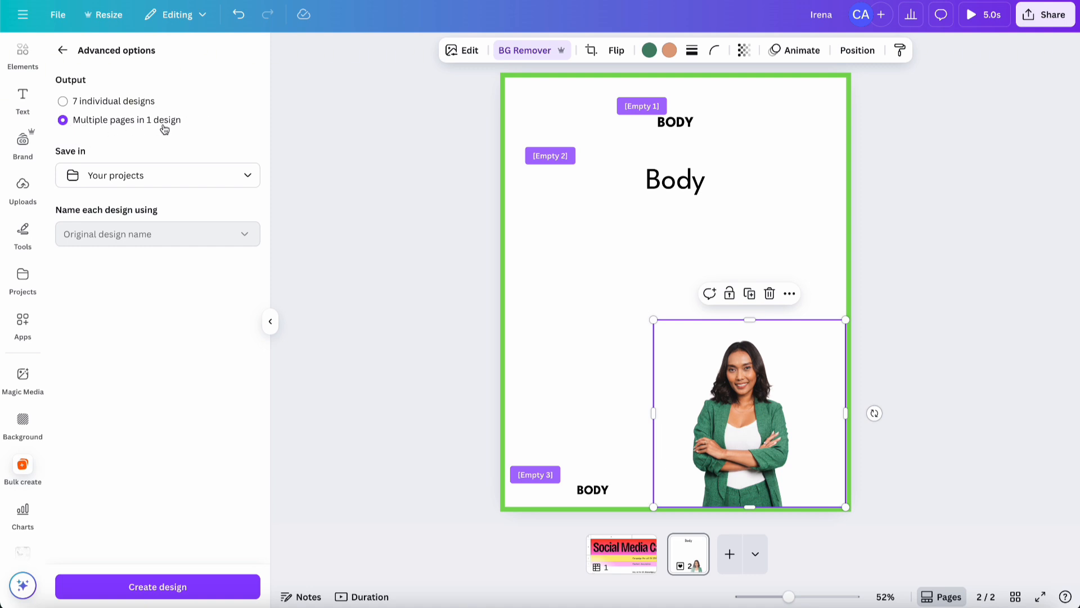
{"action": "left_click", "coordinate": [63, 51]}
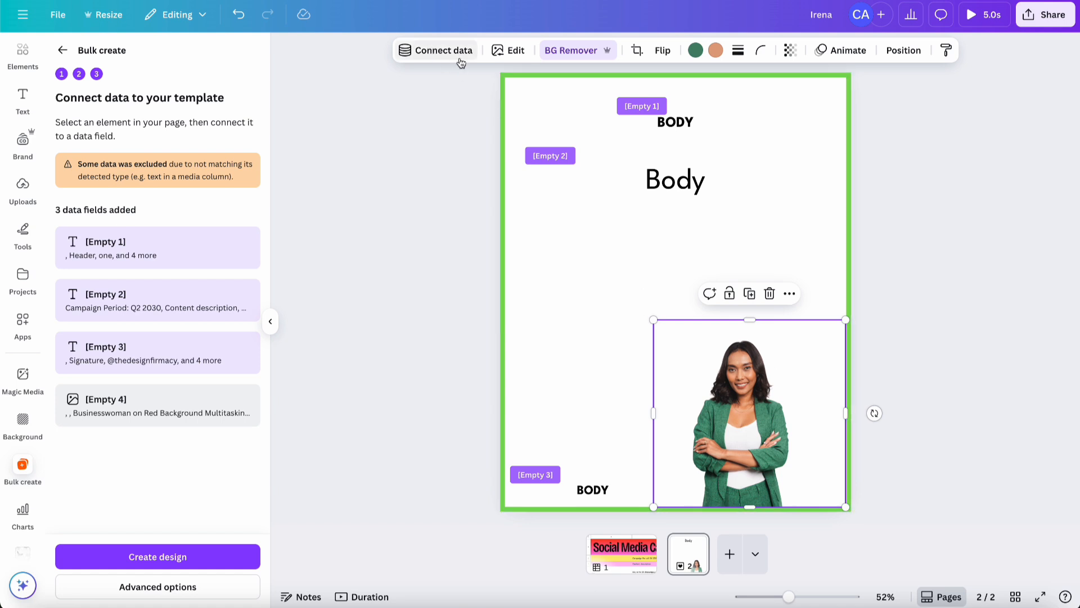
Step: Connect the woman's photo to the [Empty 4] image data field
{"action": "left_click", "coordinate": [789, 293]}
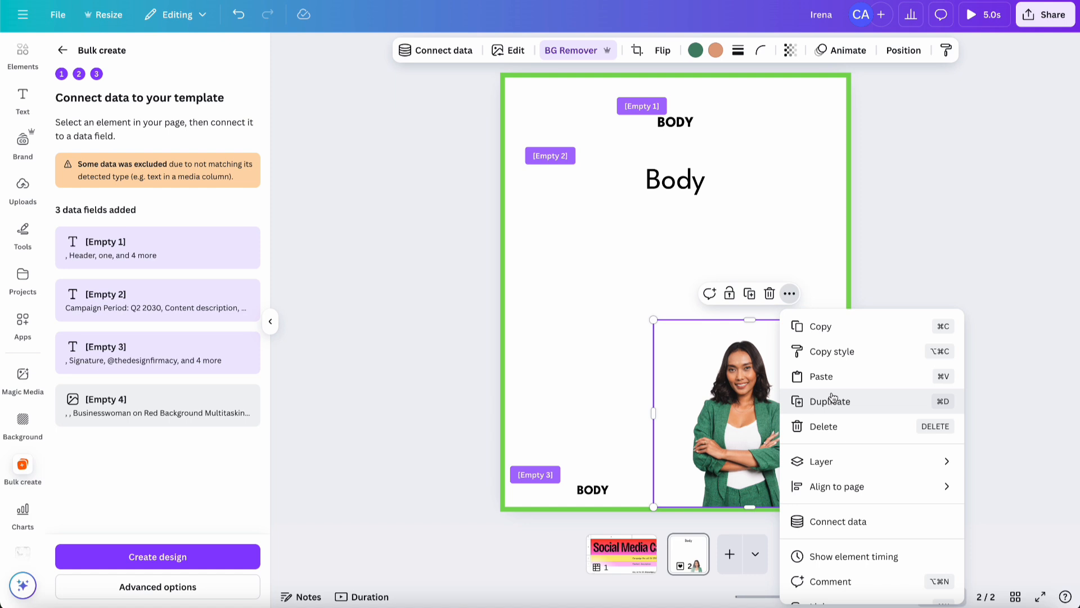
{"action": "mouse_move", "coordinate": [846, 460]}
{"action": "scroll", "coordinate": [848, 462], "scroll_direction": "down", "scroll_amount": 3}
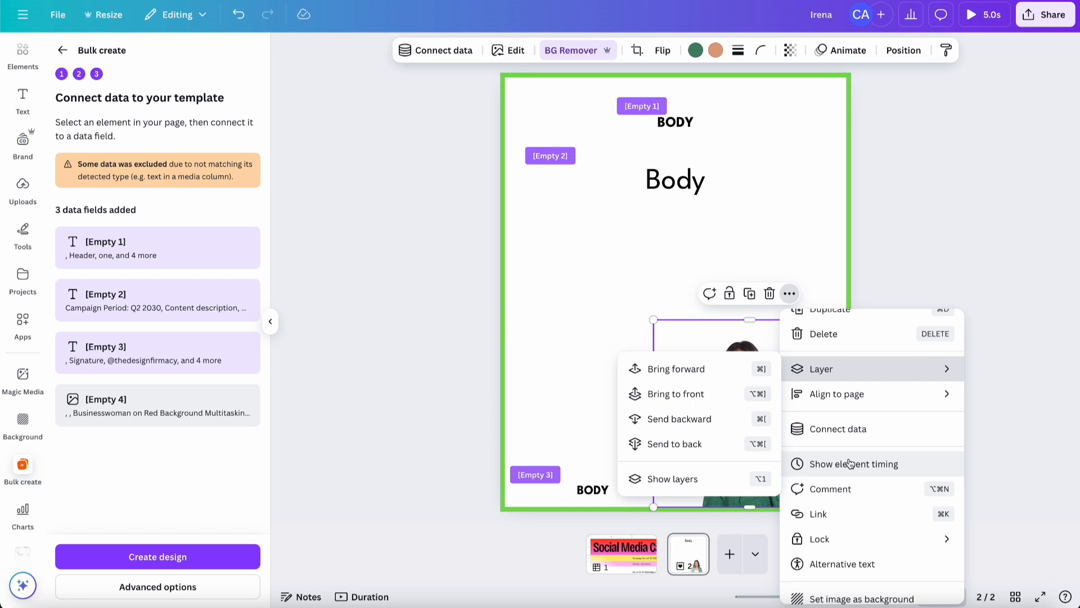
{"action": "scroll", "coordinate": [849, 462], "scroll_direction": "down", "scroll_amount": 2}
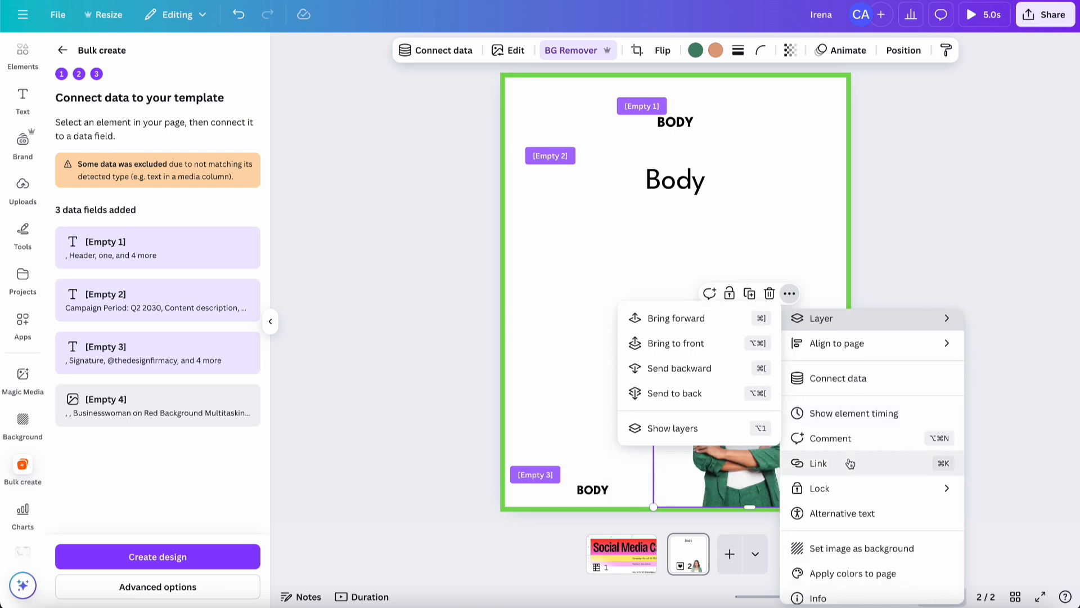
{"action": "left_click", "coordinate": [838, 382]}
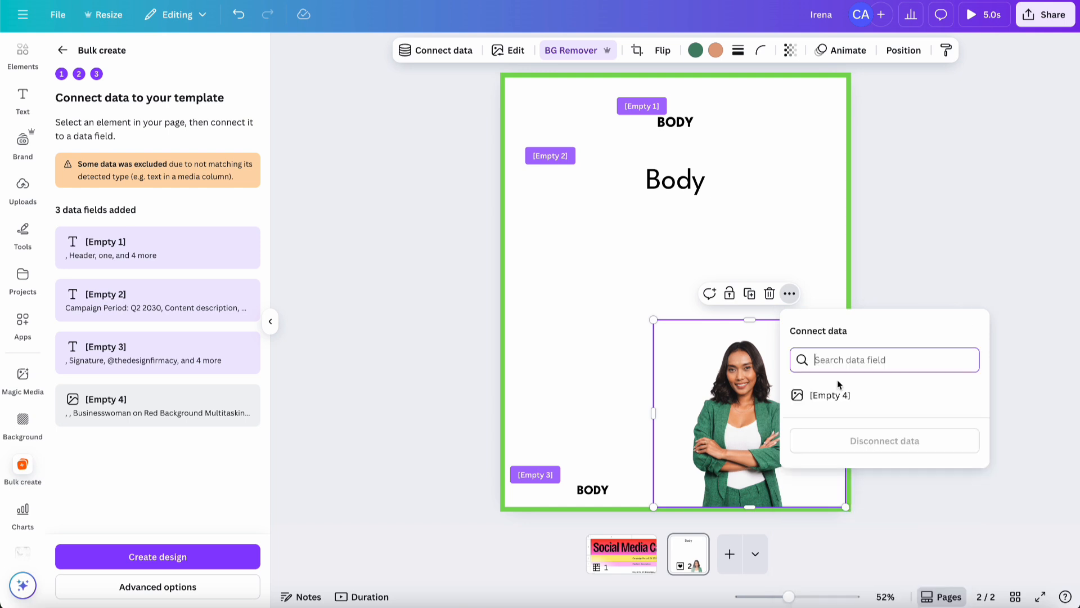
{"action": "left_click", "coordinate": [840, 397]}
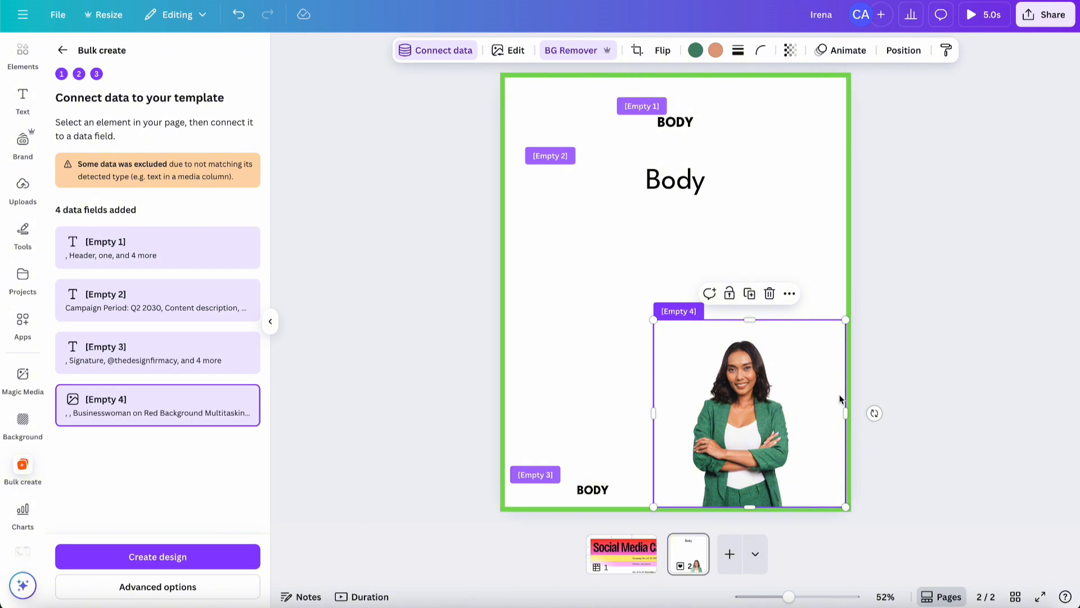
Step: Create the bulk design from the connected data and open the generated design from the projects folder
{"action": "left_click", "coordinate": [180, 557]}
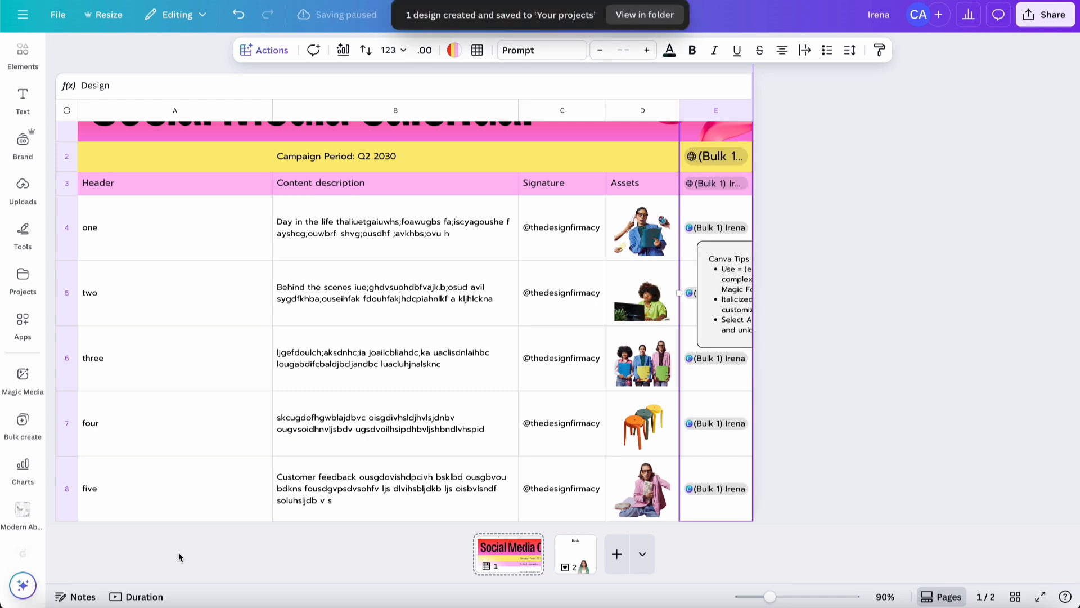
{"action": "left_click", "coordinate": [644, 15]}
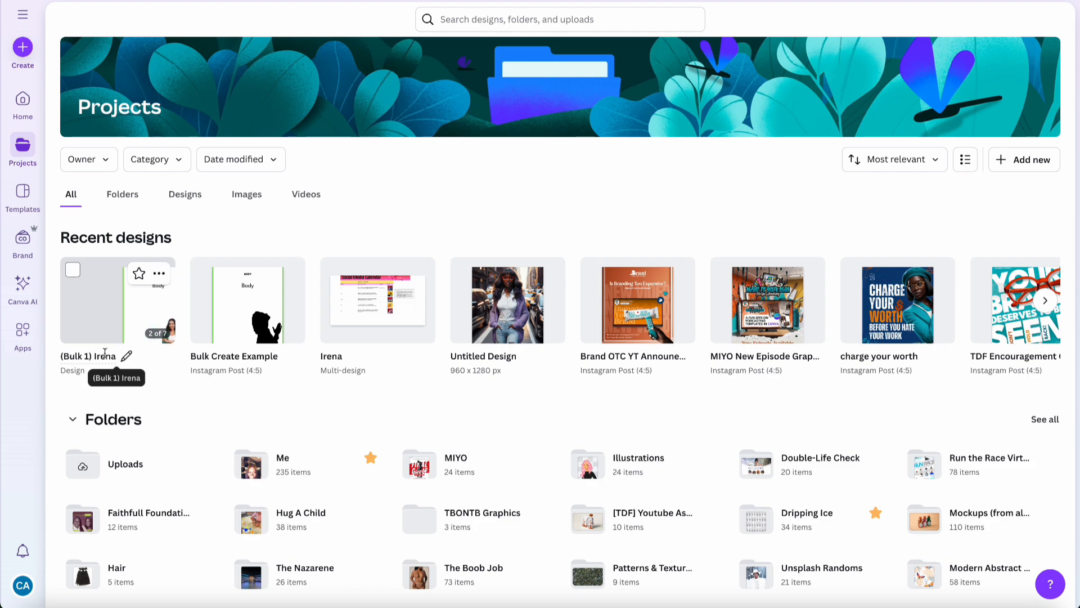
{"action": "left_click", "coordinate": [110, 325]}
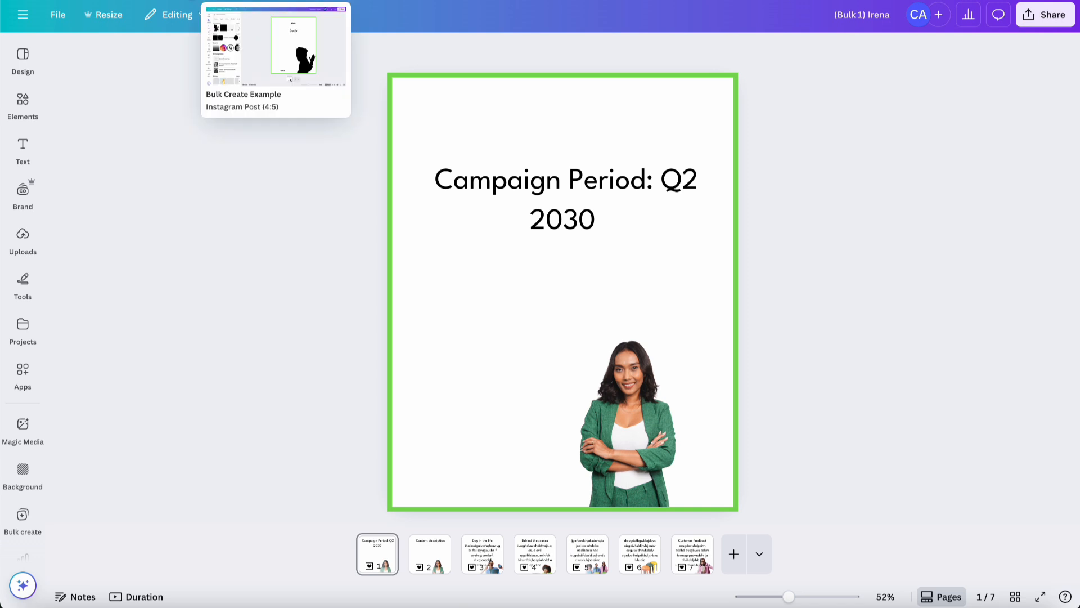
Step: Compare the Social Media Calendar sheet's rows with the first two pages of the generated design
{"action": "left_click", "coordinate": [161, 1]}
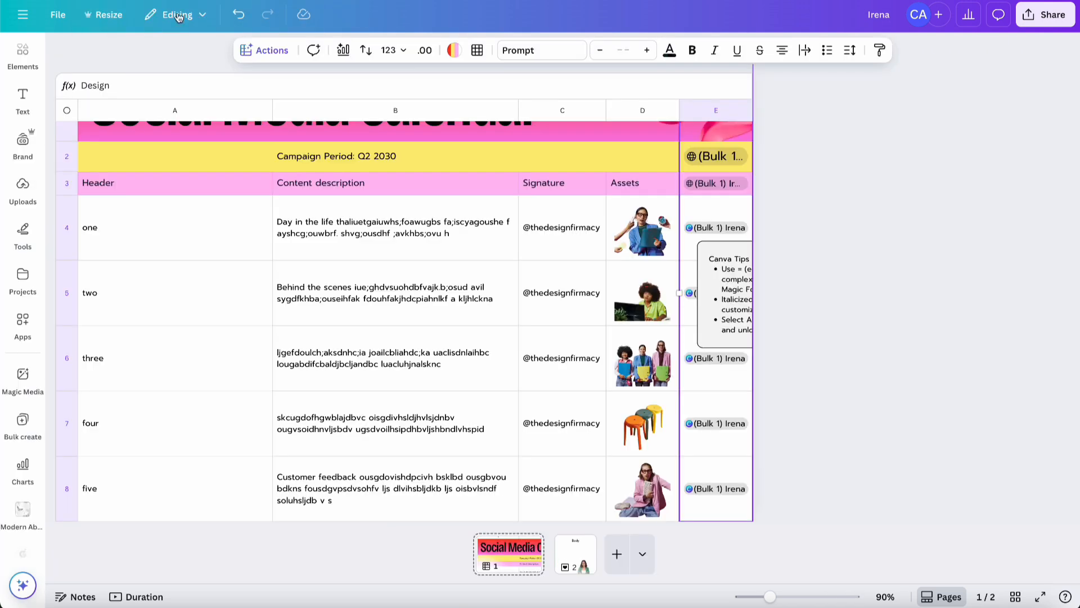
{"action": "left_click_drag", "start_coordinate": [106, 228], "coordinate": [590, 404]}
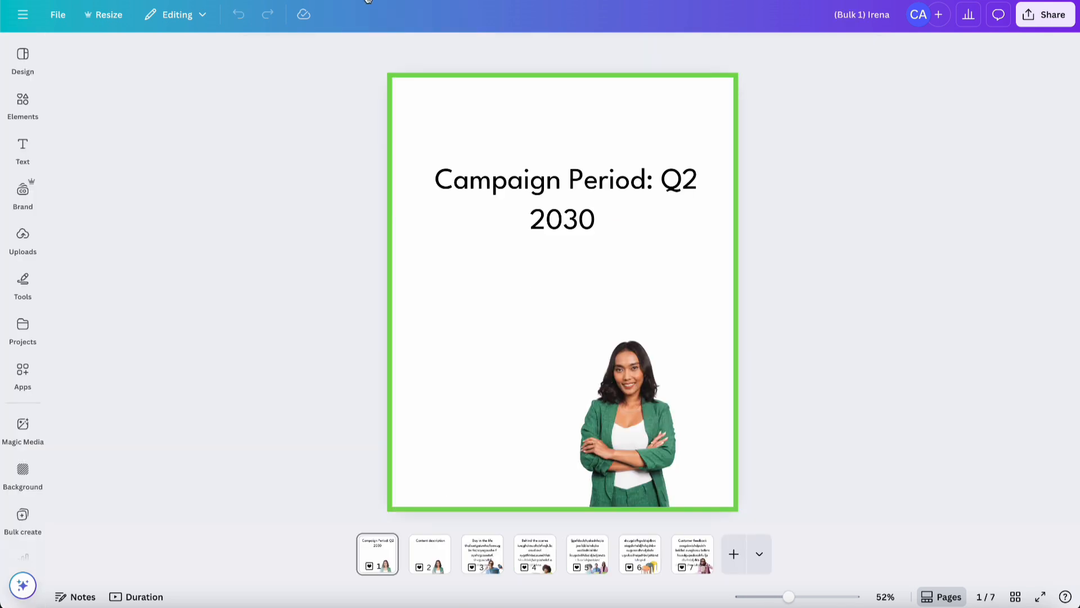
{"action": "left_click", "coordinate": [430, 554]}
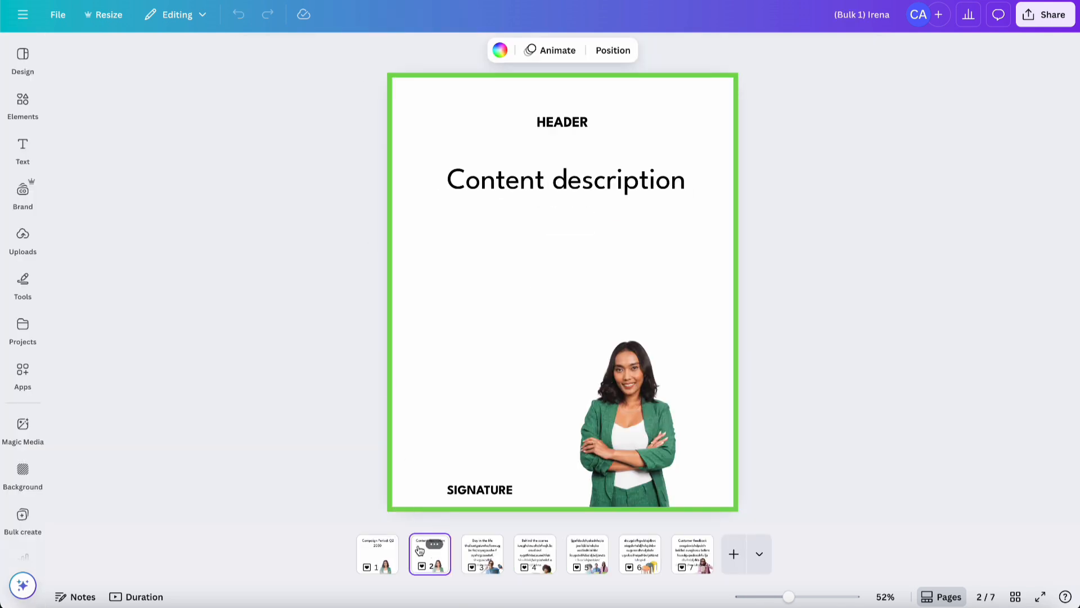
Step: Set the font size of the description text on page 3, headed ONE, to 42
{"action": "left_click", "coordinate": [490, 563]}
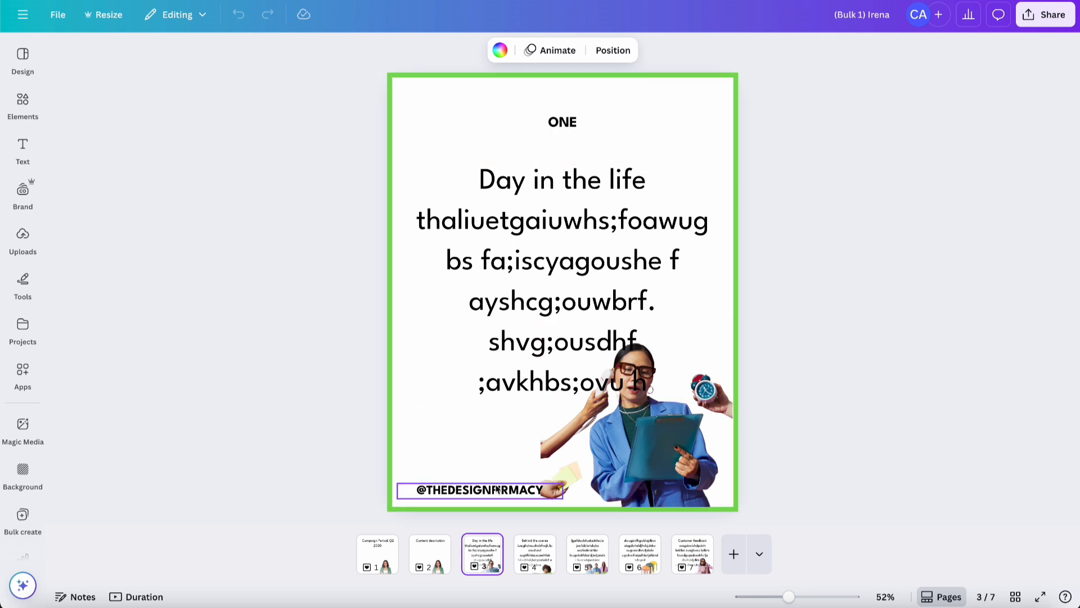
{"action": "left_click", "coordinate": [537, 240]}
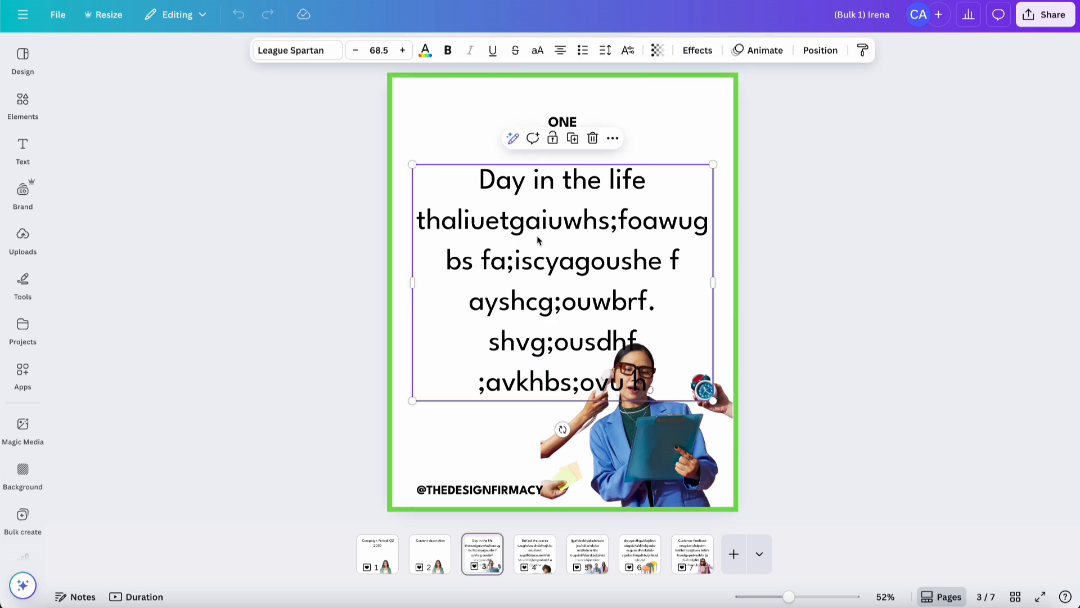
{"action": "left_click", "coordinate": [377, 51]}
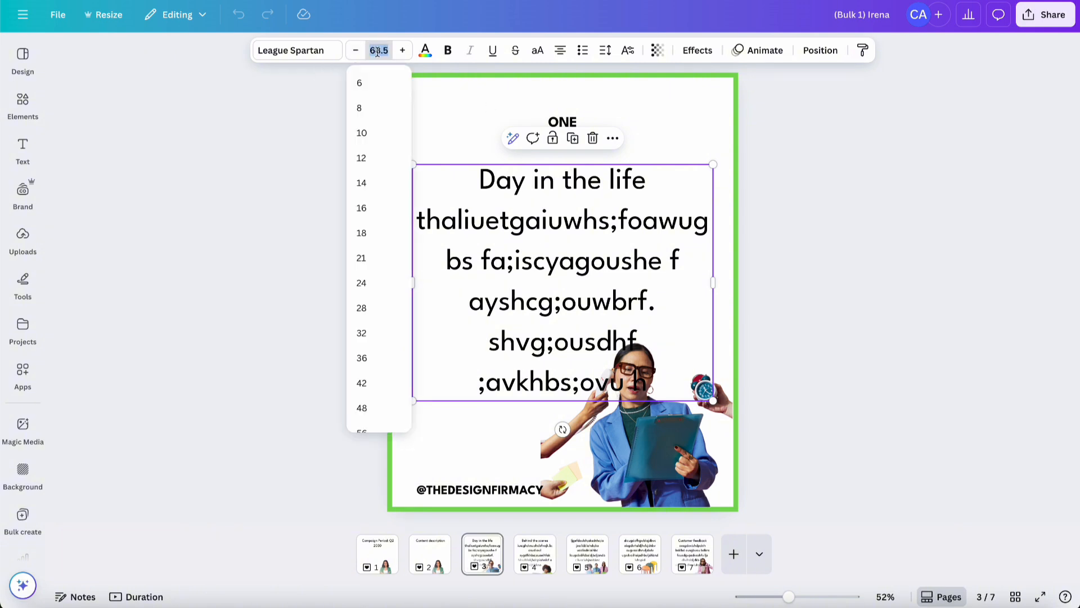
{"action": "scroll", "coordinate": [373, 308], "scroll_direction": "down", "scroll_amount": 3}
{"action": "left_click", "coordinate": [367, 335]}
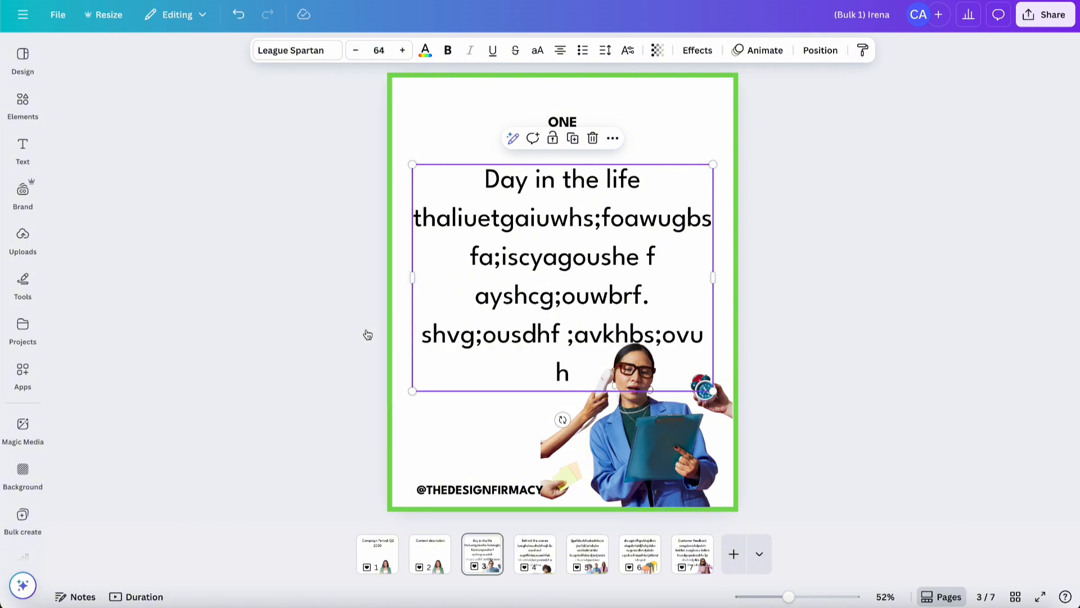
{"action": "left_click", "coordinate": [378, 50]}
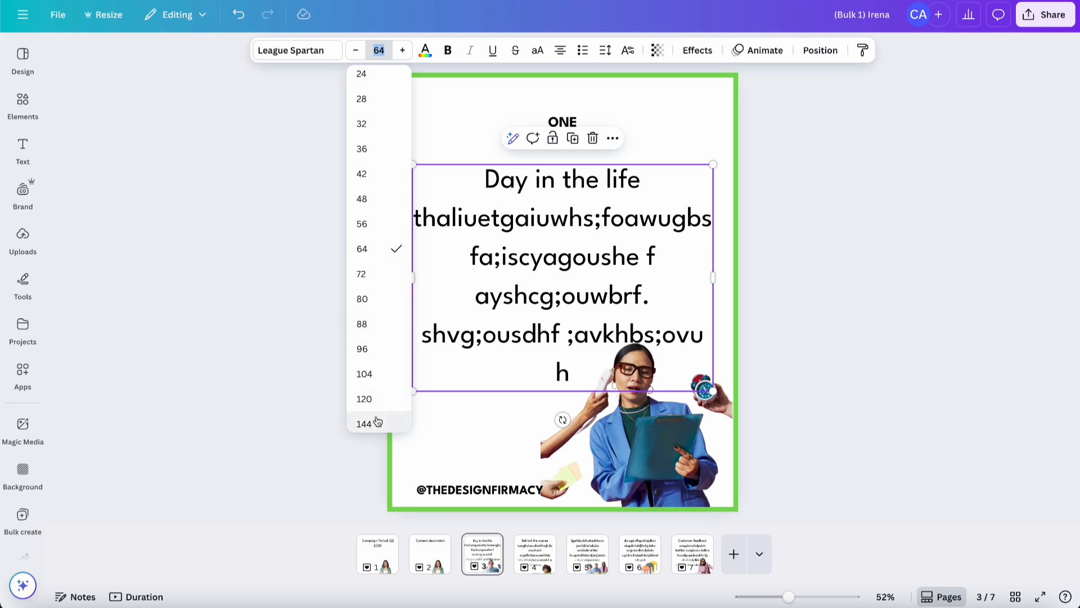
{"action": "left_click", "coordinate": [362, 174]}
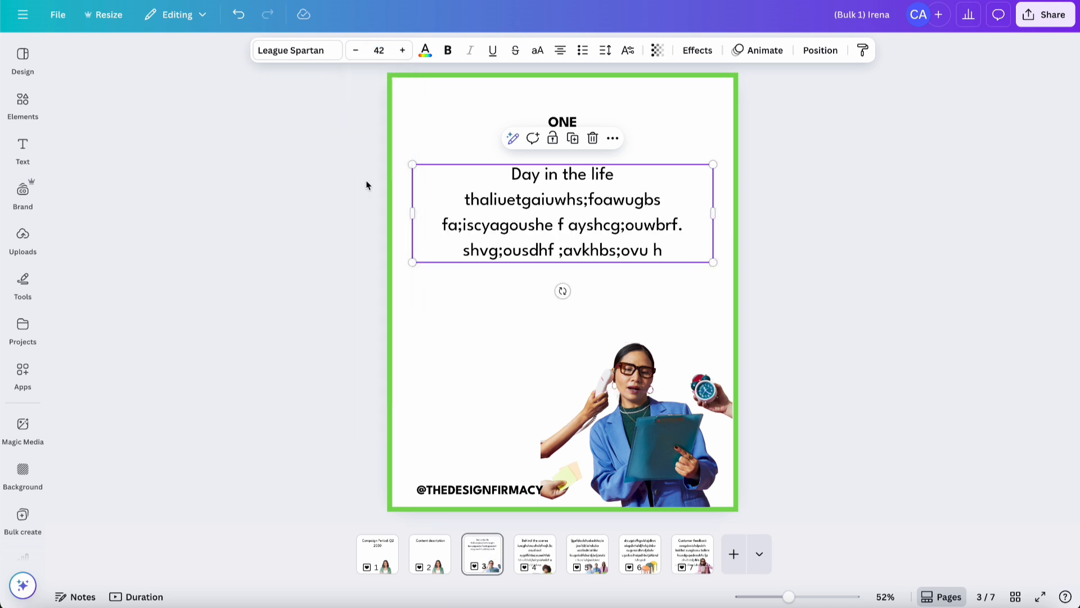
{"action": "left_click", "coordinate": [811, 262]}
Step: Review the generated pages 4 to 7, headed TWO to FIVE, for text and image placement
{"action": "left_click", "coordinate": [542, 559]}
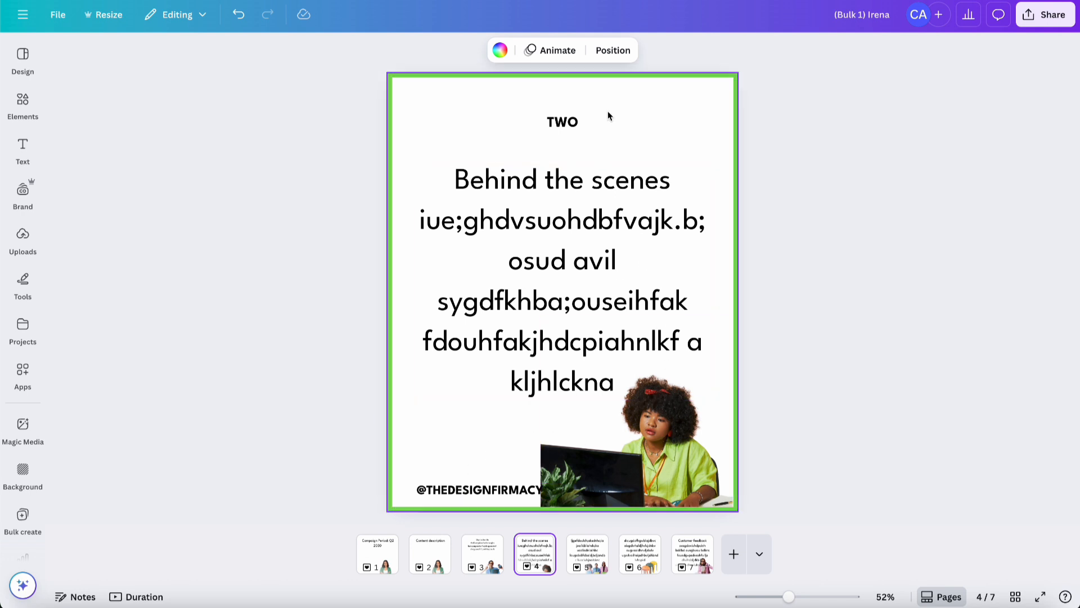
{"action": "left_click", "coordinate": [587, 568]}
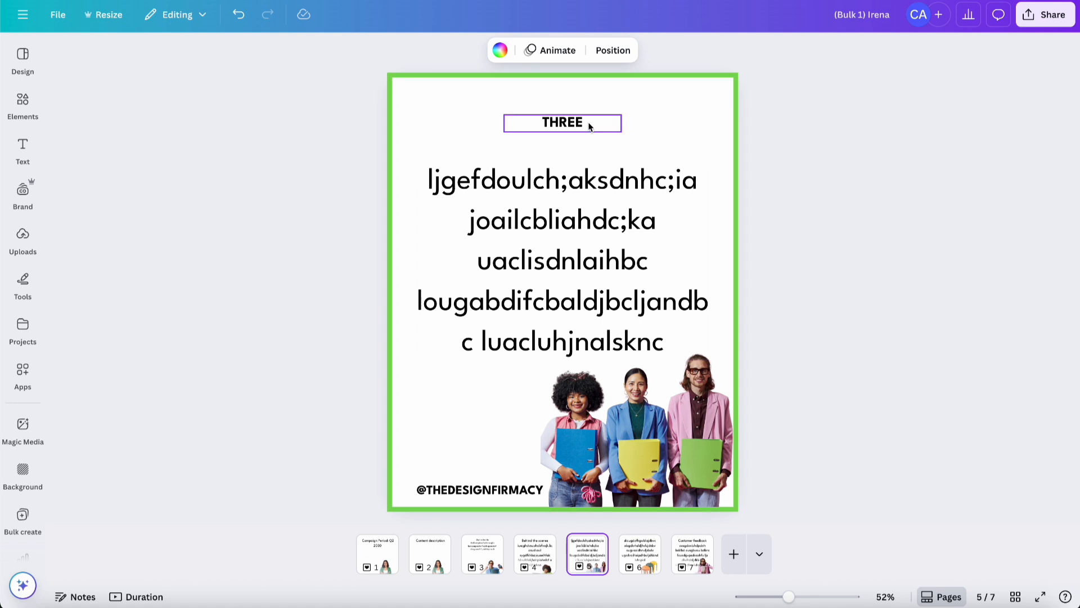
{"action": "left_click", "coordinate": [645, 564]}
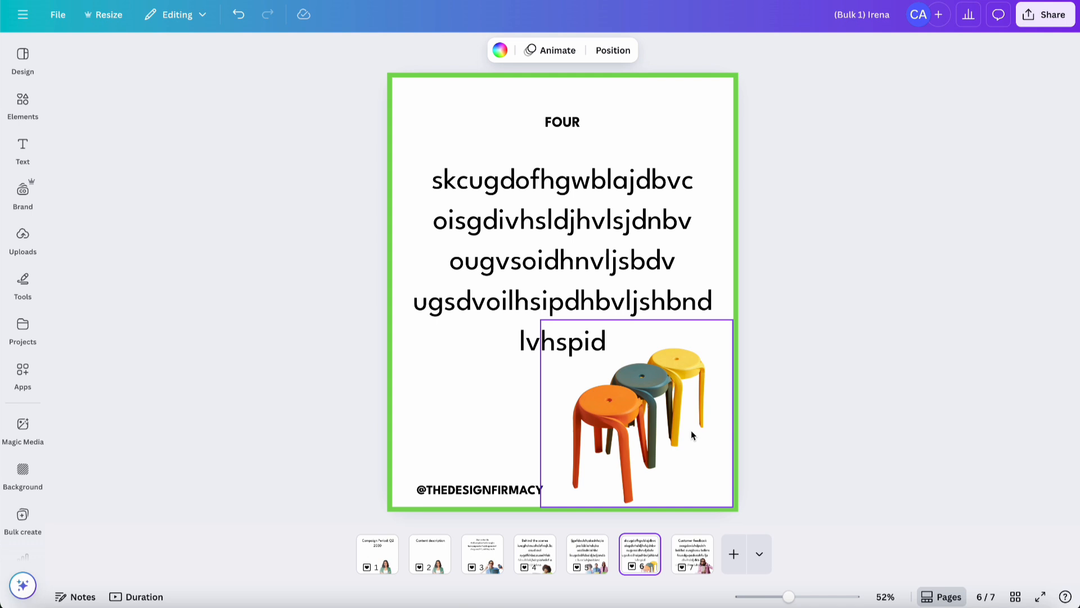
{"action": "left_click", "coordinate": [690, 566]}
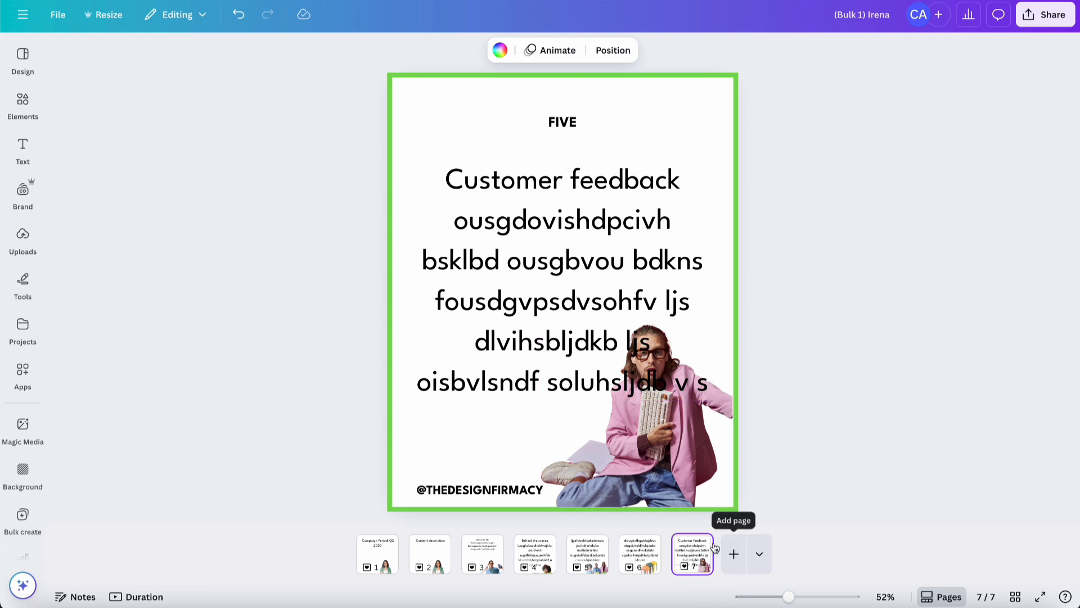
Step: Duplicate the page headed ONE three times, checking the calendar sheet's content rows in between
{"action": "left_click", "coordinate": [483, 555]}
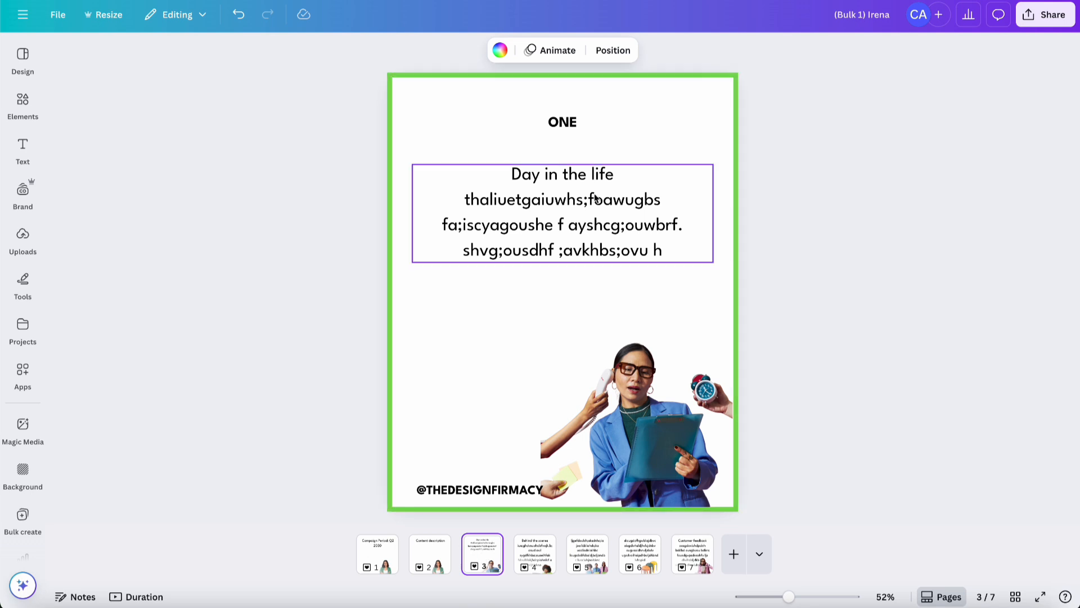
{"action": "left_click", "coordinate": [487, 544]}
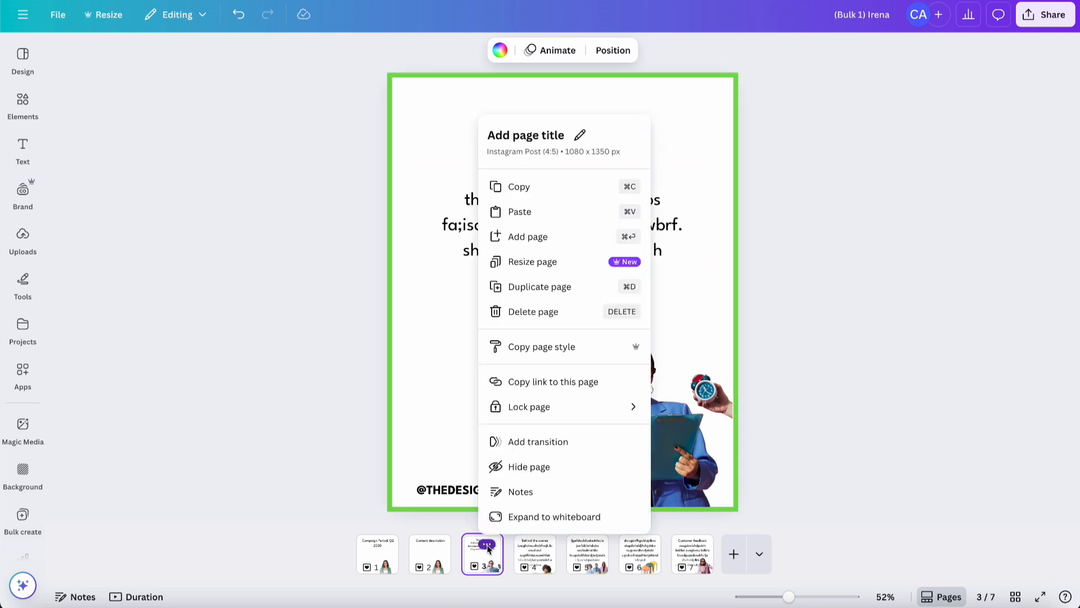
{"action": "left_click", "coordinate": [525, 288]}
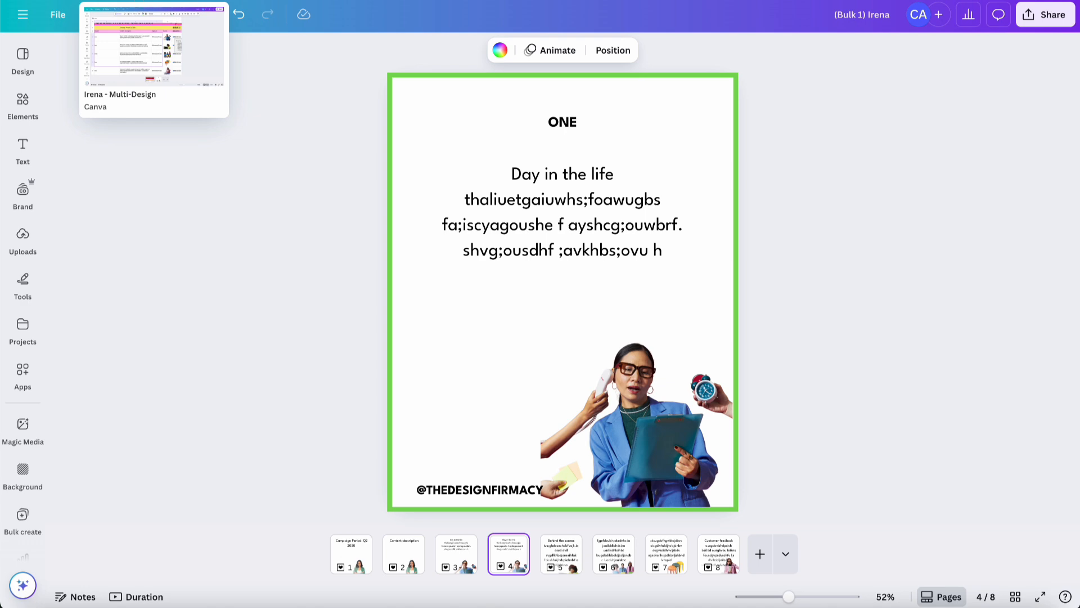
{"action": "left_click", "coordinate": [130, 1]}
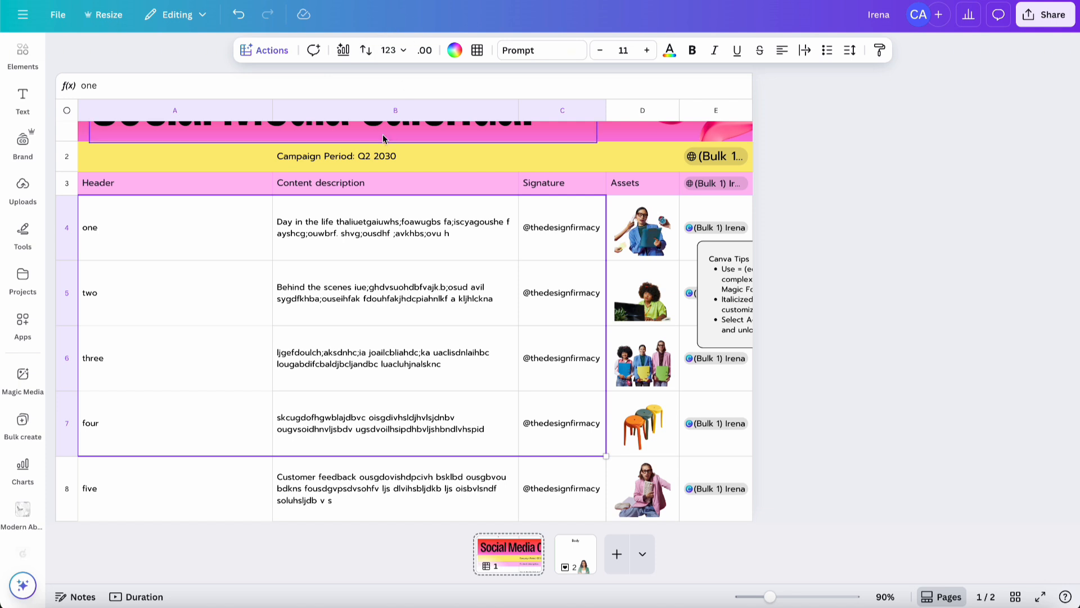
{"action": "left_click", "coordinate": [387, 2]}
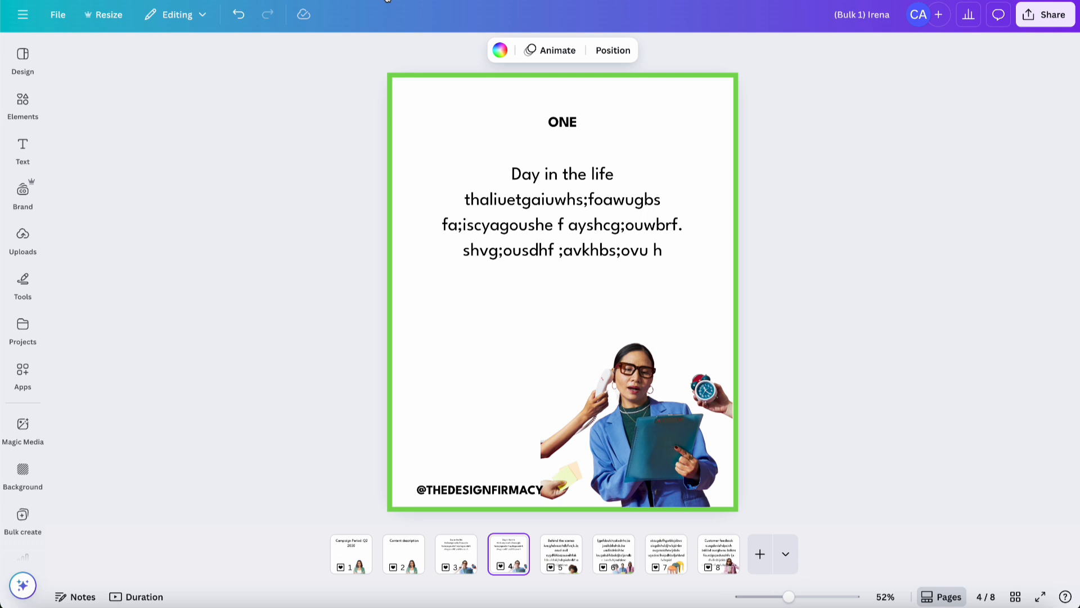
{"action": "mouse_move", "coordinate": [500, 555]}
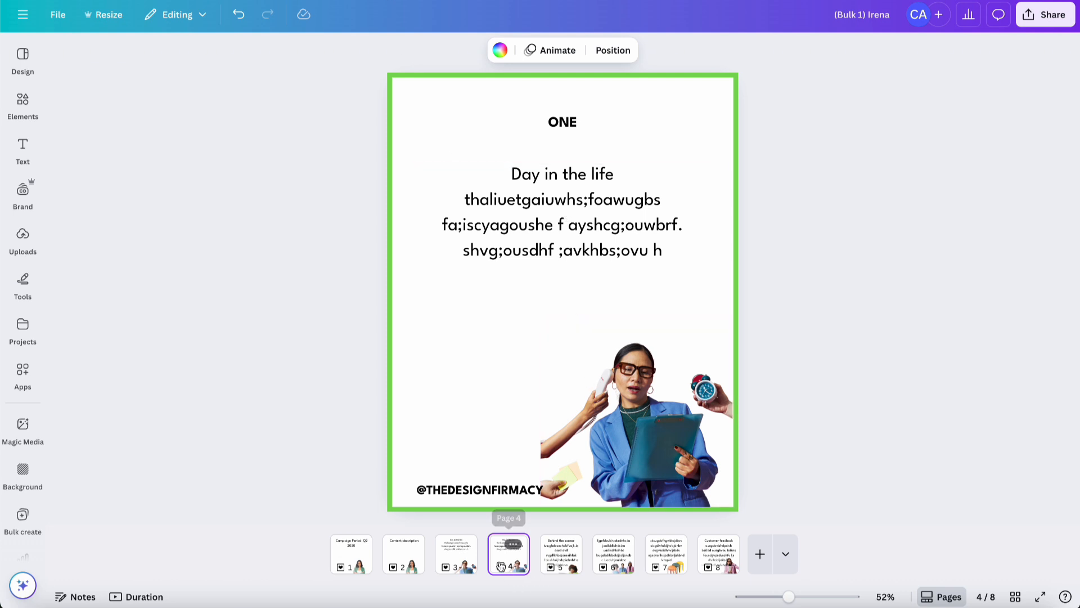
{"action": "key", "text": "super+d"}
{"action": "key", "text": "super+d"}
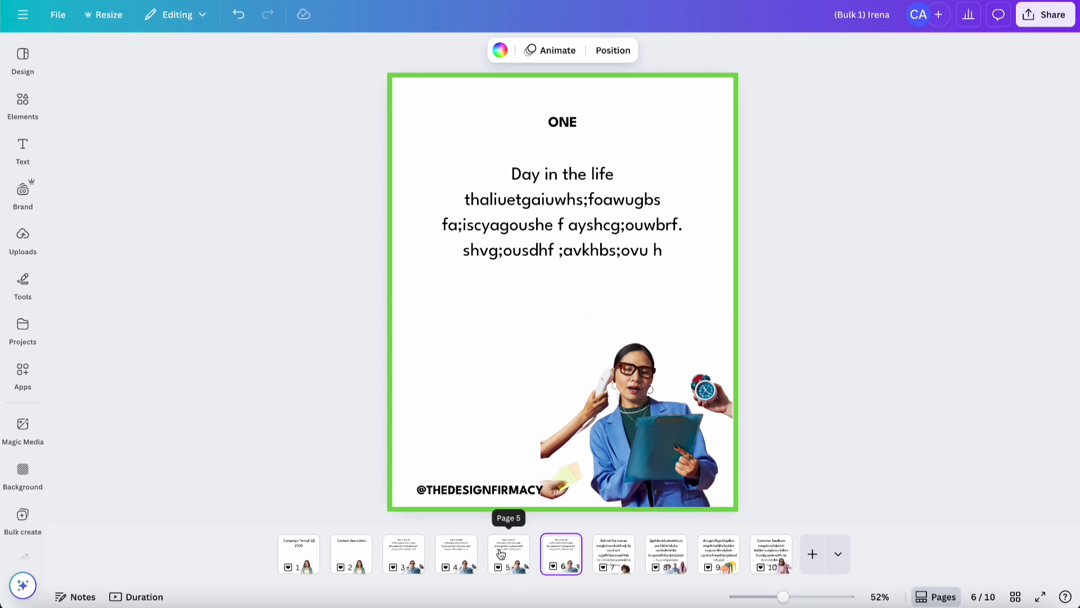
Step: Extend the description on page 4 by appending two more copies of its own text
{"action": "left_click", "coordinate": [459, 558]}
{"action": "double_click", "coordinate": [553, 237]}
{"action": "key", "text": "ctrl+c"}
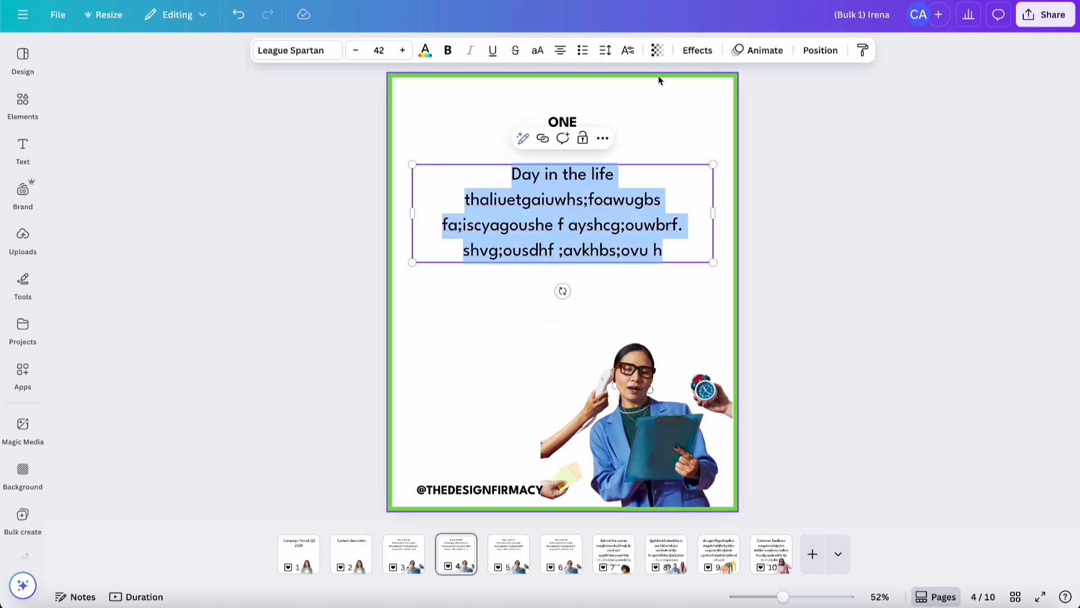
{"action": "left_click", "coordinate": [668, 256]}
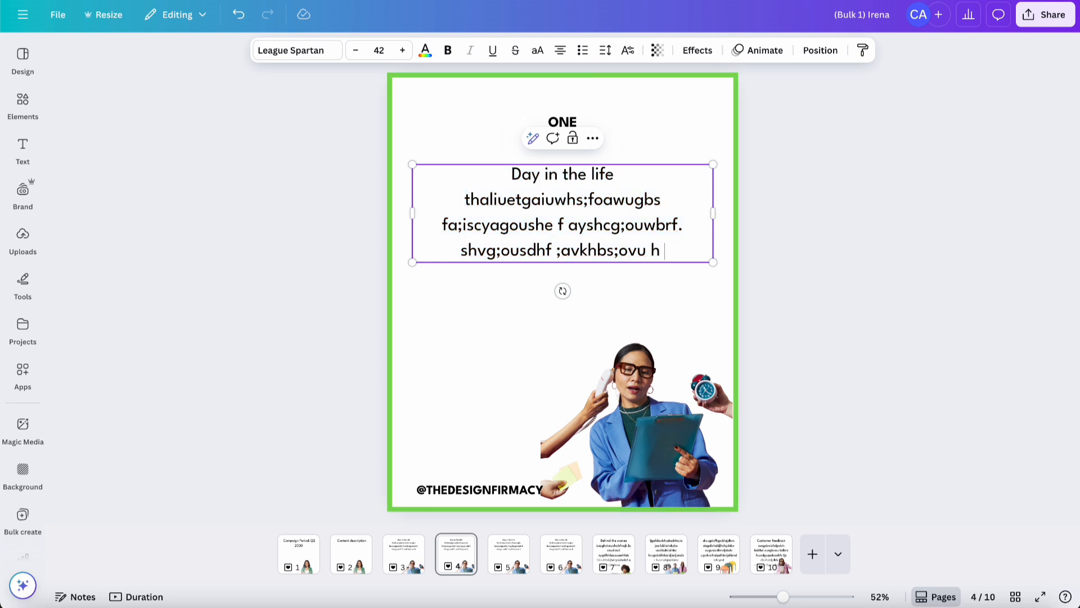
{"action": "key", "text": "ctrl+v"}
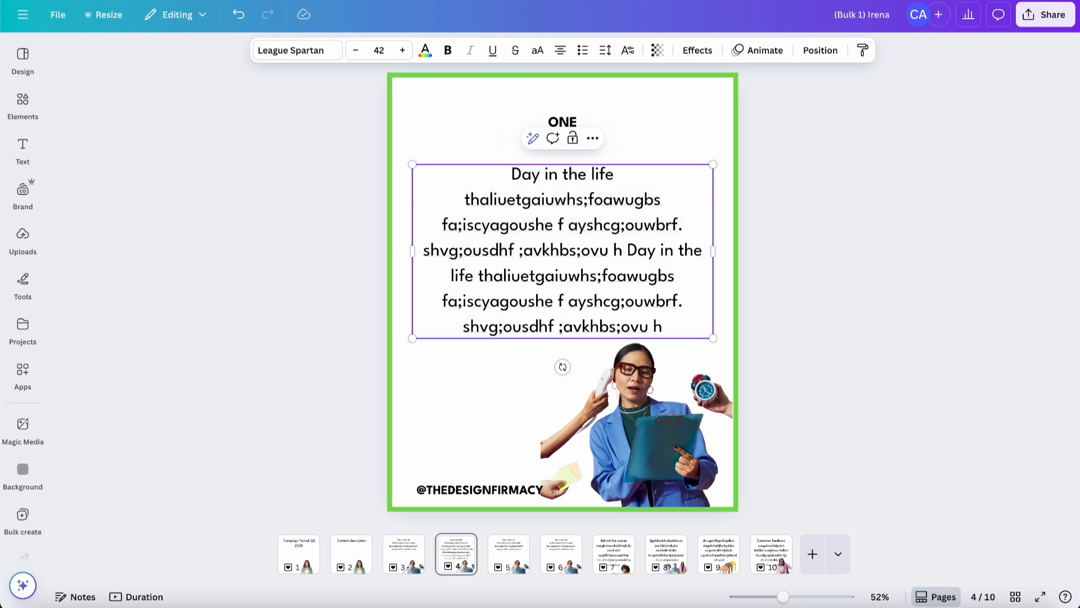
{"action": "key", "text": "ctrl+v"}
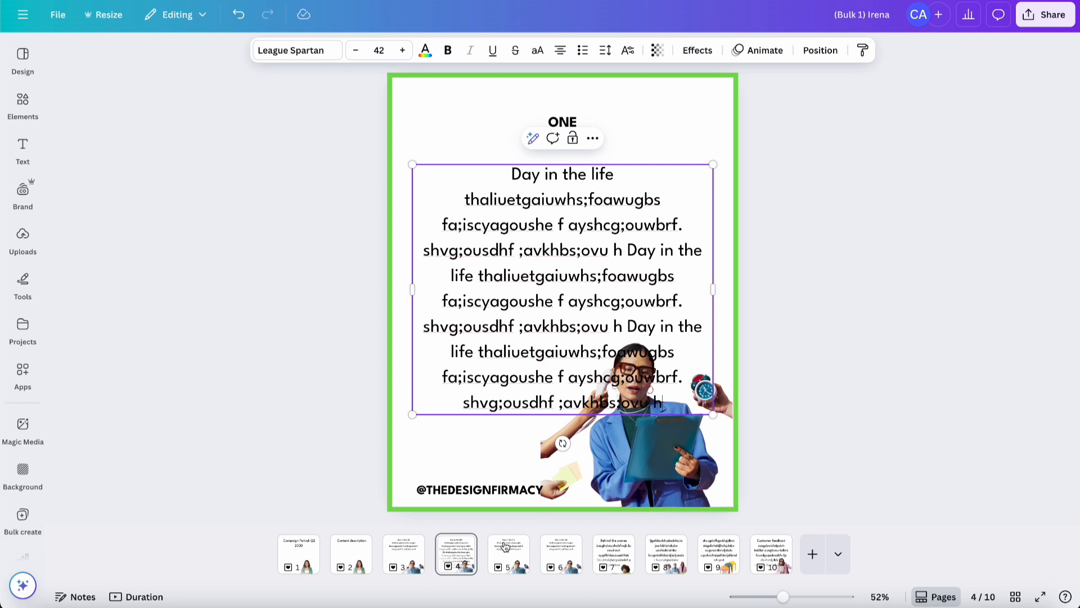
Step: Set the description text box on page 5 to anchor at its middle
{"action": "left_click", "coordinate": [504, 545]}
{"action": "left_click", "coordinate": [561, 185]}
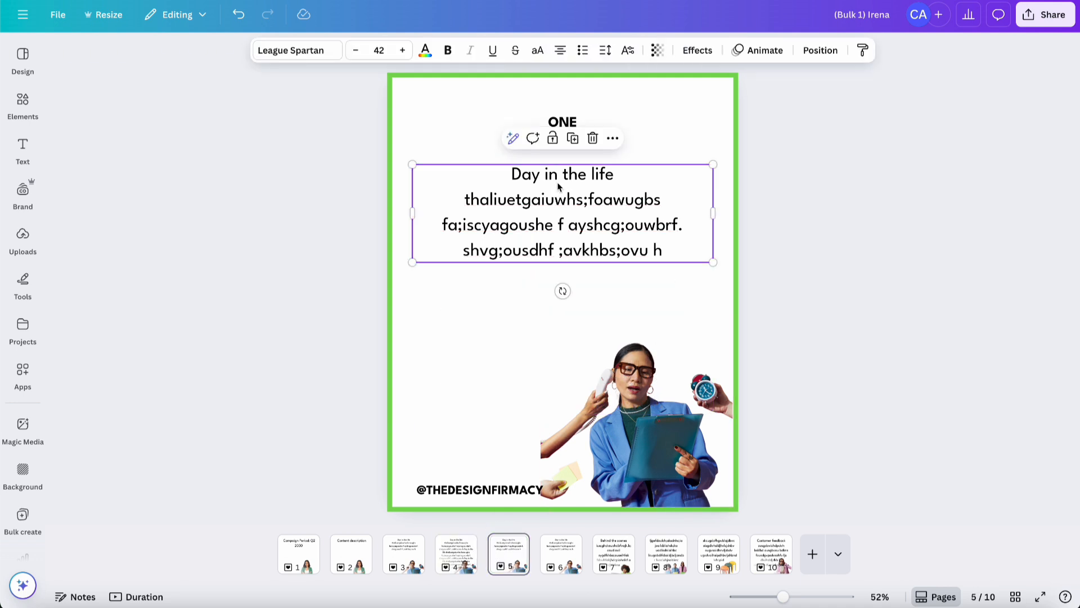
{"action": "left_click", "coordinate": [607, 52]}
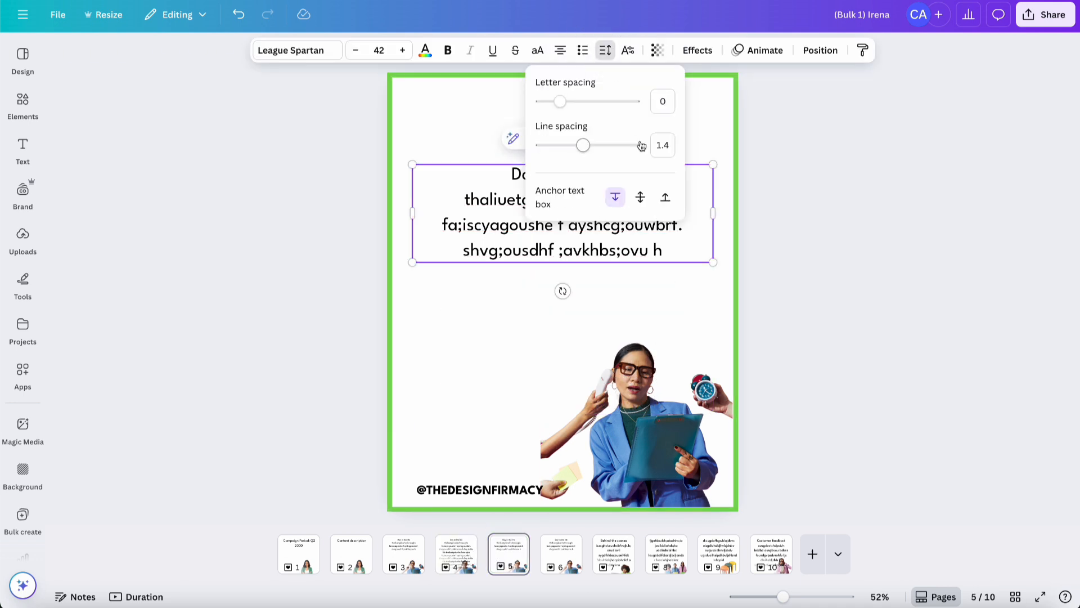
Step: Extend the description on page 5 by appending two more copies of its own text
{"action": "left_click", "coordinate": [635, 249]}
{"action": "key", "text": "ctrl+c"}
{"action": "left_click", "coordinate": [677, 250]}
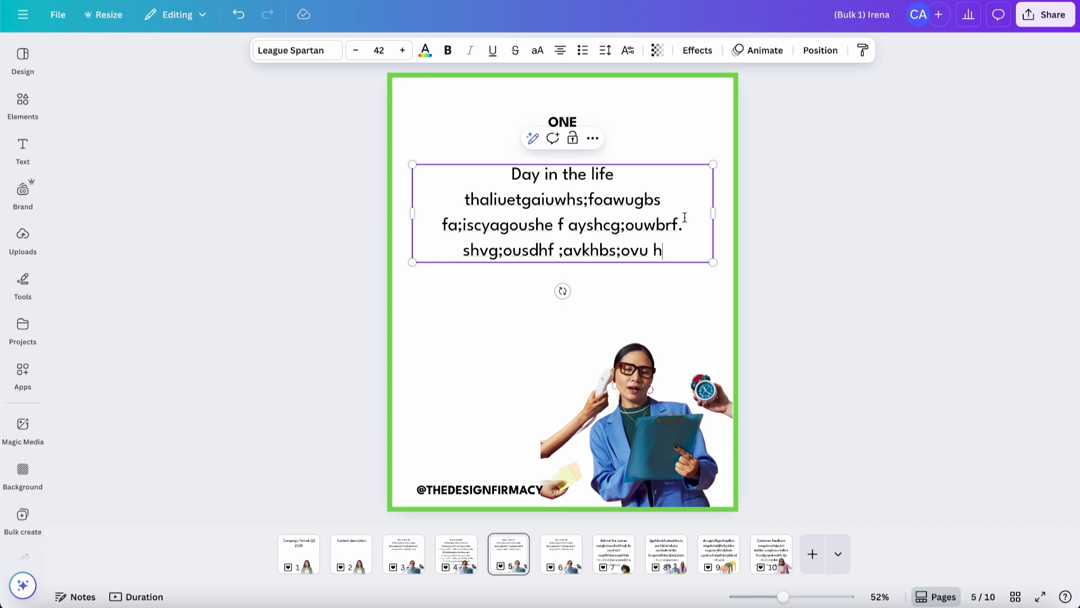
{"action": "left_click", "coordinate": [672, 258]}
{"action": "key", "text": "ctrl+v"}
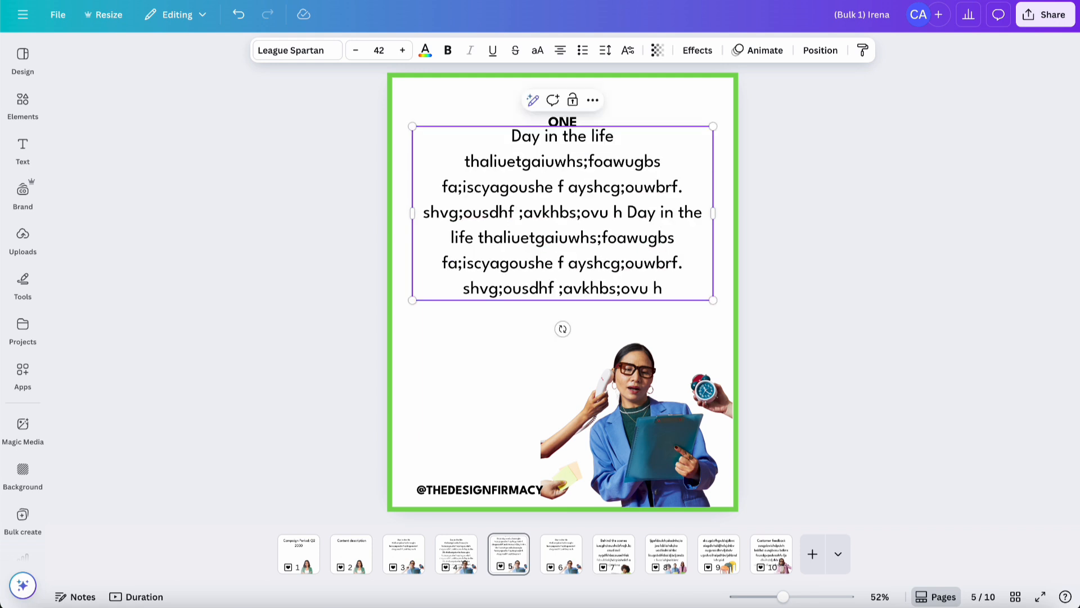
{"action": "key", "text": "ctrl+v"}
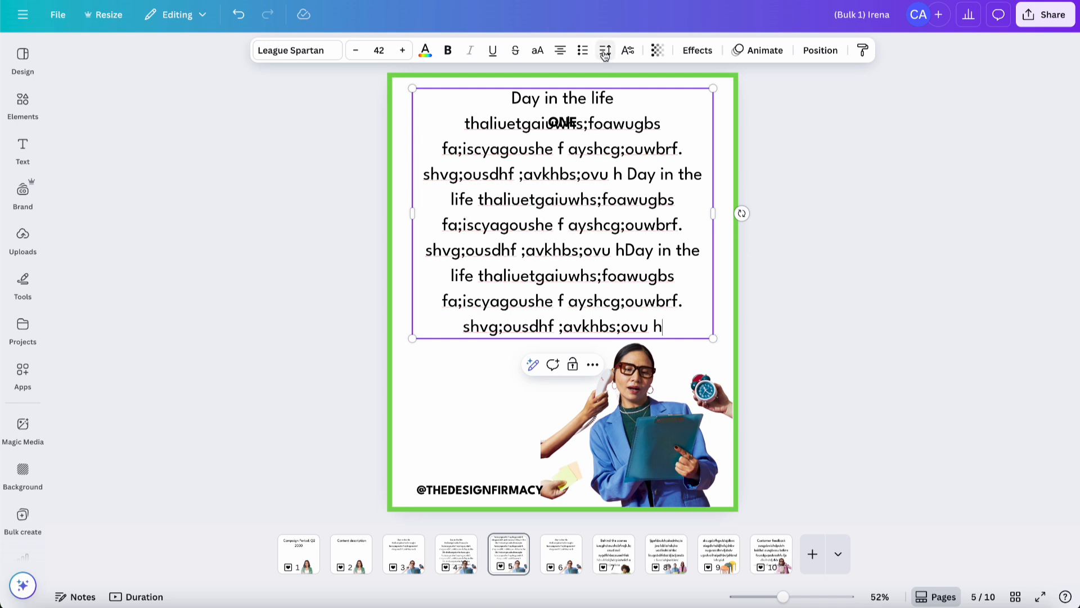
Step: Set the description text box on page 6 to anchor at its bottom edge
{"action": "left_click", "coordinate": [550, 547]}
{"action": "left_click", "coordinate": [574, 256]}
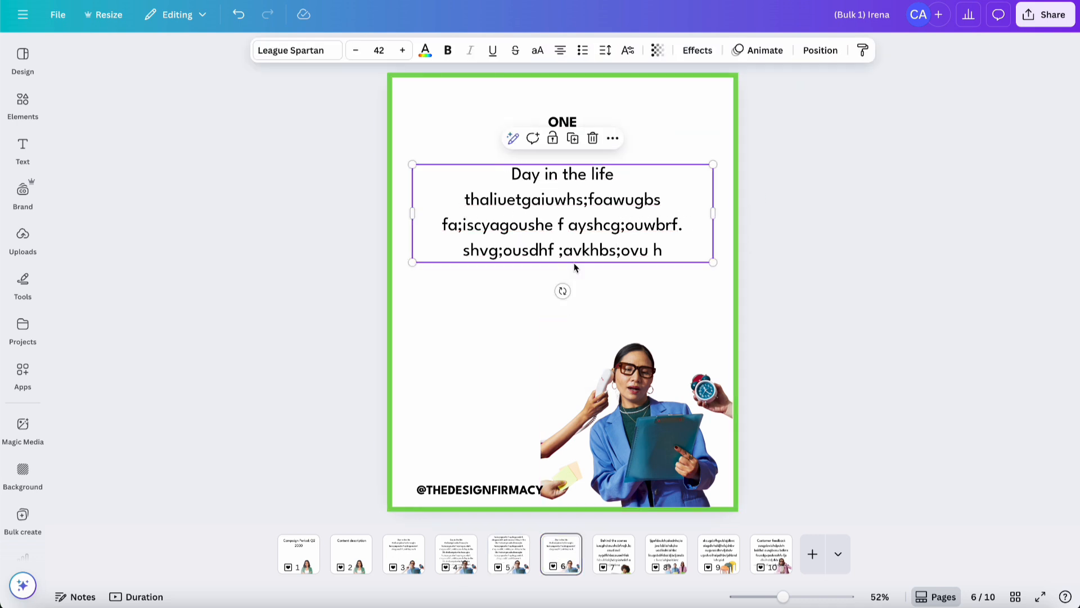
{"action": "left_click", "coordinate": [606, 52]}
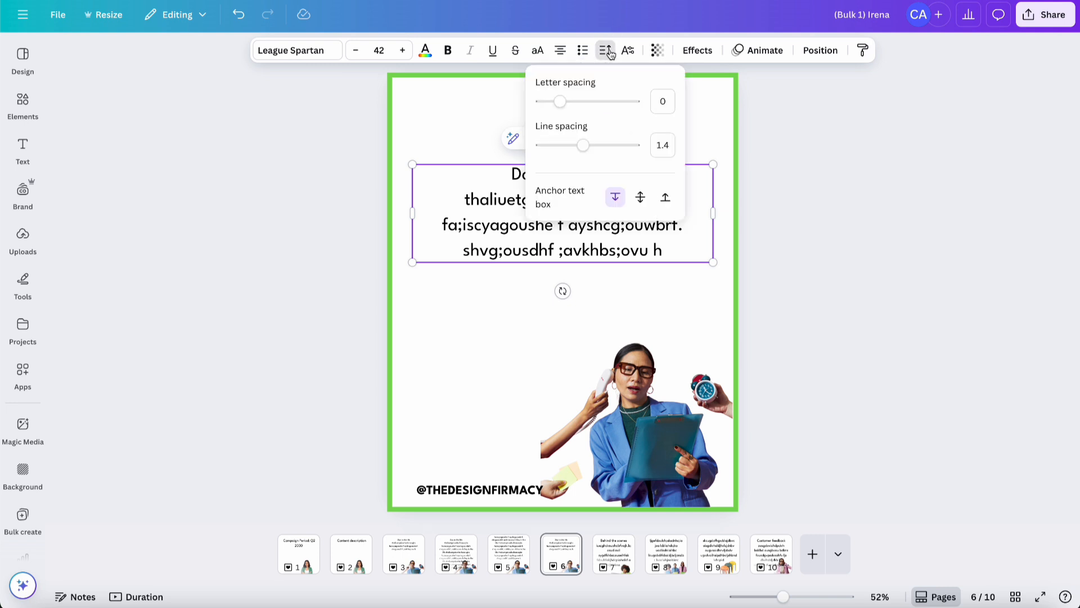
{"action": "left_click", "coordinate": [664, 200]}
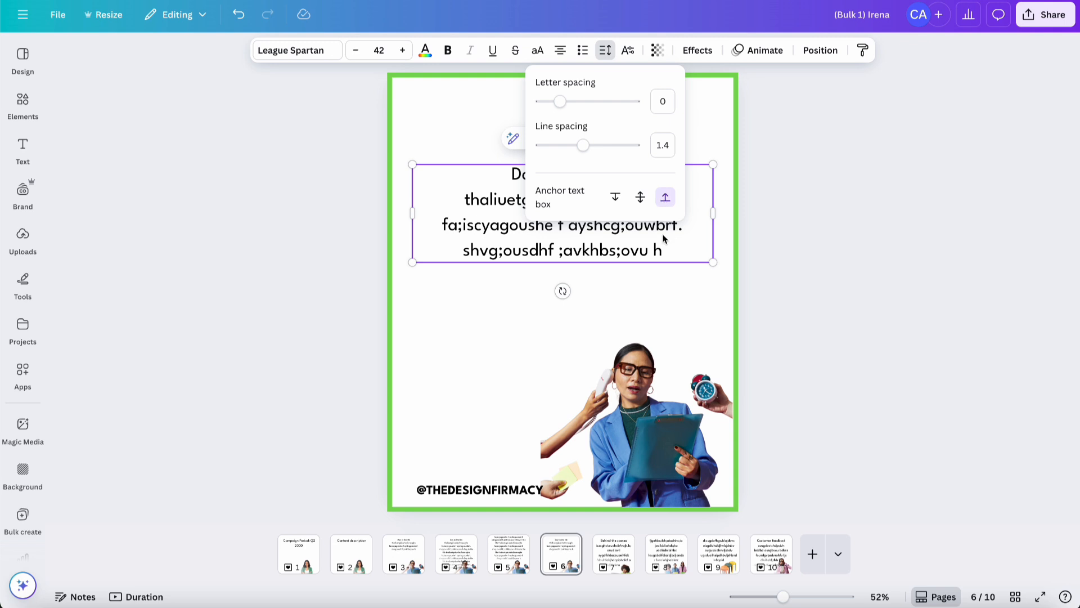
Step: Extend the description on page 6 by appending two more copies of its own text
{"action": "left_click", "coordinate": [670, 251]}
{"action": "key", "text": "ctrl+c"}
{"action": "left_click", "coordinate": [670, 252]}
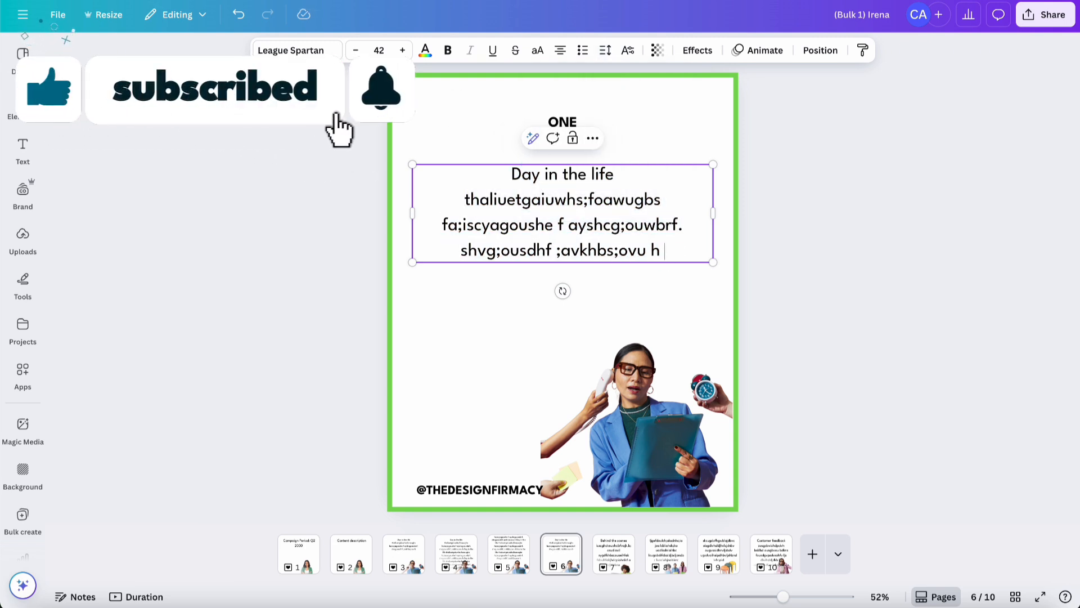
{"action": "key", "text": "ctrl+v"}
{"action": "key", "text": "ctrl+v"}
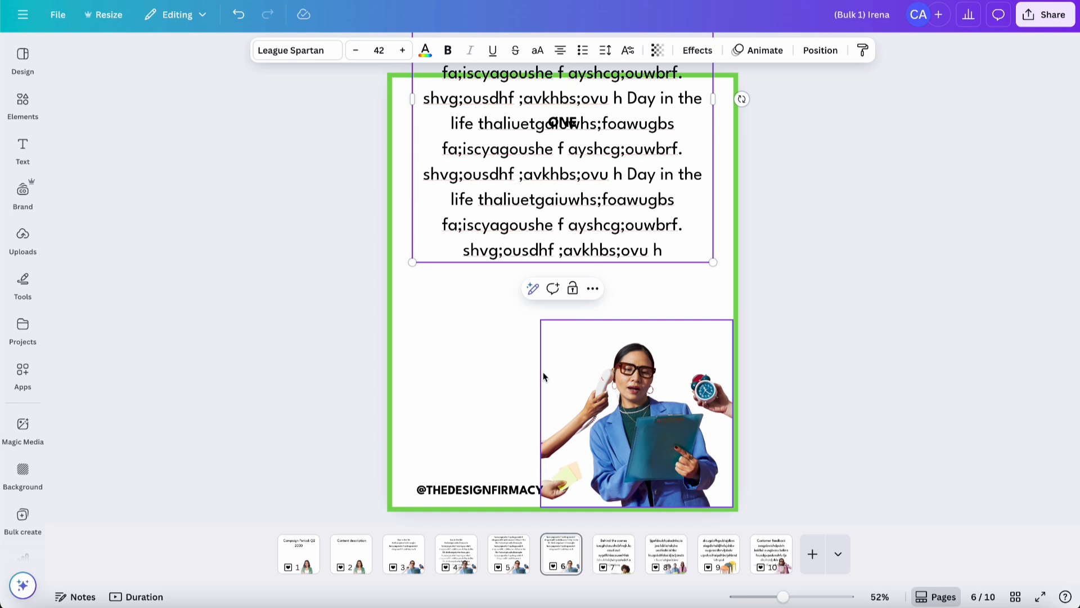
{"action": "left_click", "coordinate": [608, 52]}
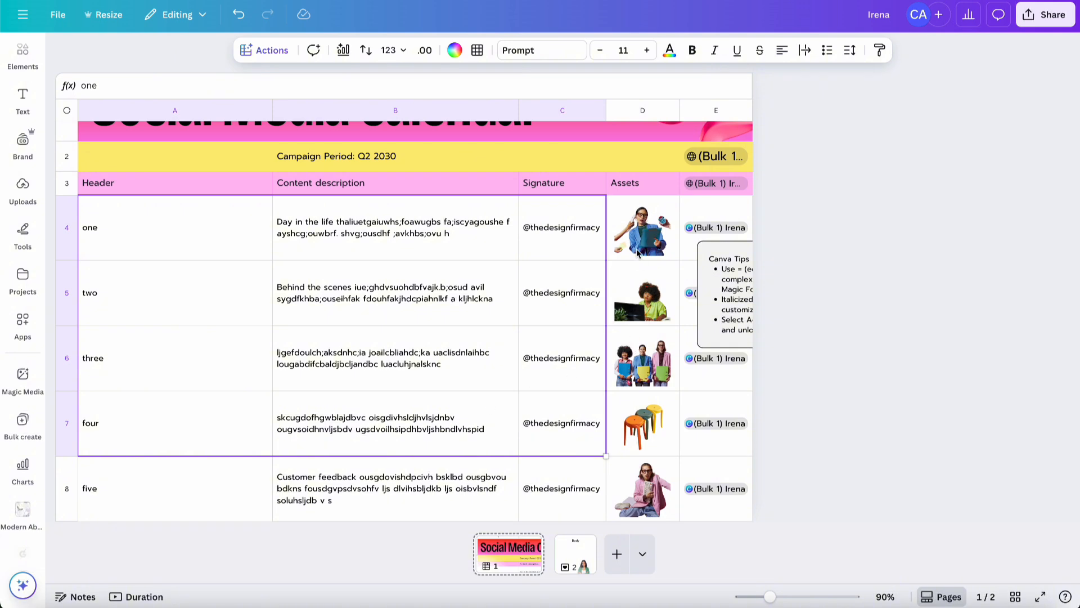
Step: Move the Canva Tips note in the calendar sheet up over the title banner, clear of column E's content rows, and check the template page
{"action": "scroll", "coordinate": [634, 499], "scroll_direction": "down", "scroll_amount": 1}
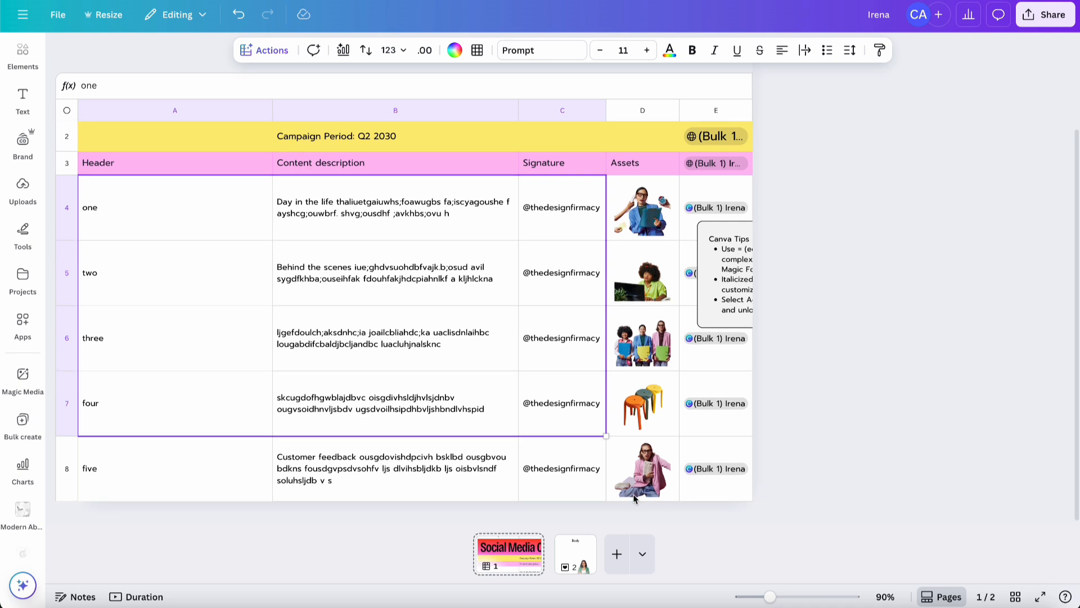
{"action": "scroll", "coordinate": [634, 498], "scroll_direction": "up", "scroll_amount": 2}
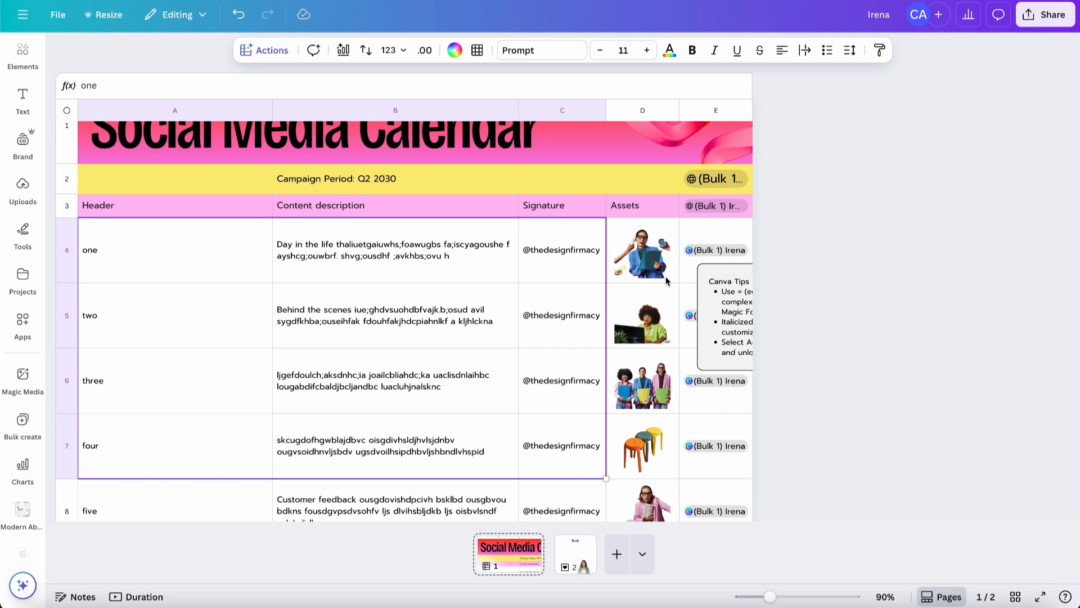
{"action": "scroll", "coordinate": [667, 280], "scroll_direction": "up", "scroll_amount": 1}
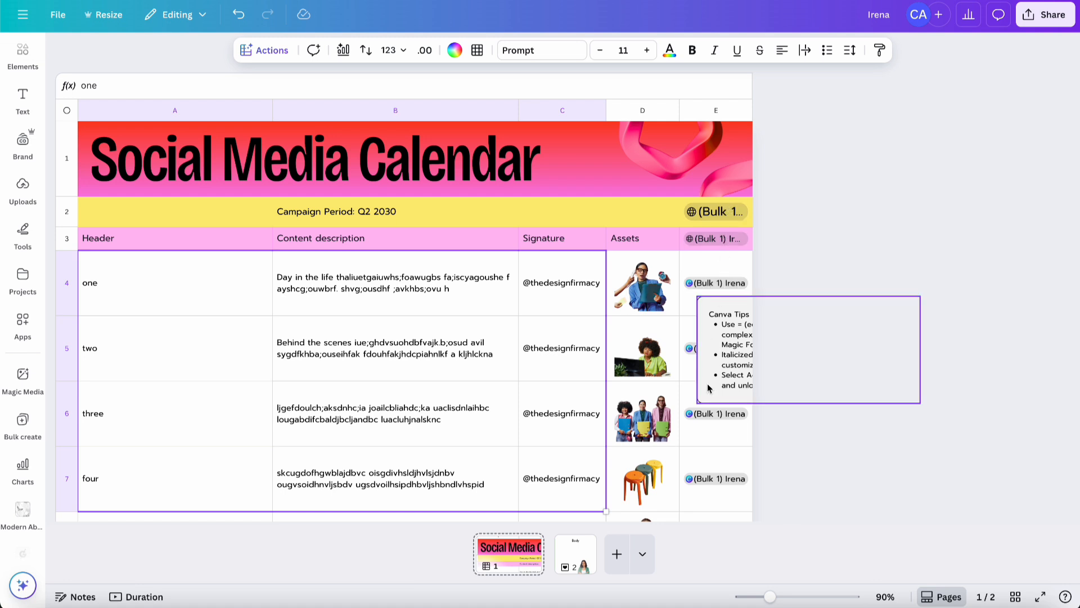
{"action": "left_click_drag", "start_coordinate": [721, 358], "coordinate": [538, 162]}
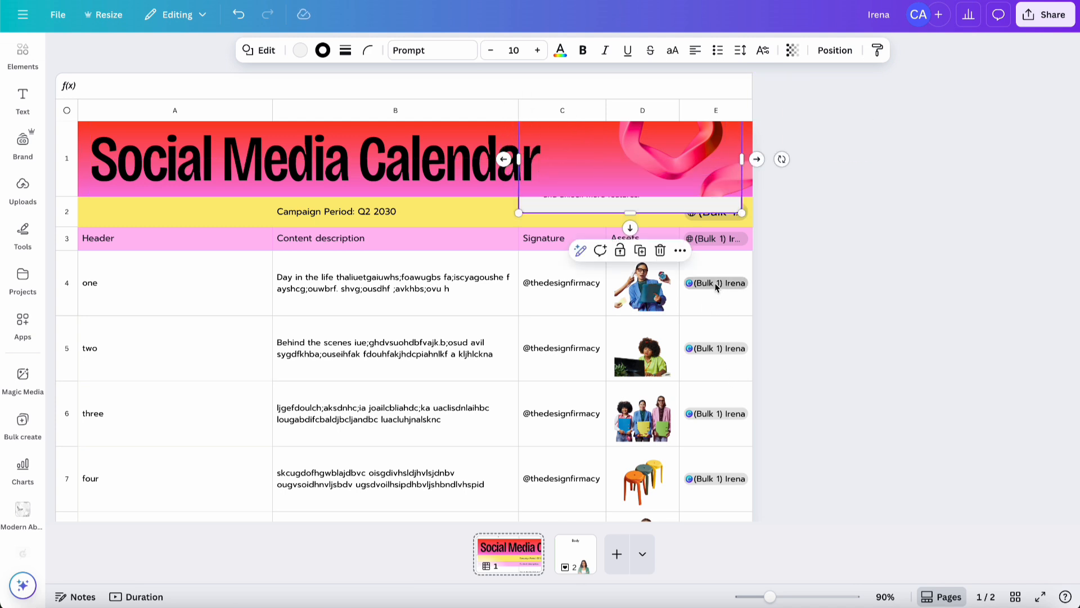
{"action": "left_click", "coordinate": [573, 567]}
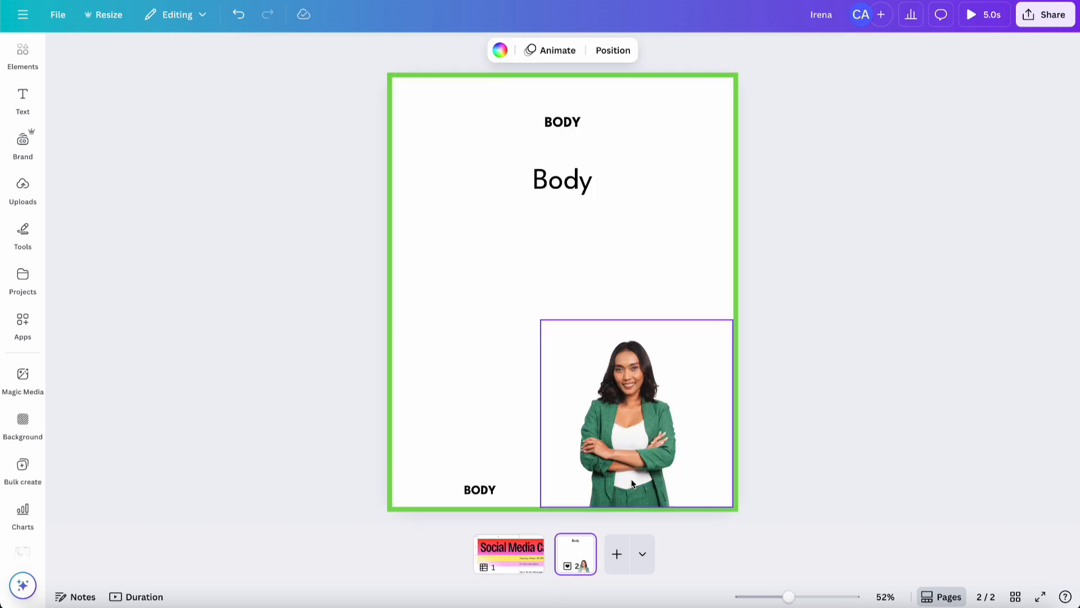
{"action": "left_click", "coordinate": [505, 575]}
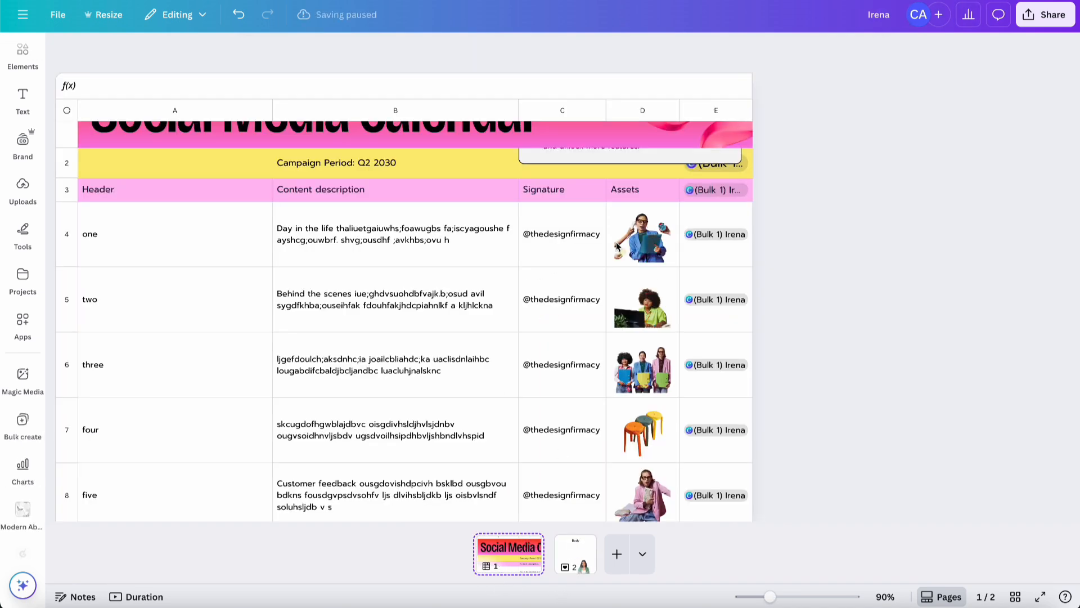